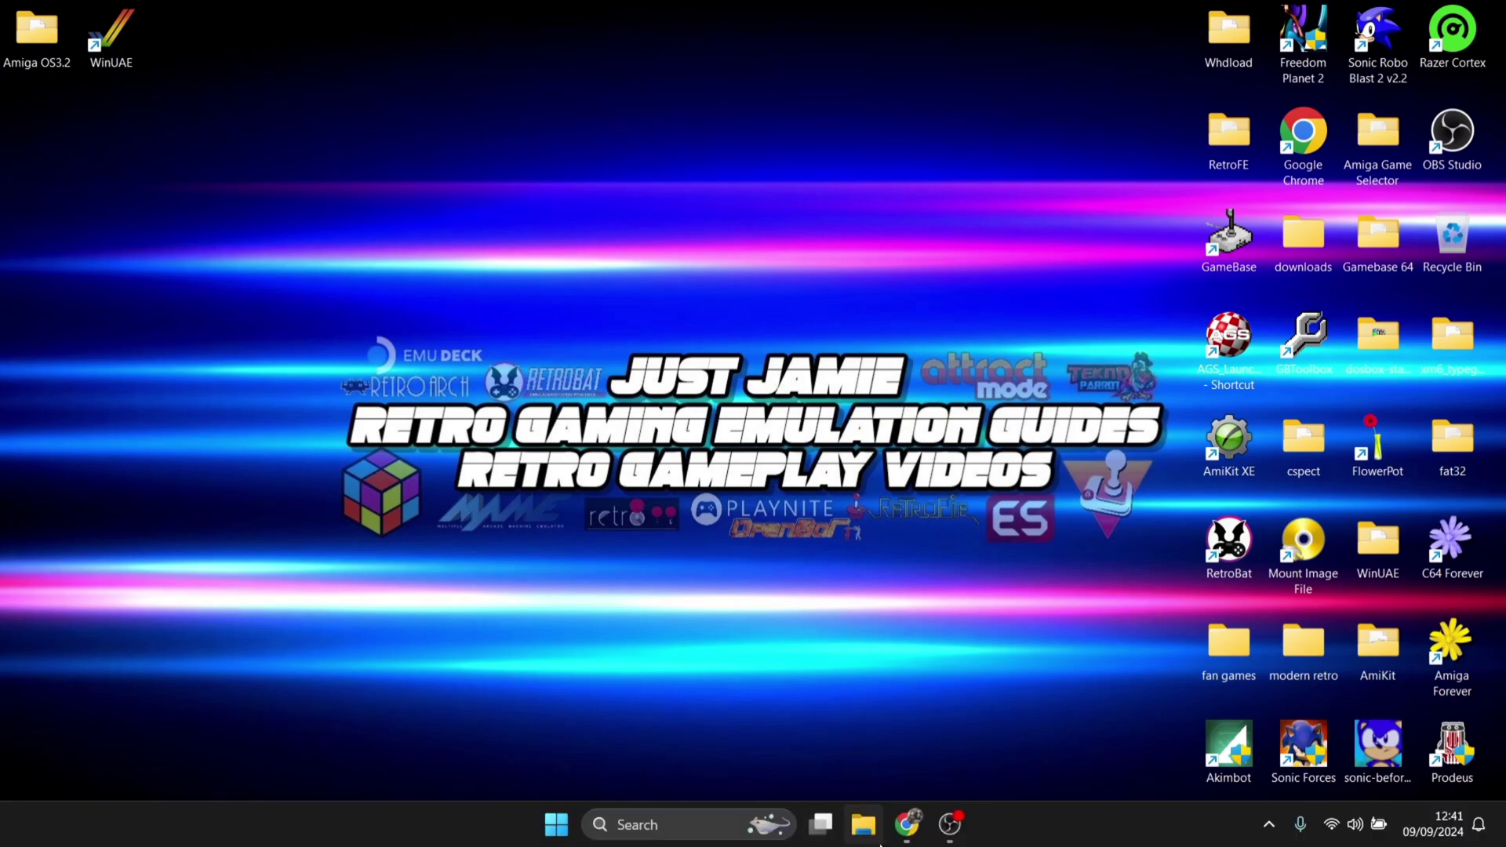
- Restore the Chrome window showing the WinUAE 5.3.0 download page
{"action": "left_click", "coordinate": [908, 823]}
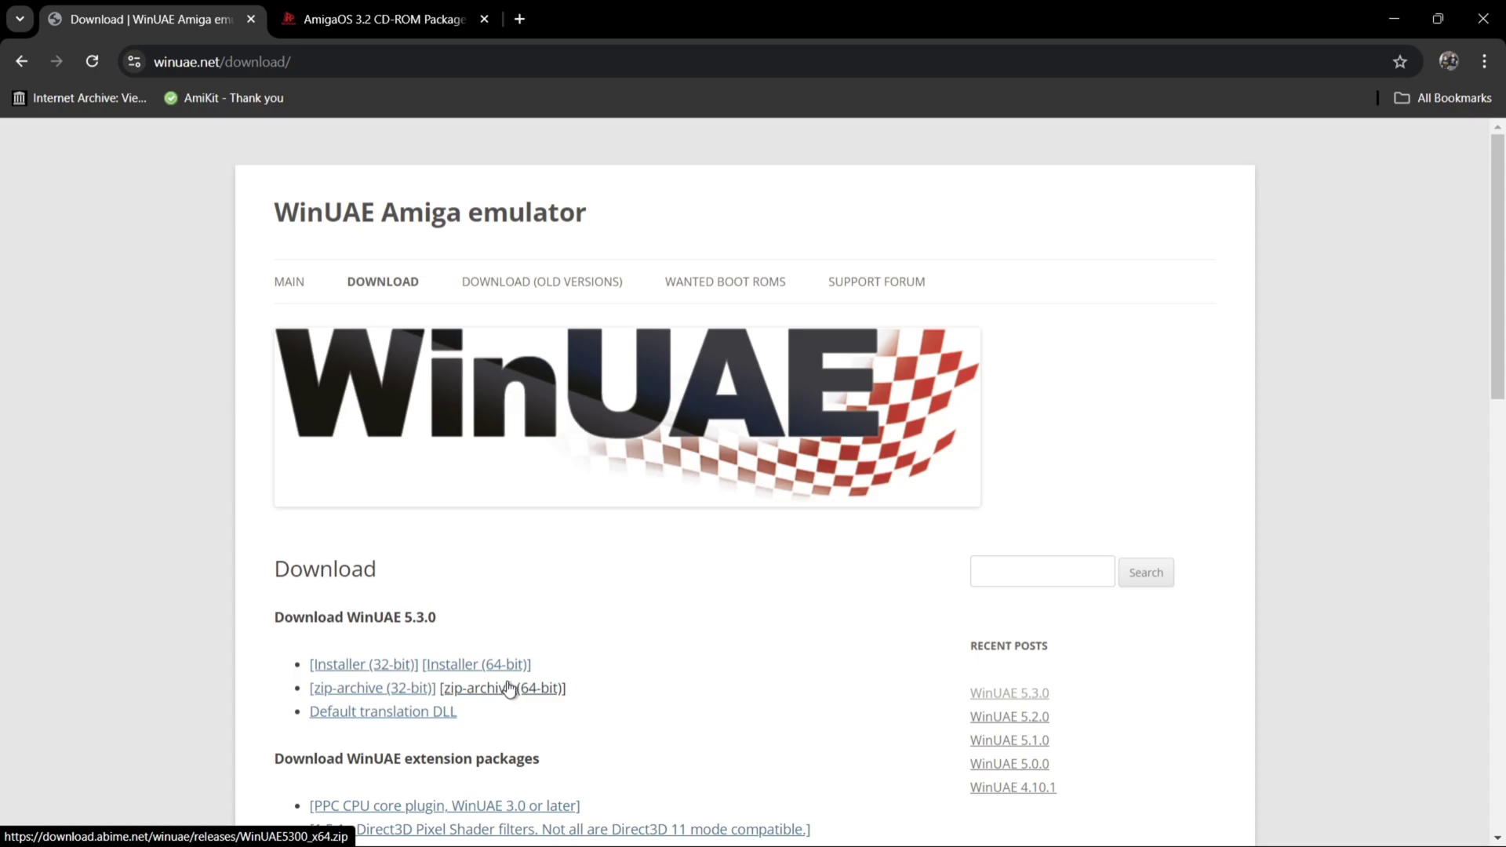
- Browse the AmigaOS 3.2 CD-ROM package page, then minimize Chrome
{"action": "left_click", "coordinate": [404, 14]}
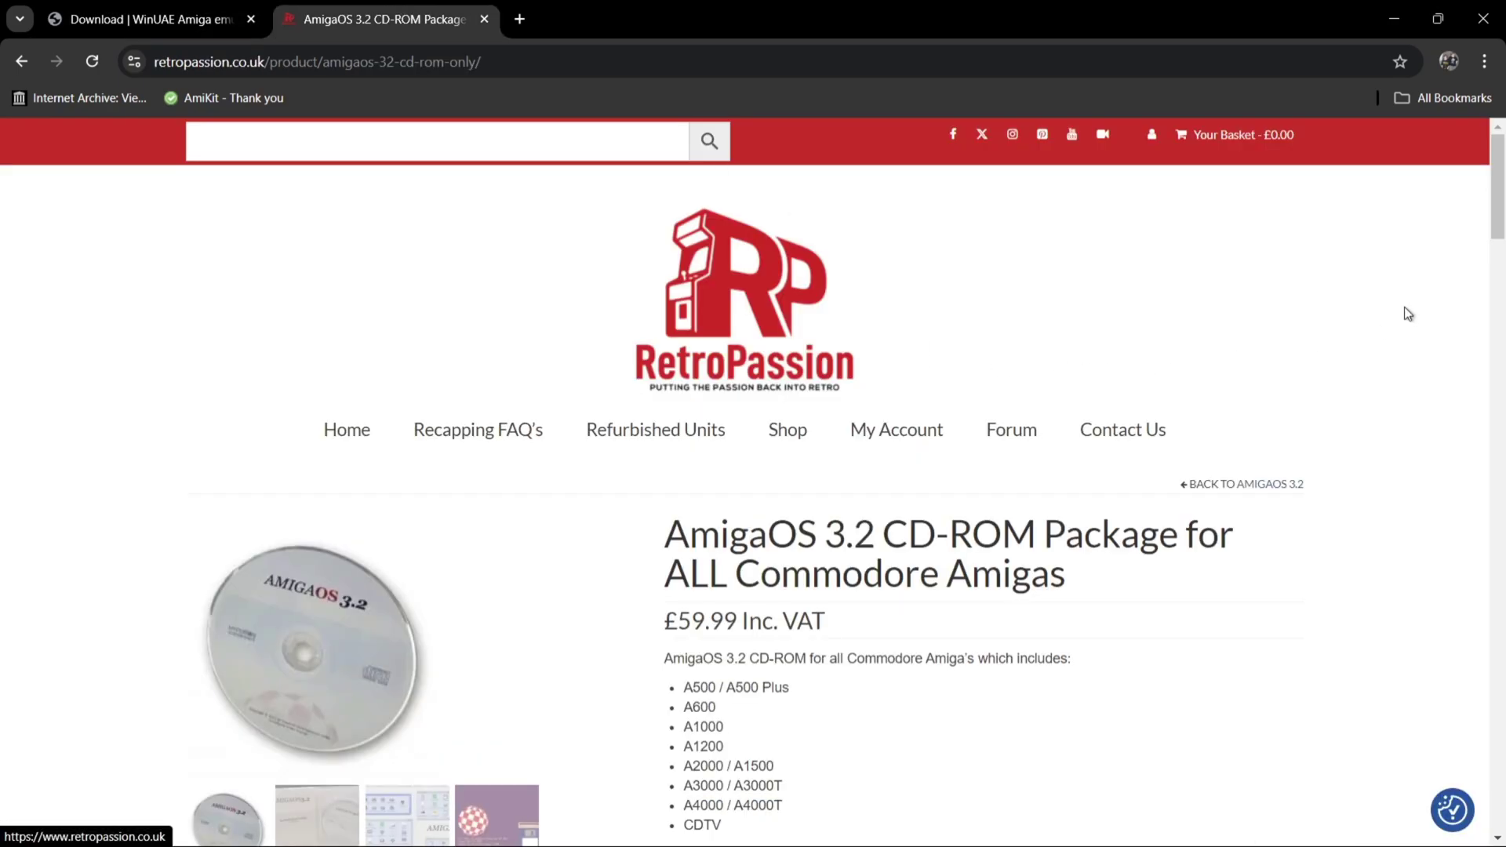
{"action": "left_click_drag", "start_coordinate": [1495, 218], "coordinate": [1495, 251]}
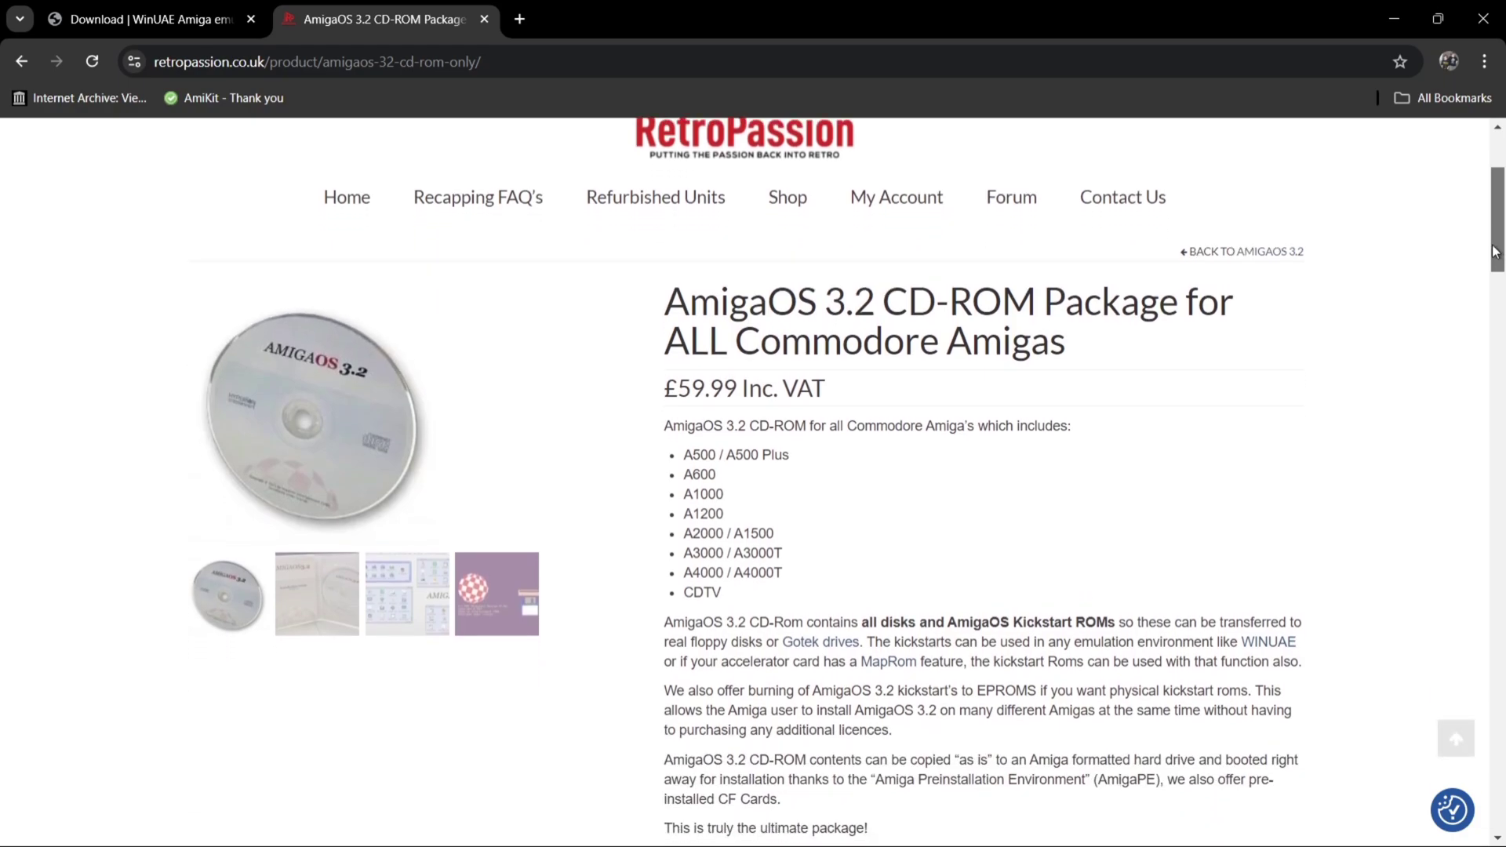
{"action": "left_click_drag", "start_coordinate": [1496, 251], "coordinate": [1495, 212]}
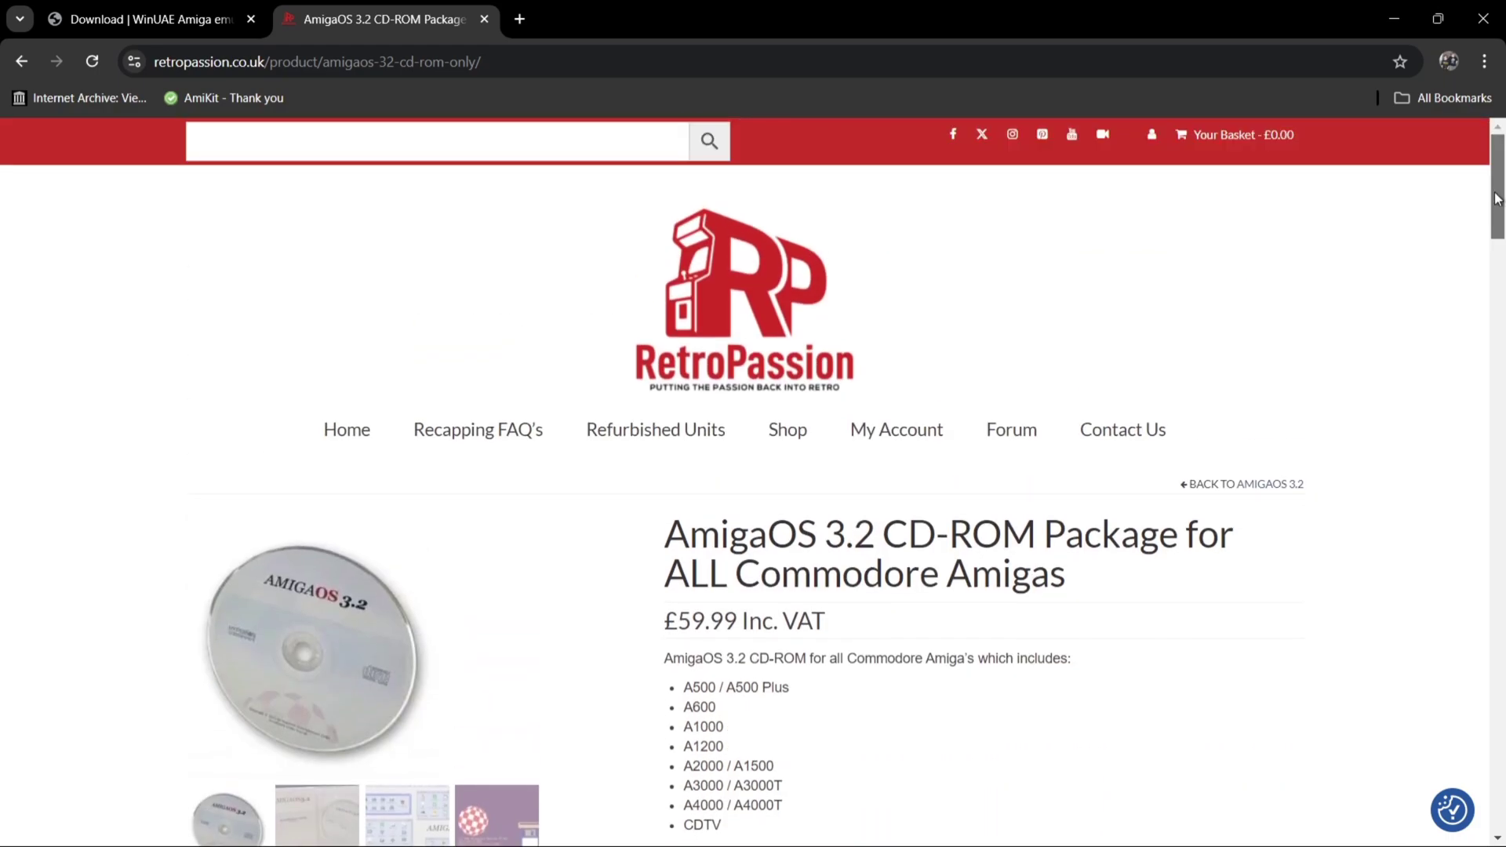
{"action": "left_click", "coordinate": [1394, 19]}
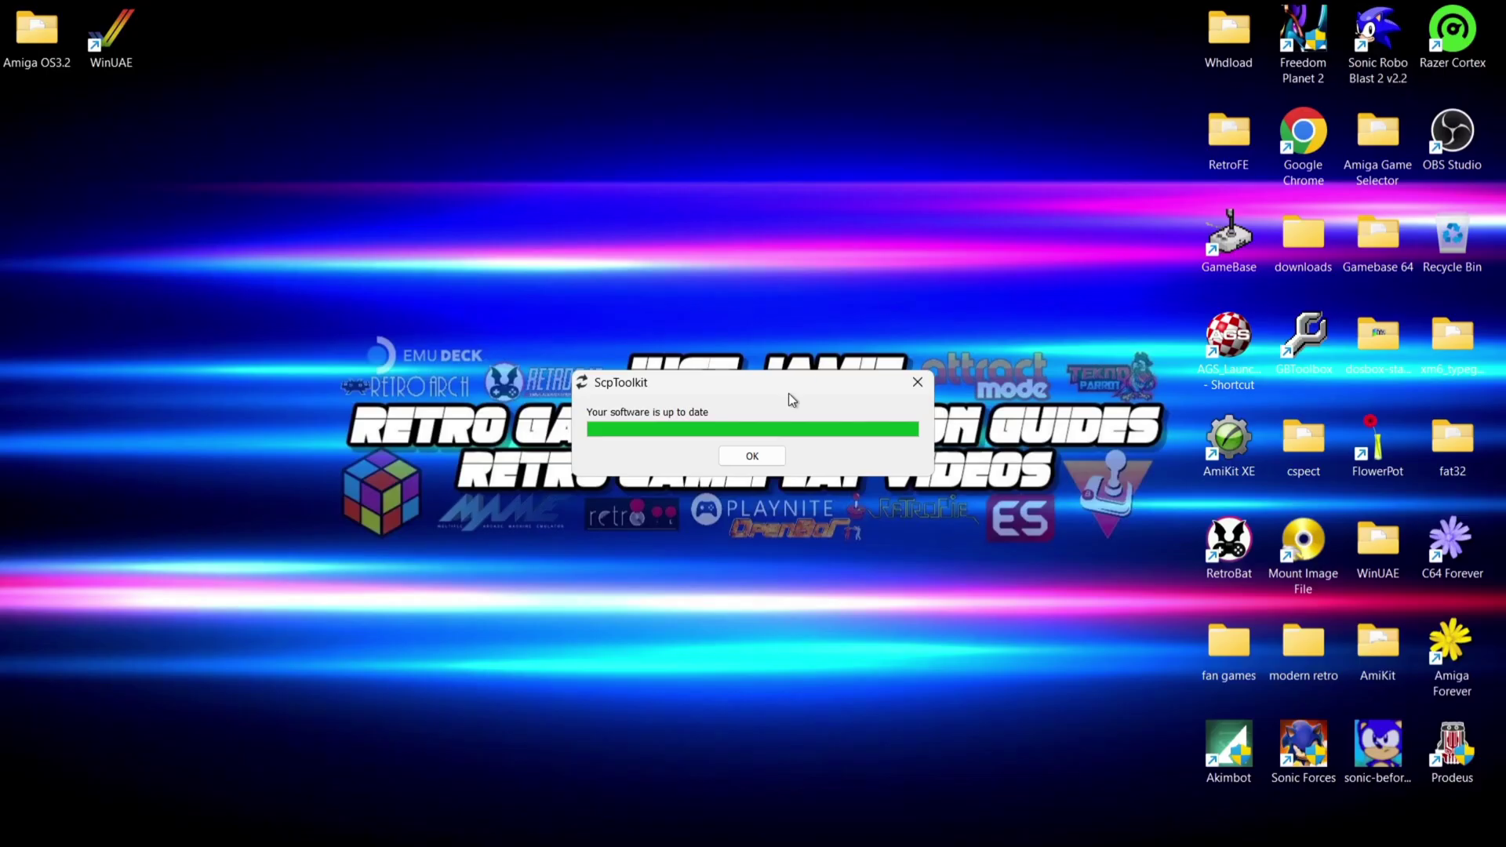
- Dismiss the ScpToolkit notice and copy the ADF and ROM folders from Amiga OS3.2
{"action": "left_click", "coordinate": [770, 456]}
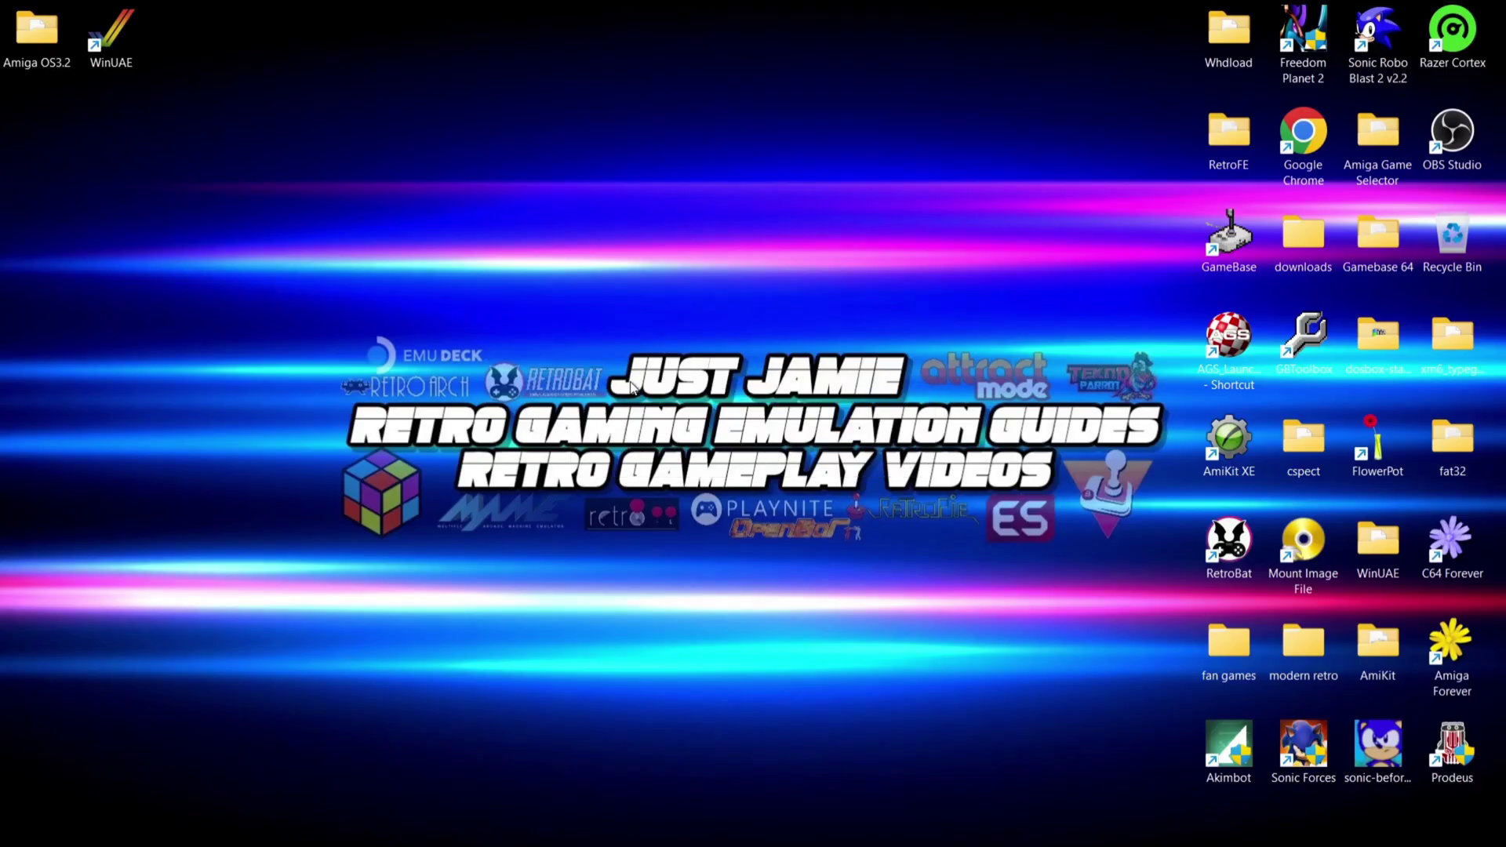
{"action": "double_click", "coordinate": [31, 39]}
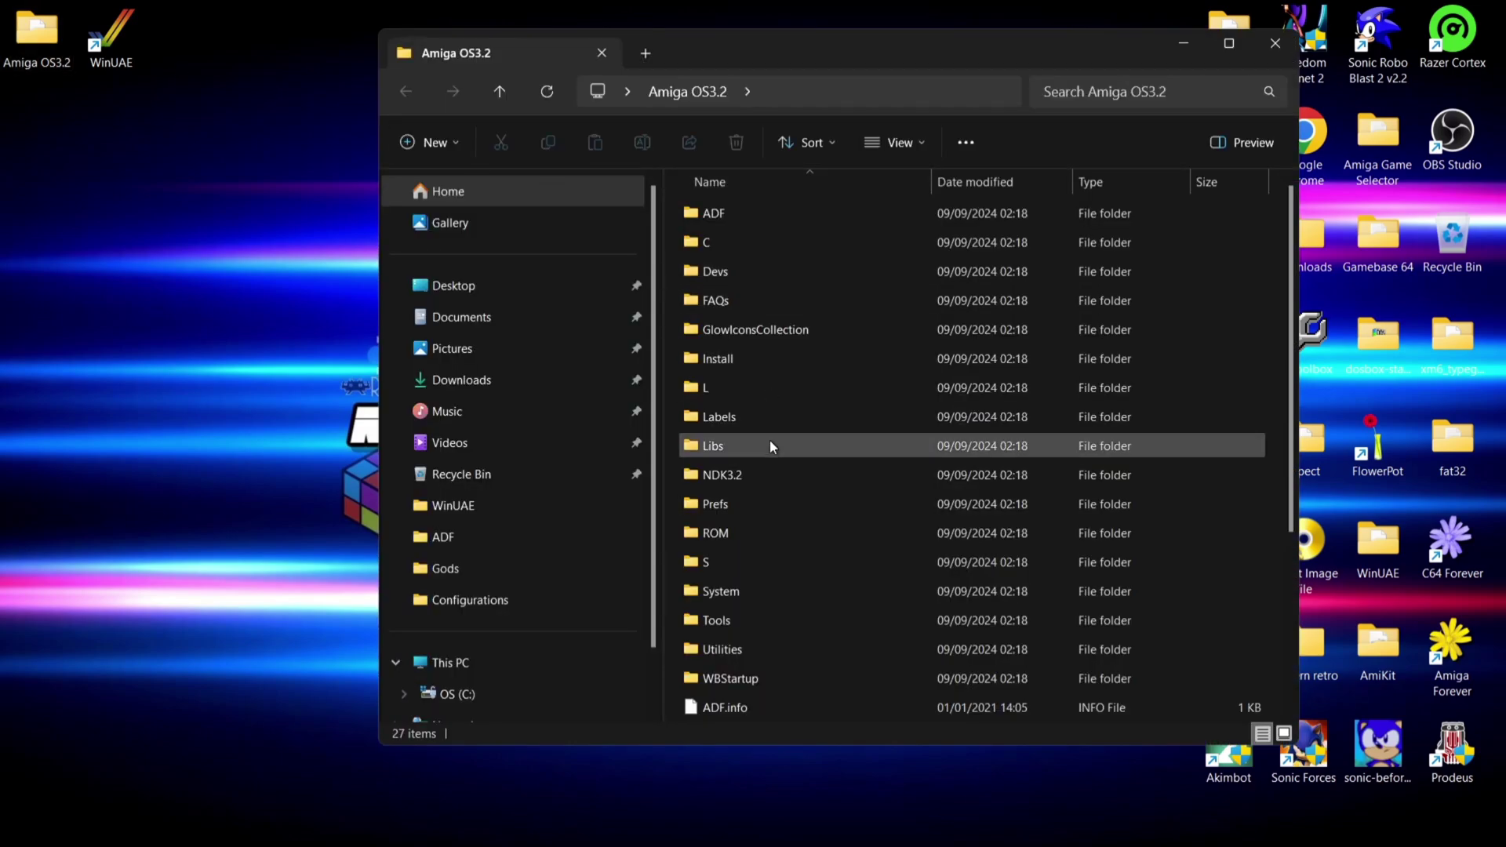
{"action": "left_click", "coordinate": [740, 224]}
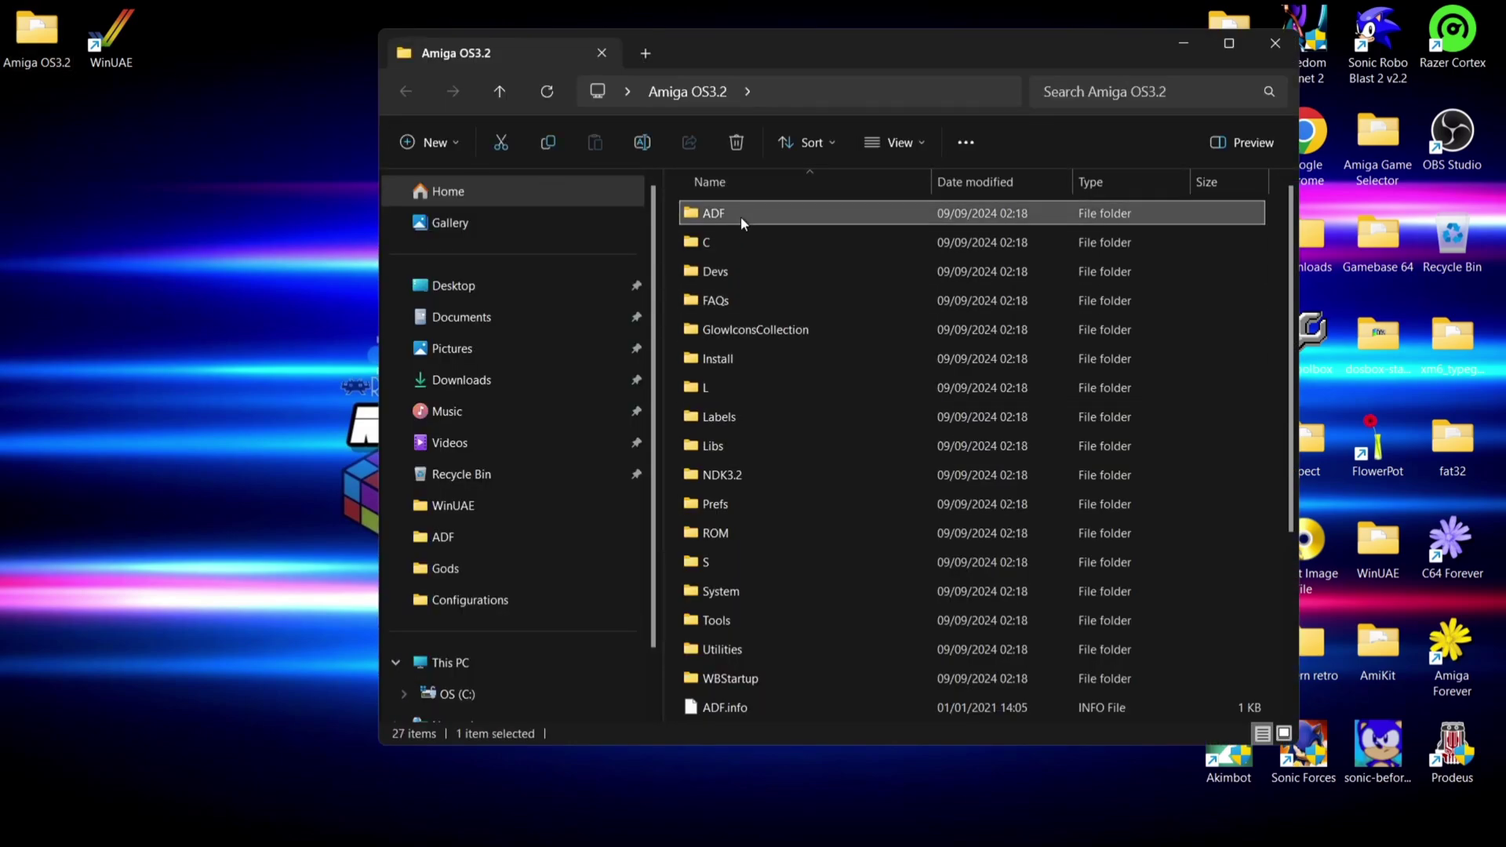
{"action": "left_click", "coordinate": [743, 533], "text": "ctrl"}
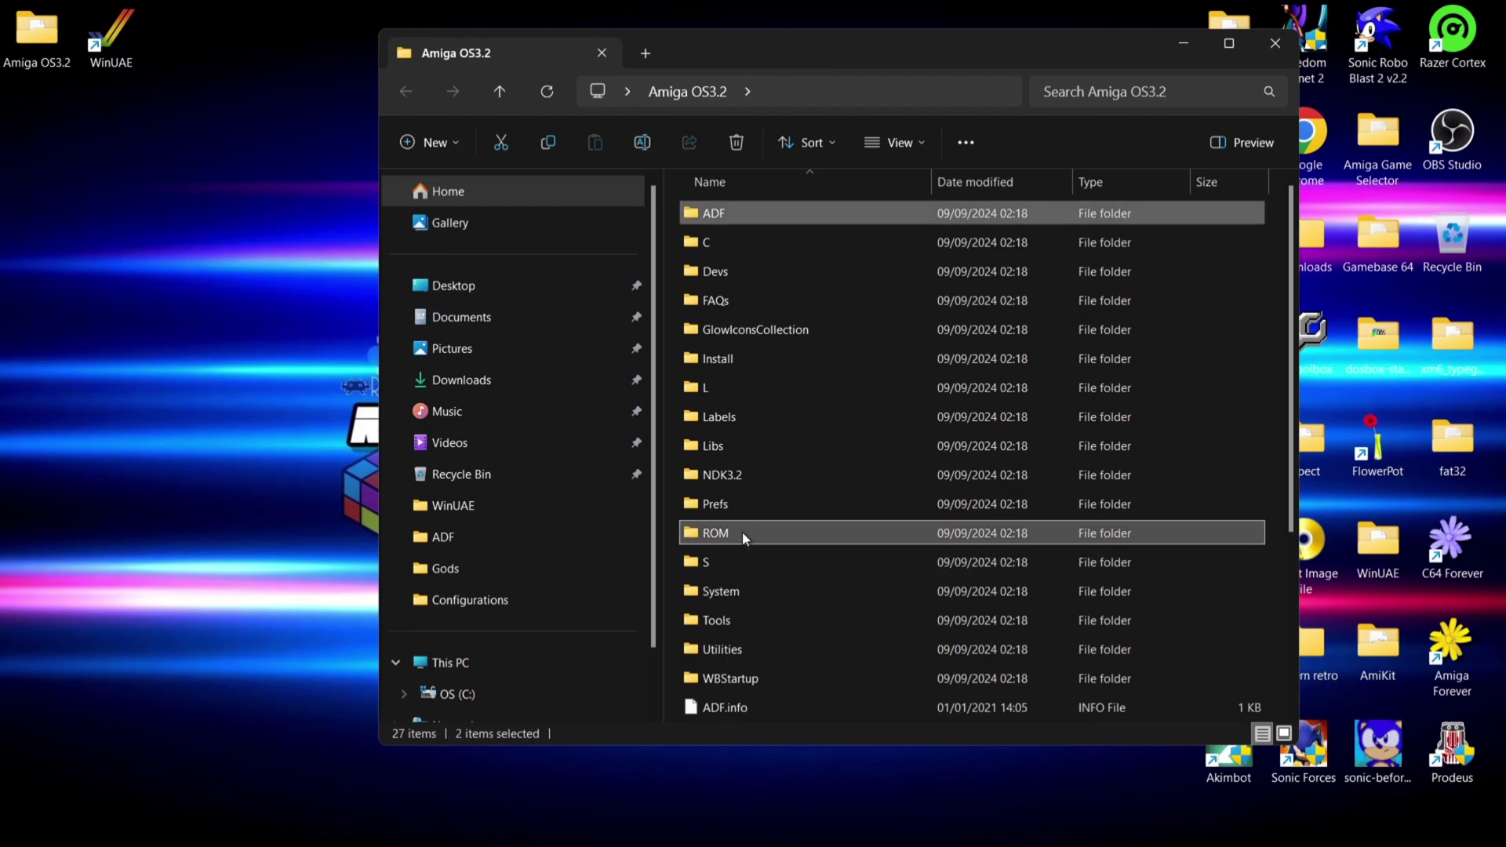
{"action": "right_click", "coordinate": [715, 539]}
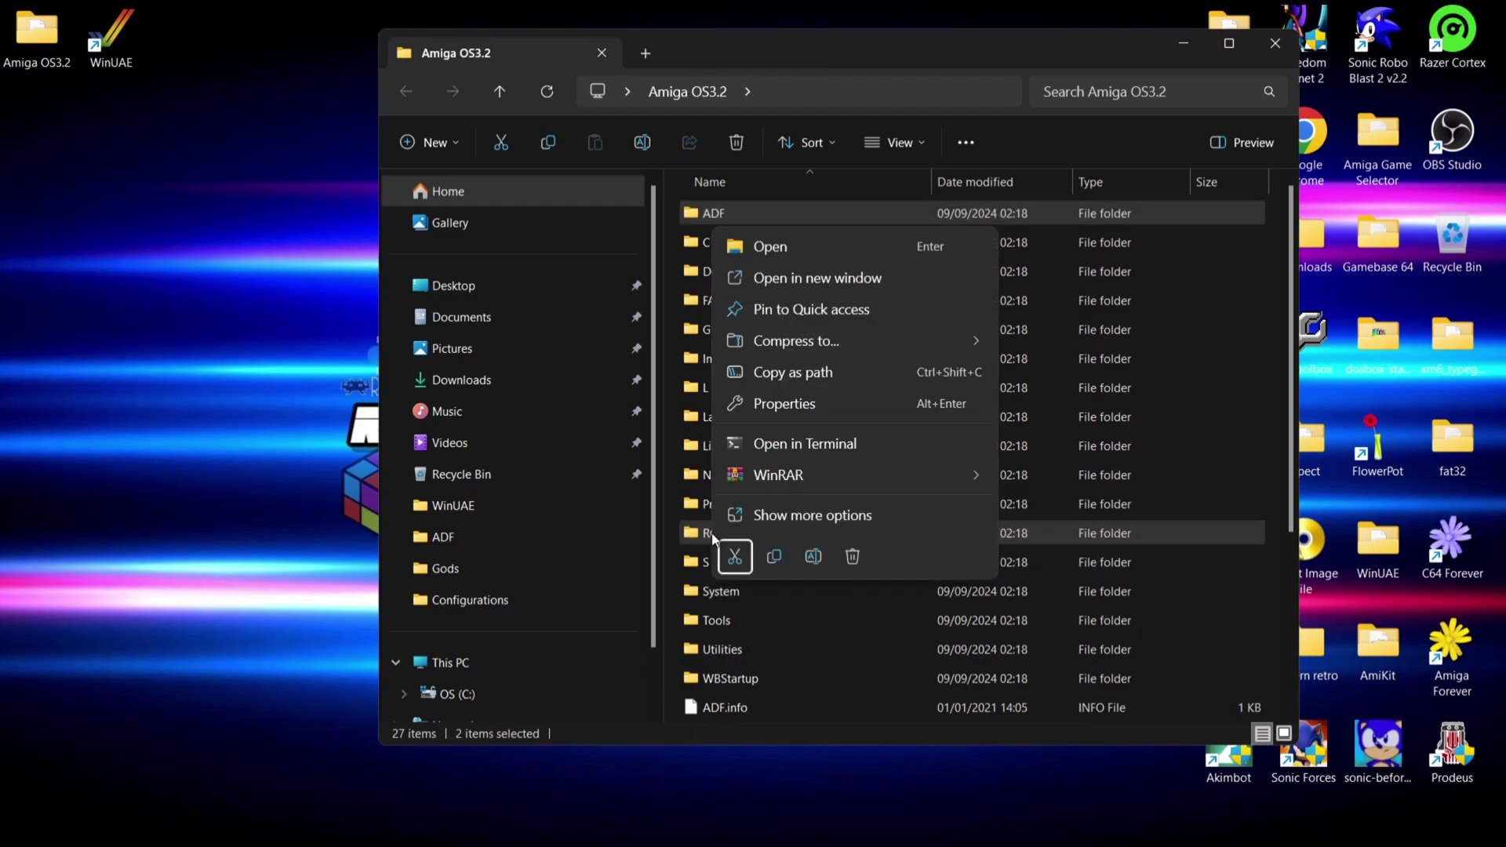
{"action": "left_click", "coordinate": [778, 554]}
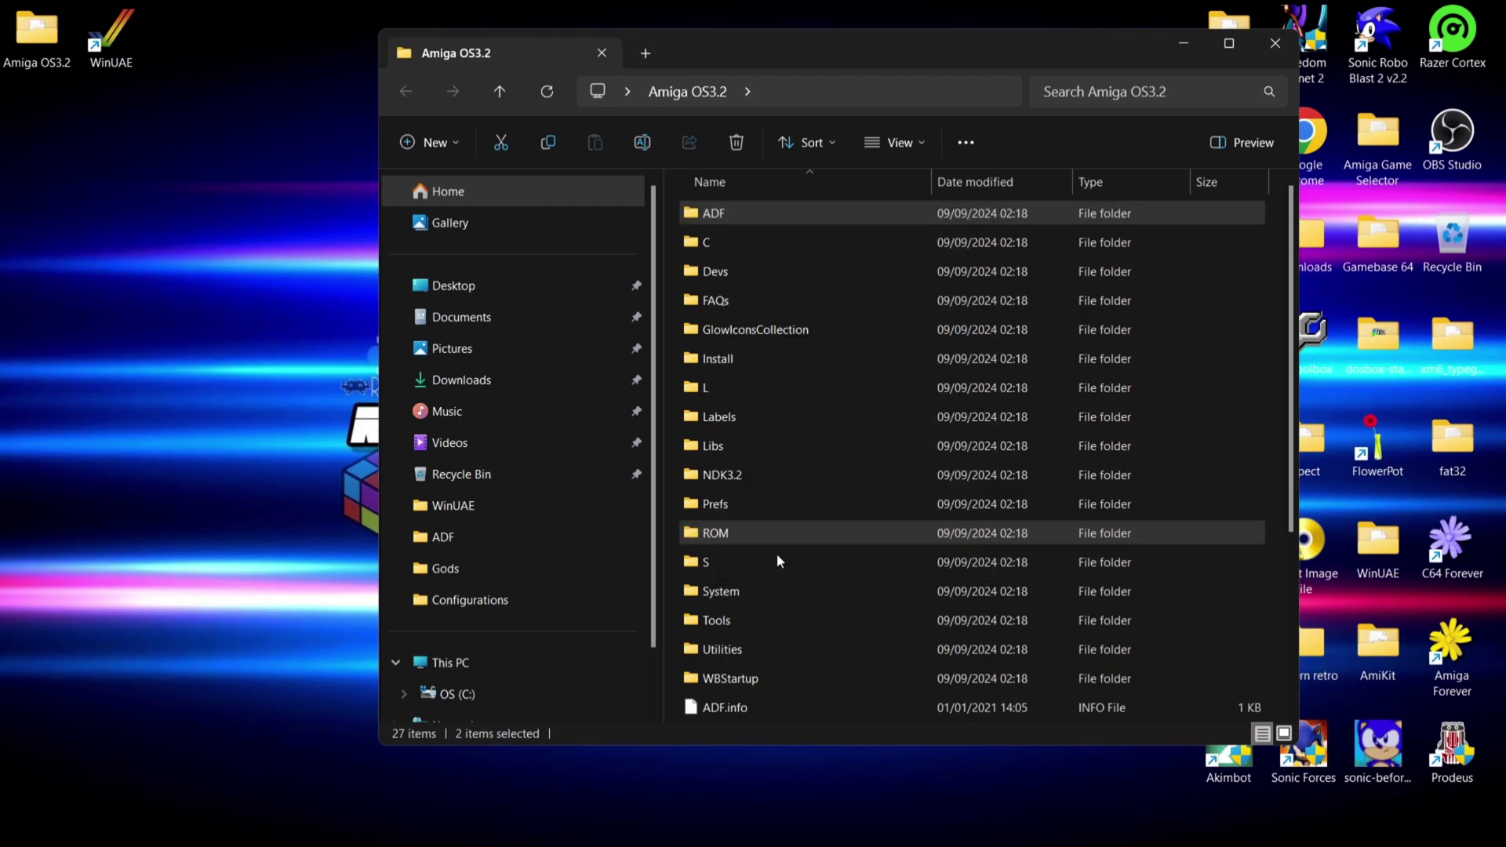
- Paste the ADF and ROM folders onto the desktop and close the Amiga OS3.2 window
{"action": "right_click", "coordinate": [270, 463]}
{"action": "left_click", "coordinate": [288, 479]}
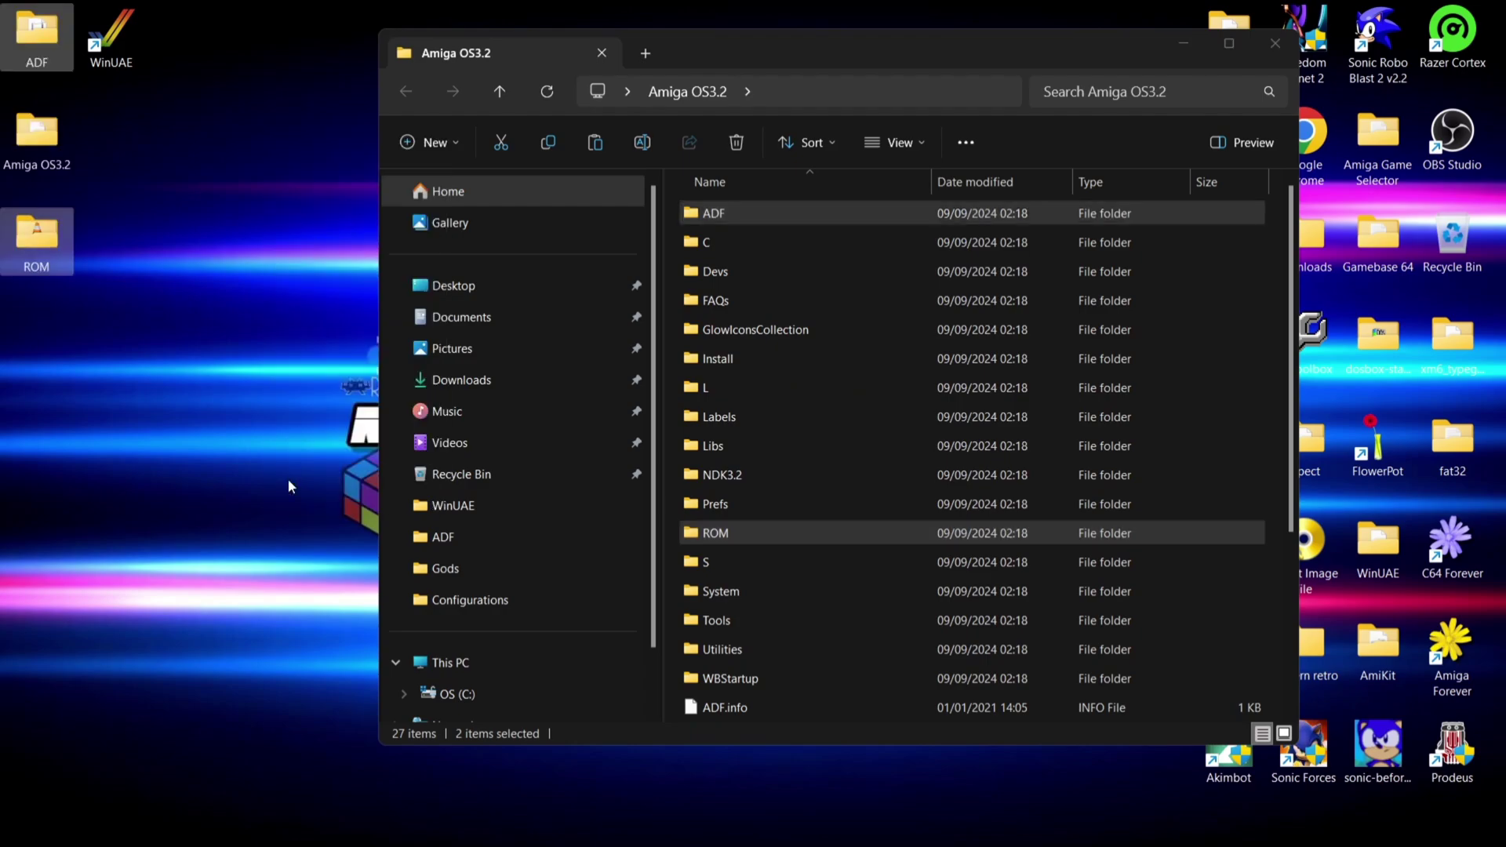
{"action": "left_click", "coordinate": [477, 661]}
{"action": "key", "text": "alt+F4"}
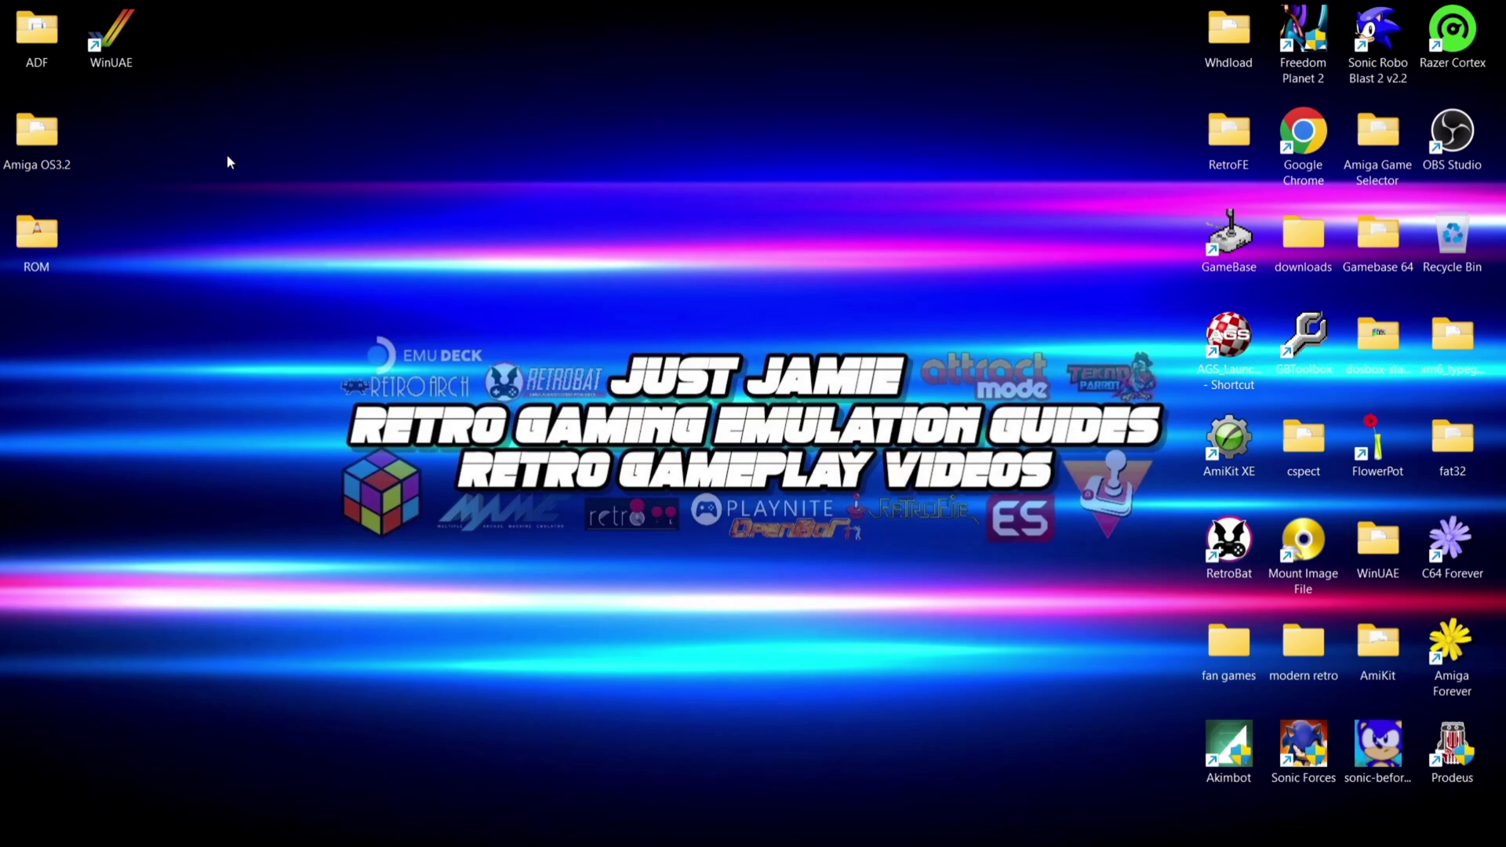
- Launch WinUAE and save a new configuration named amigaos3.2
{"action": "double_click", "coordinate": [128, 53]}
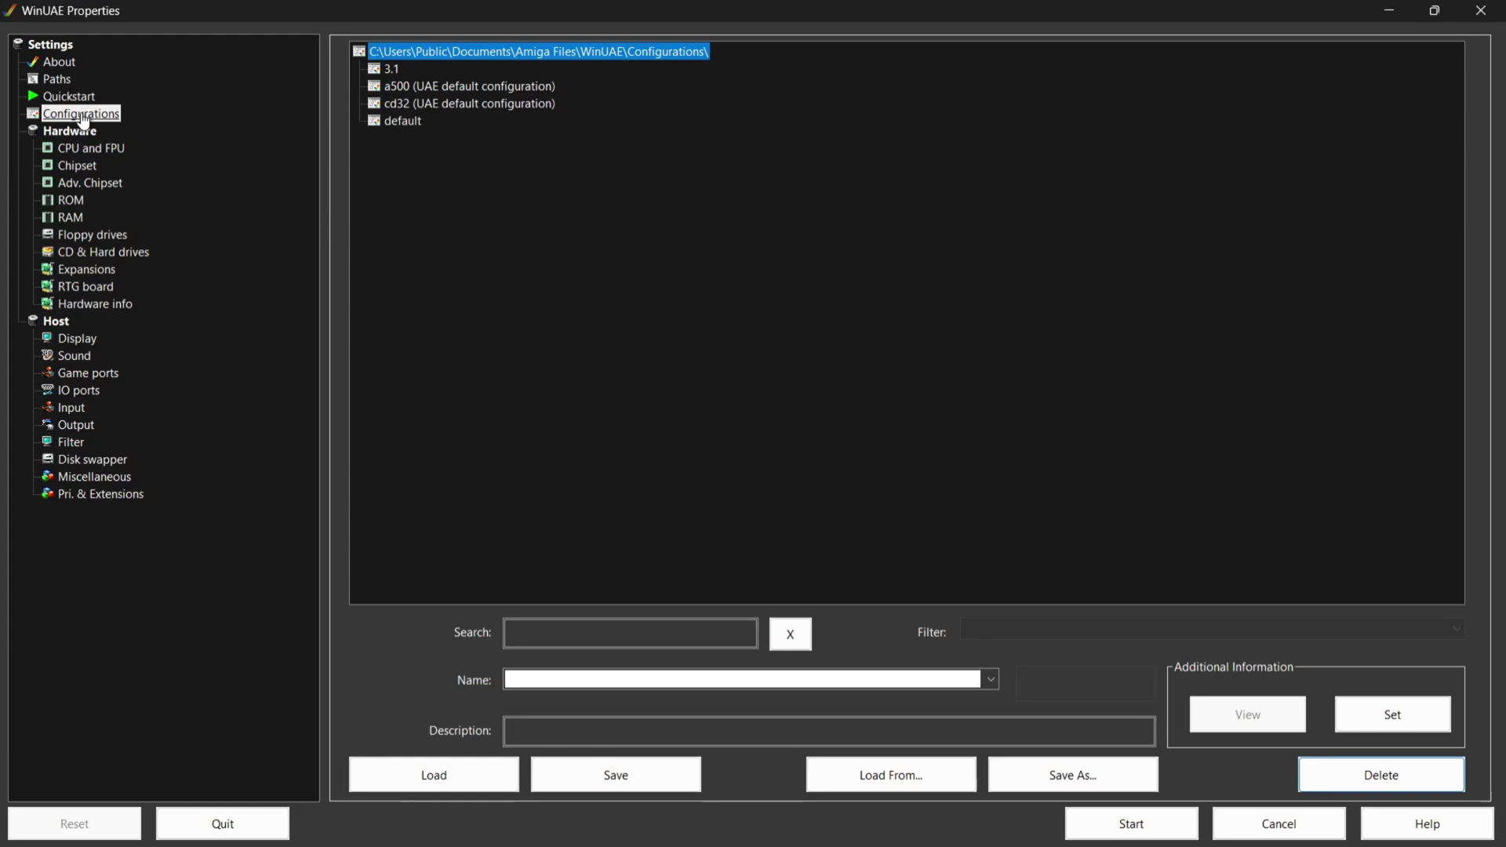
{"action": "left_click", "coordinate": [597, 676]}
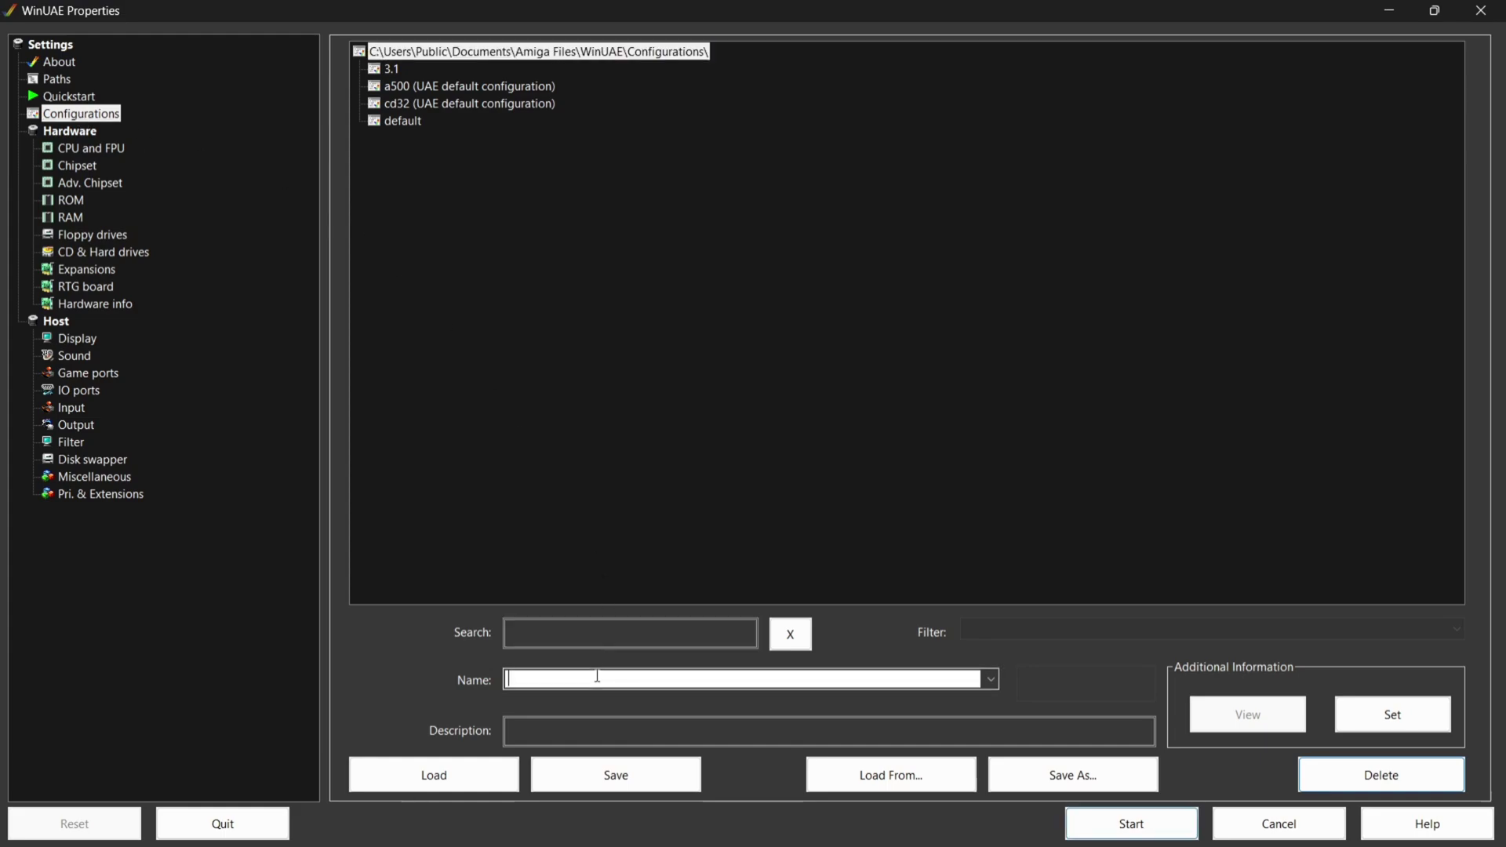
{"action": "type", "text": "amigaos3.2"}
{"action": "left_click", "coordinate": [662, 776]}
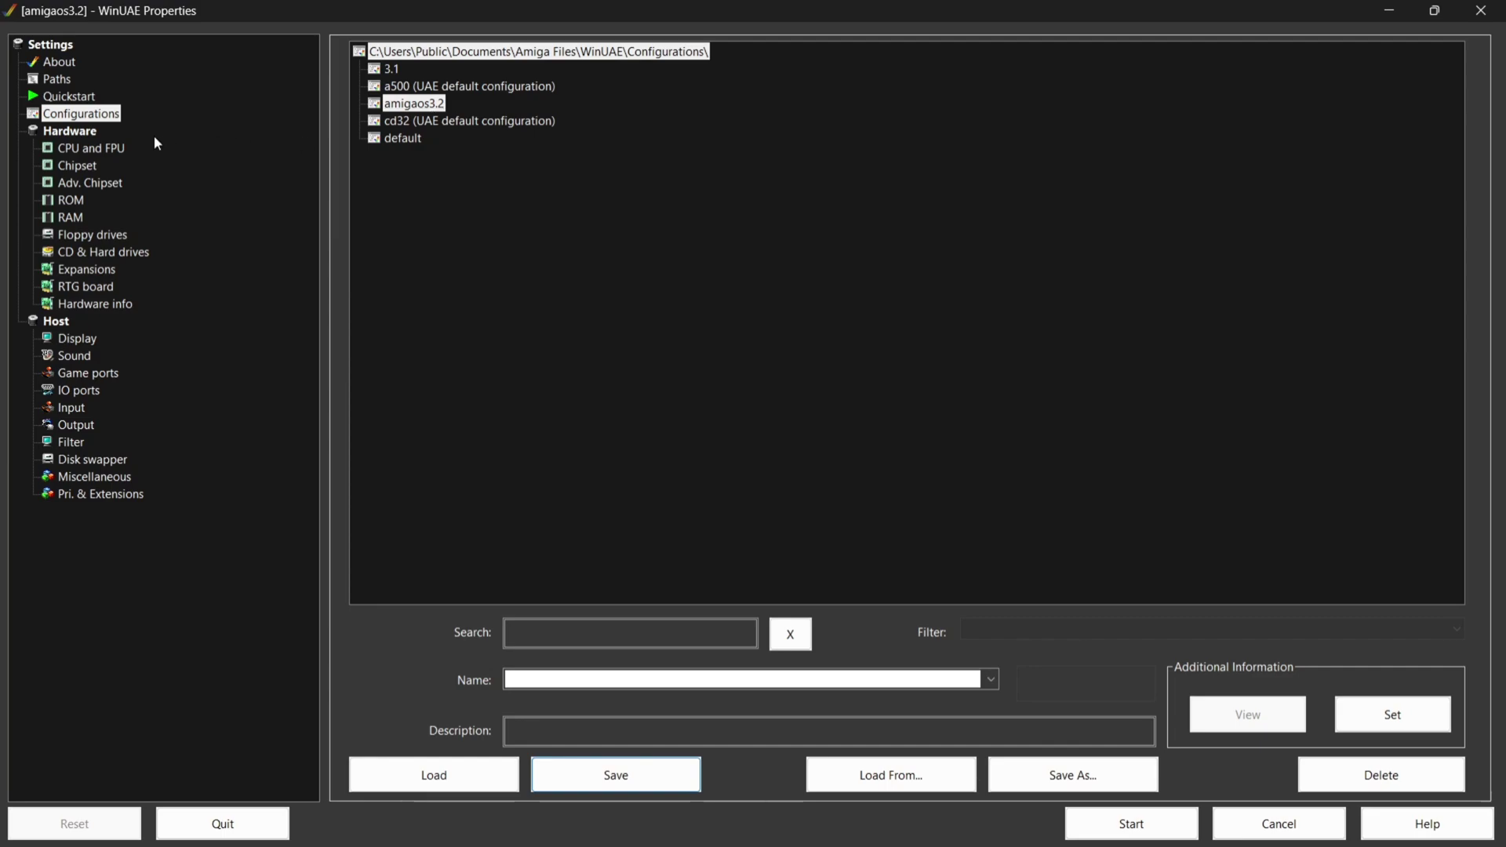
{"action": "left_click", "coordinate": [70, 97]}
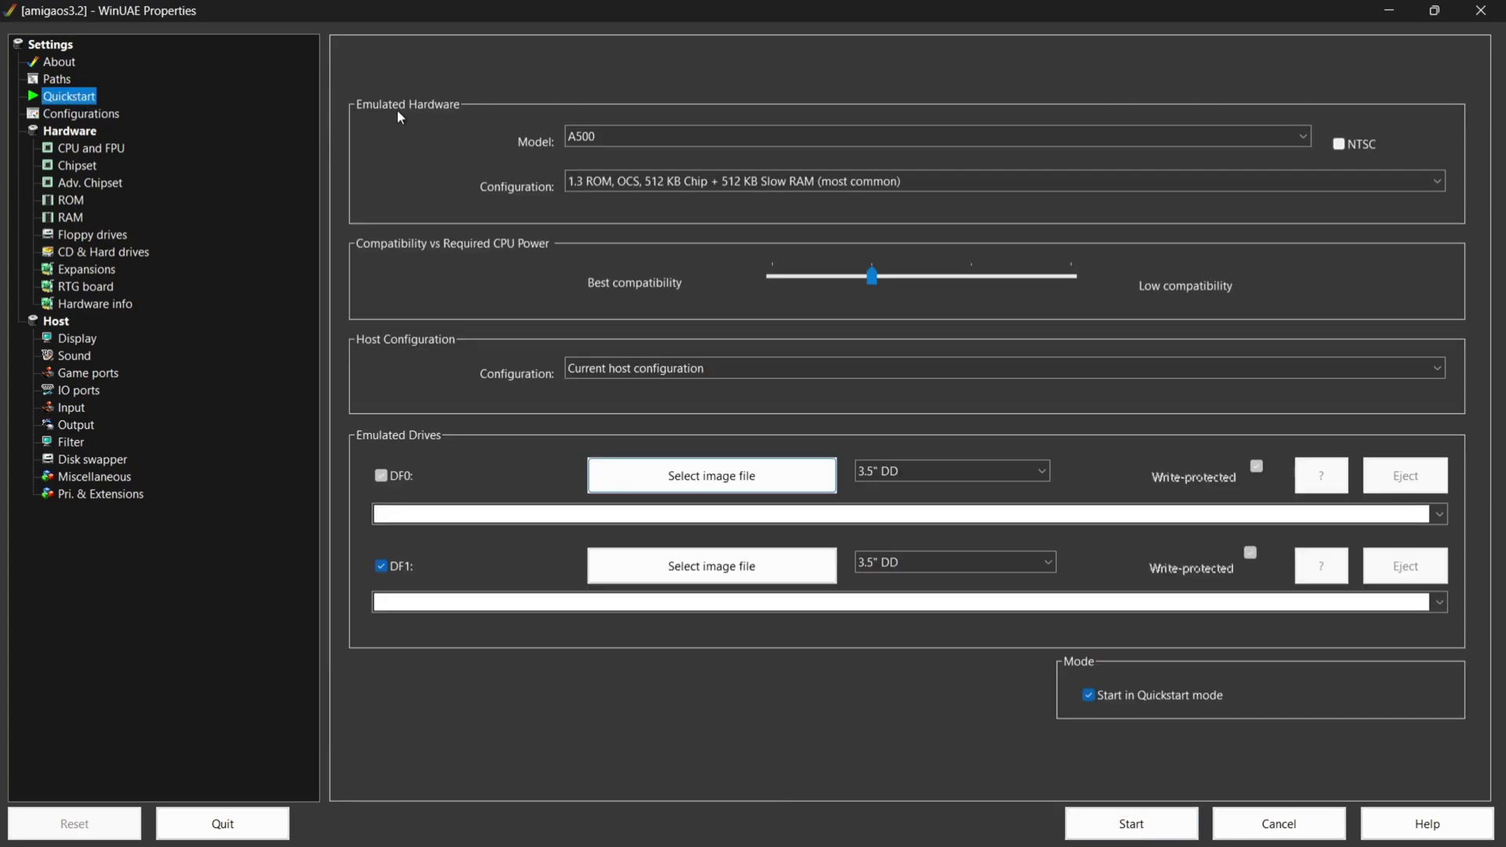
- Choose the A1200 model with the 4 MB Fast RAM expanded configuration, dismissing missing-ROM warnings
{"action": "left_click", "coordinate": [1303, 134]}
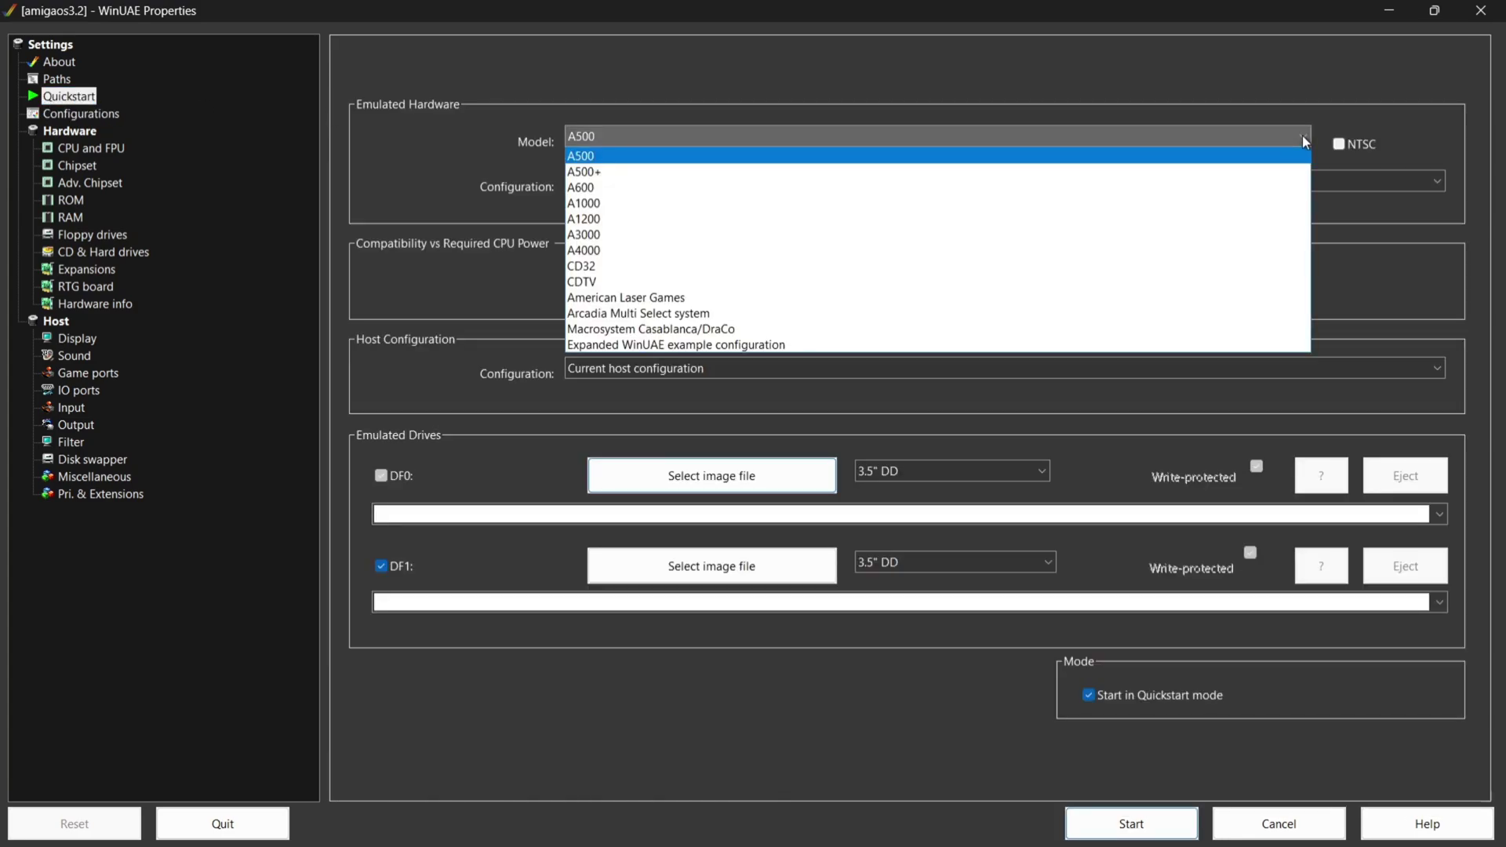
{"action": "left_click", "coordinate": [1083, 219]}
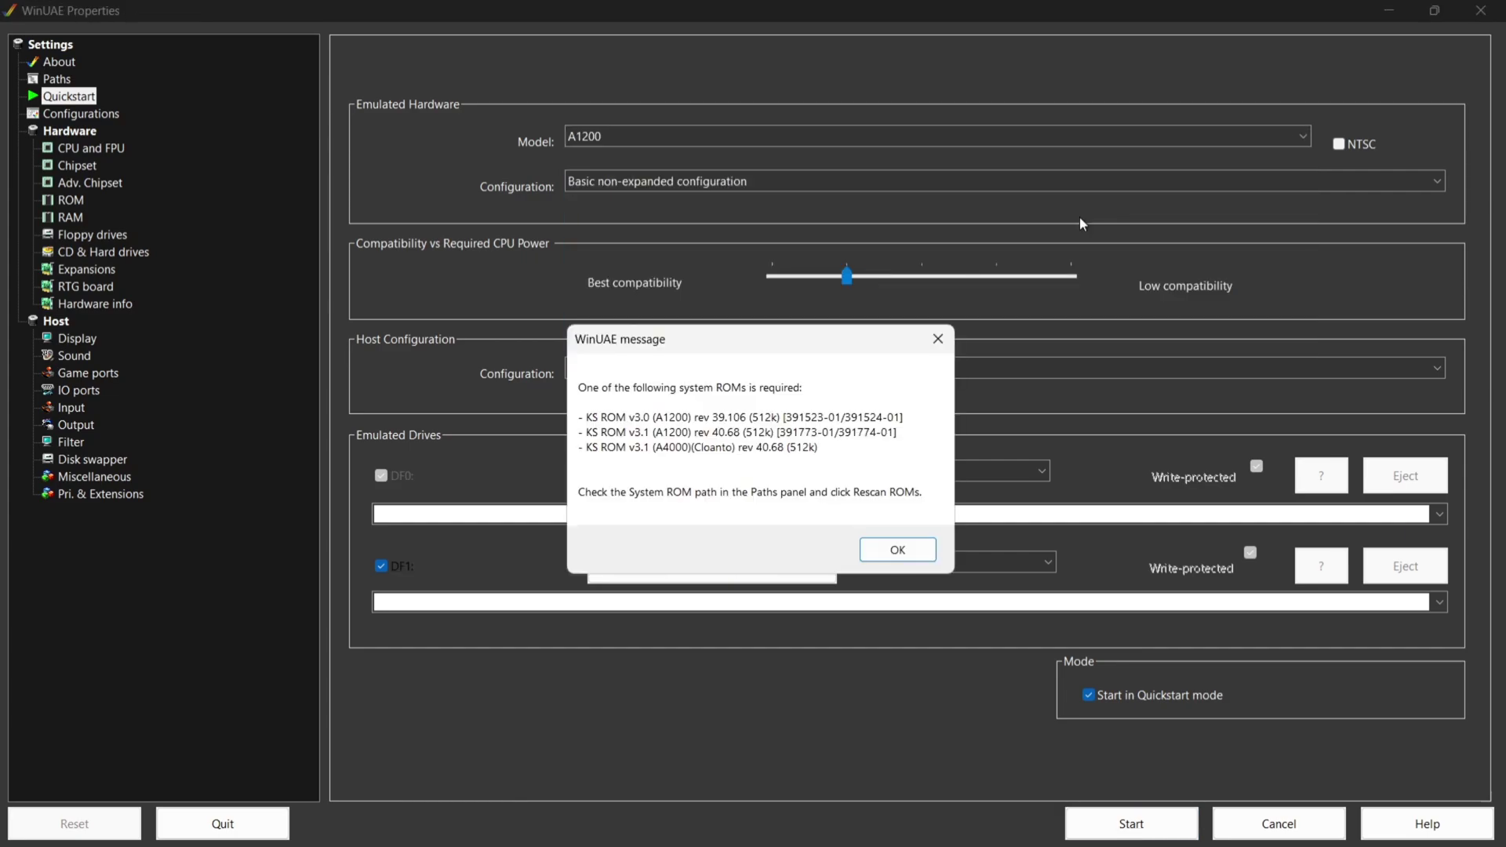
{"action": "left_click", "coordinate": [893, 551]}
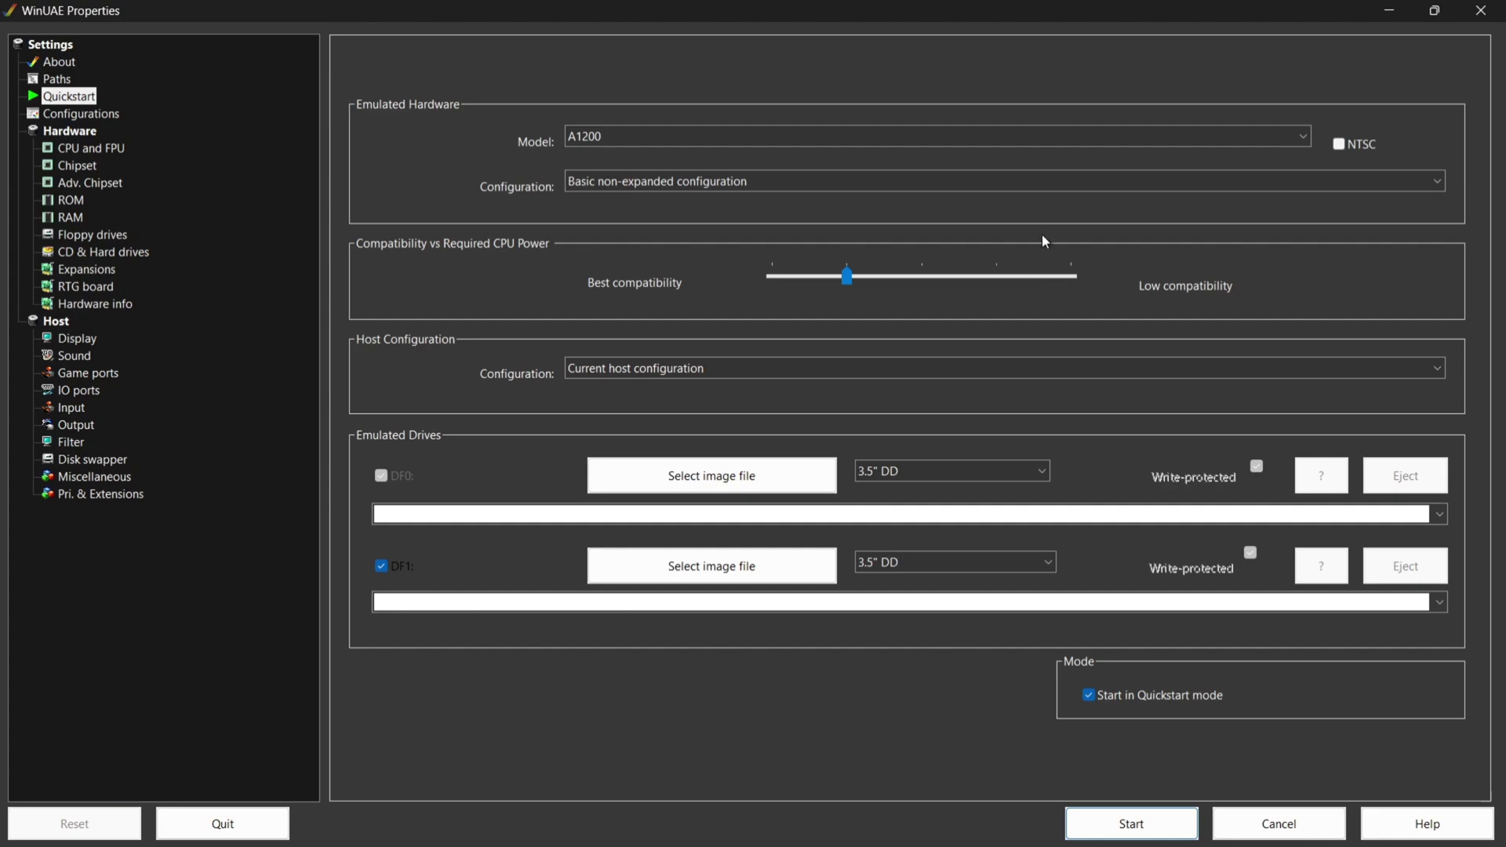
{"action": "left_click", "coordinate": [837, 192]}
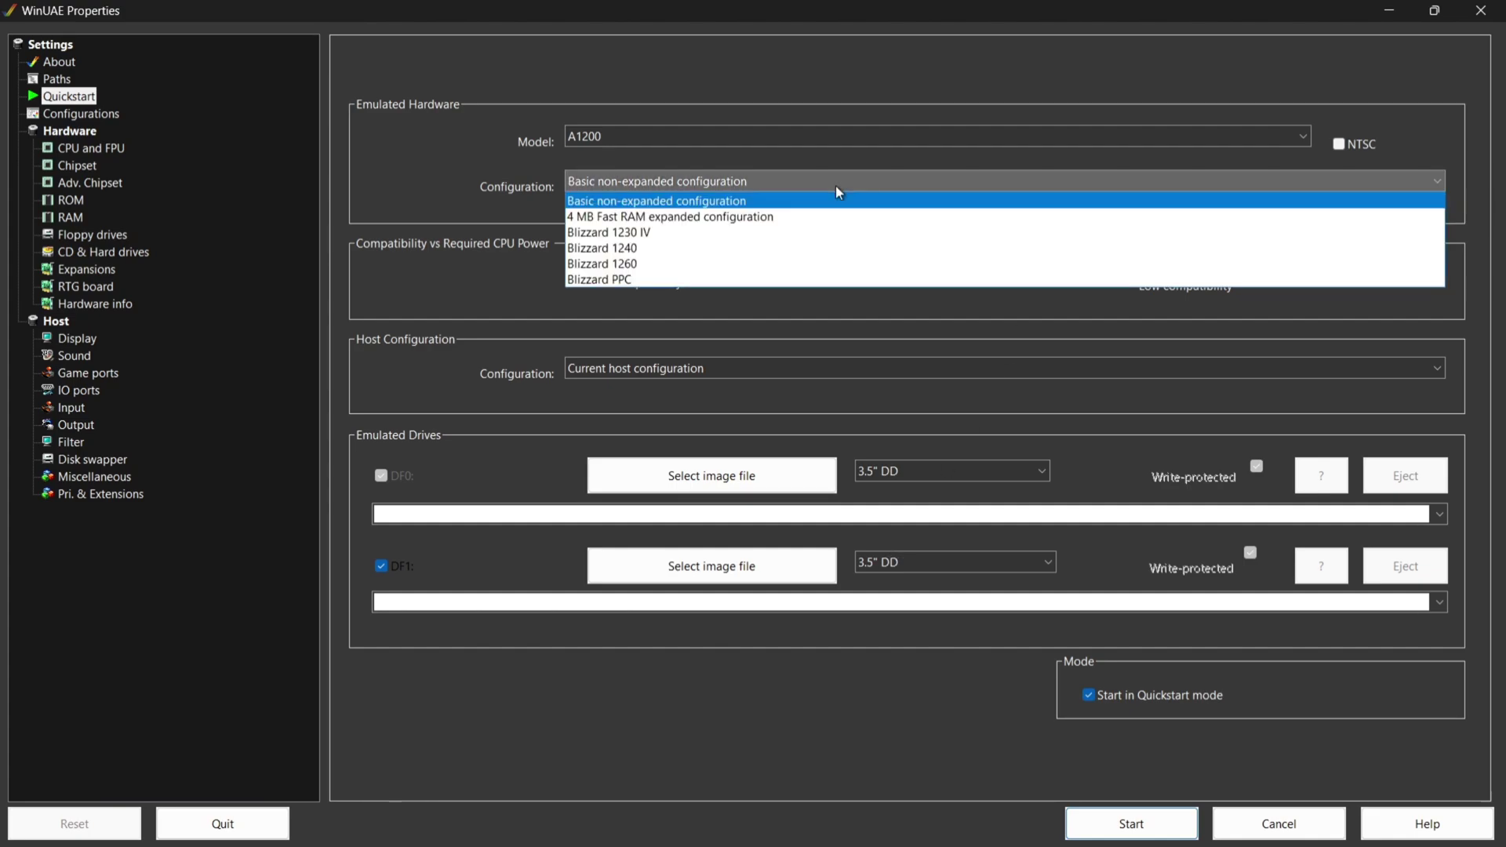
{"action": "left_click", "coordinate": [773, 220]}
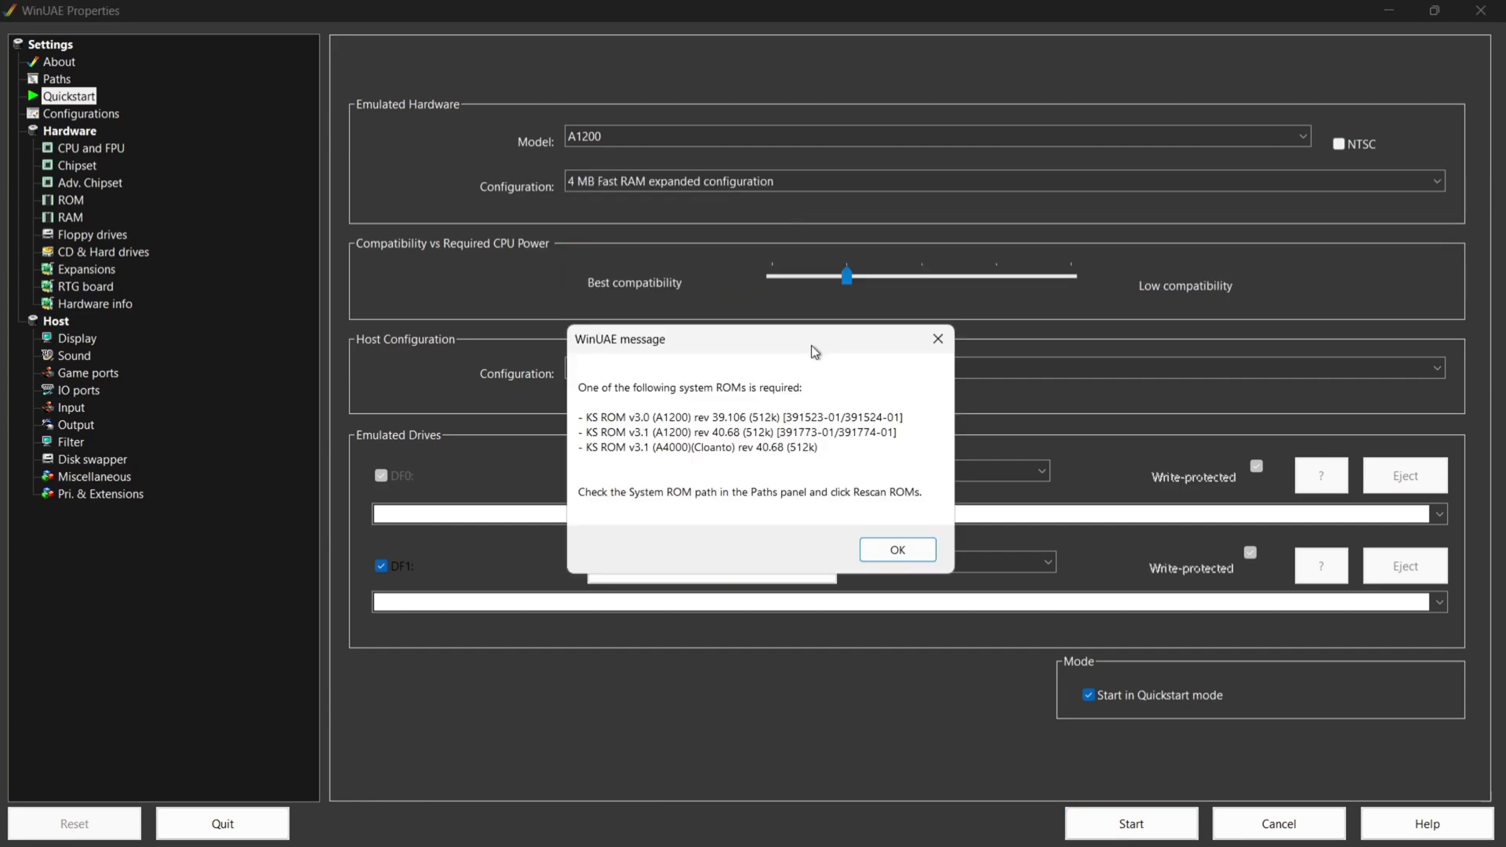
{"action": "left_click", "coordinate": [894, 551]}
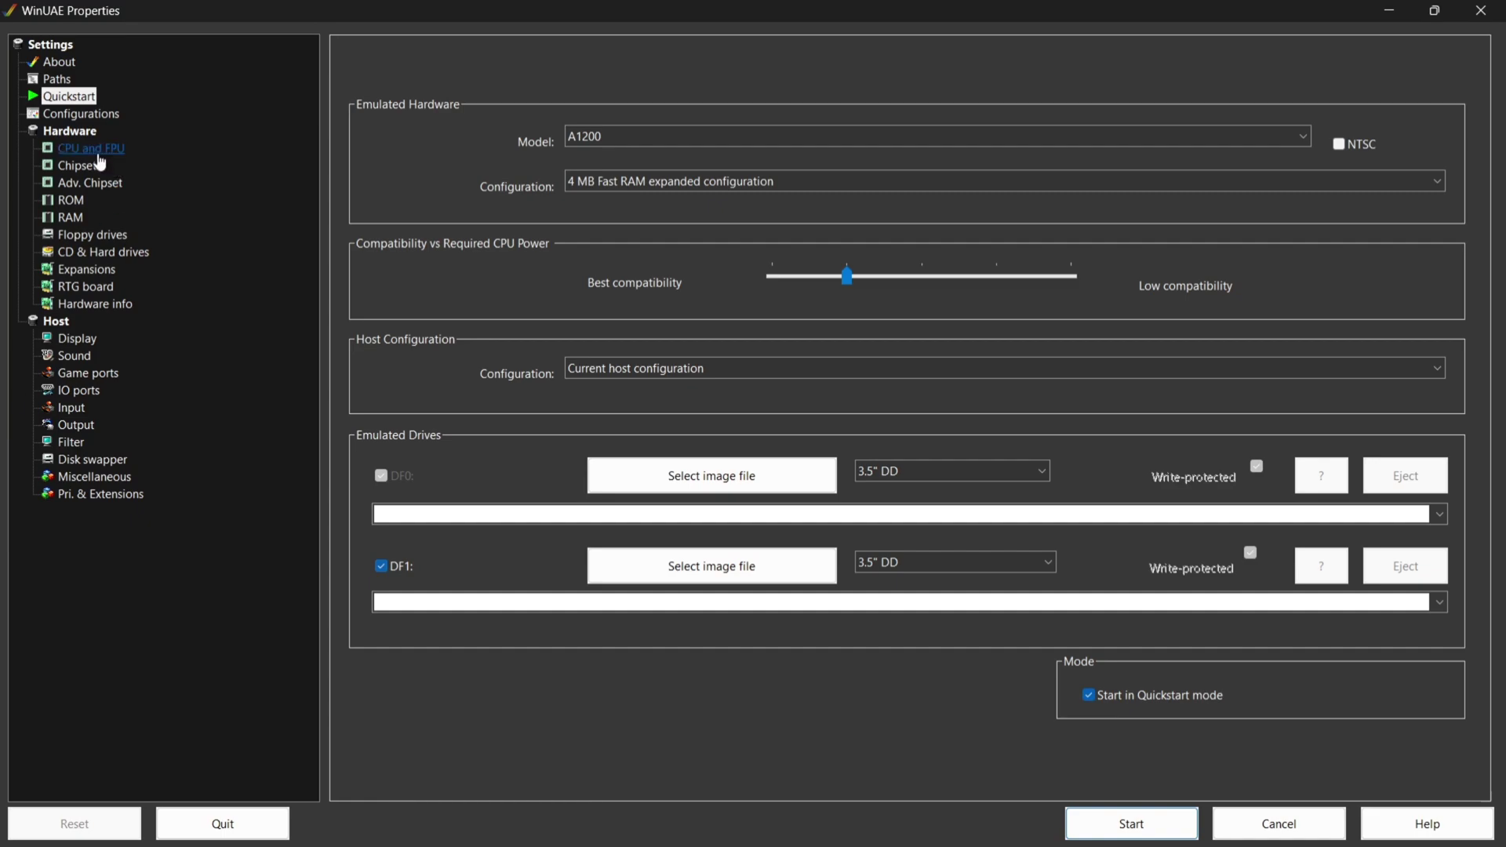
- Set FPU to 68881, disable 24-bit addressing, enable JIT, and choose Fastest possible CPU speed
{"action": "left_click", "coordinate": [99, 156]}
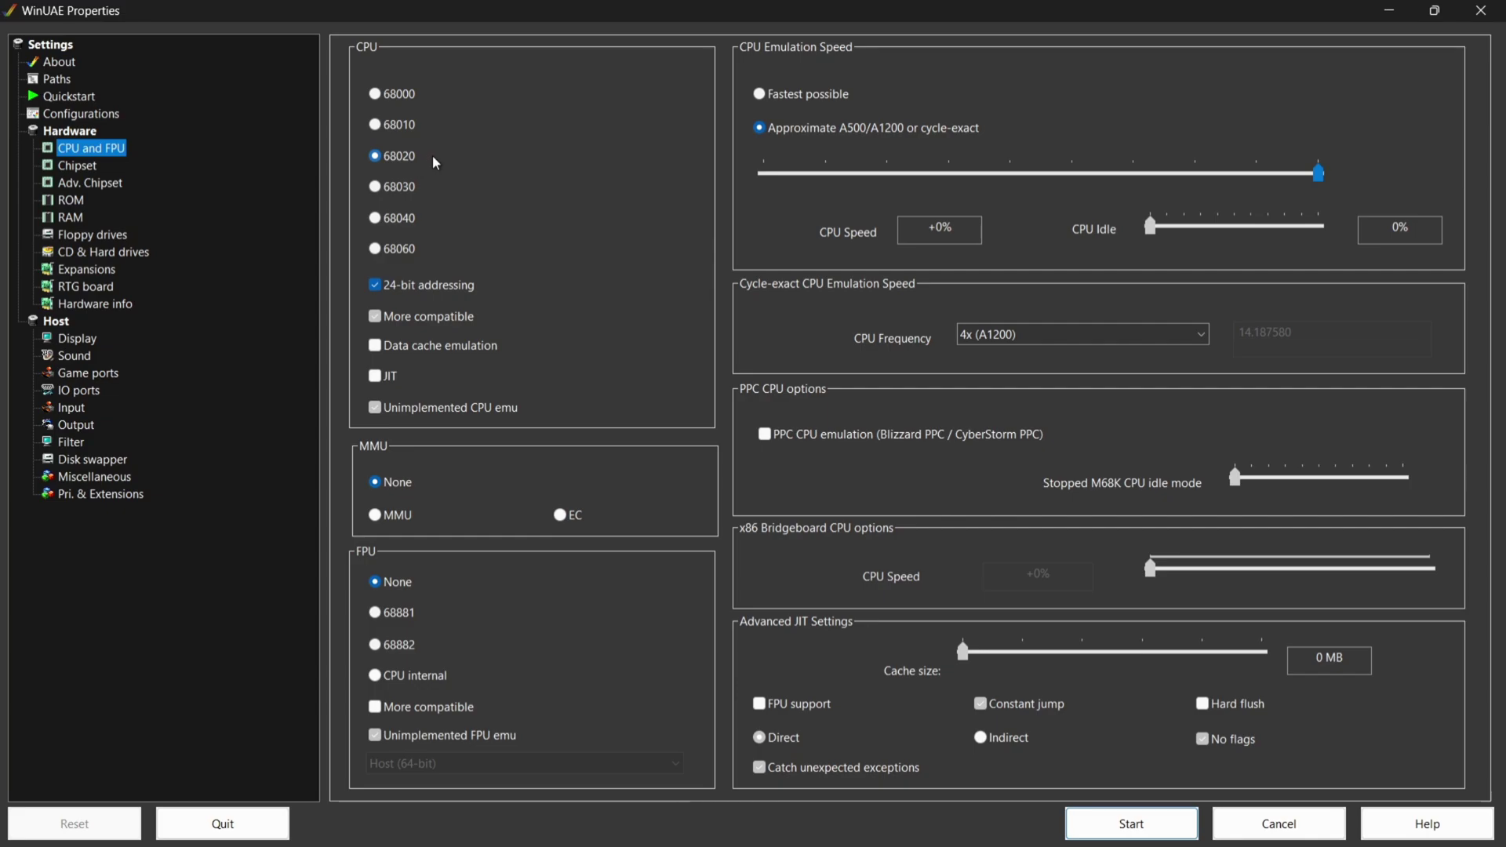
{"action": "left_click", "coordinate": [376, 614]}
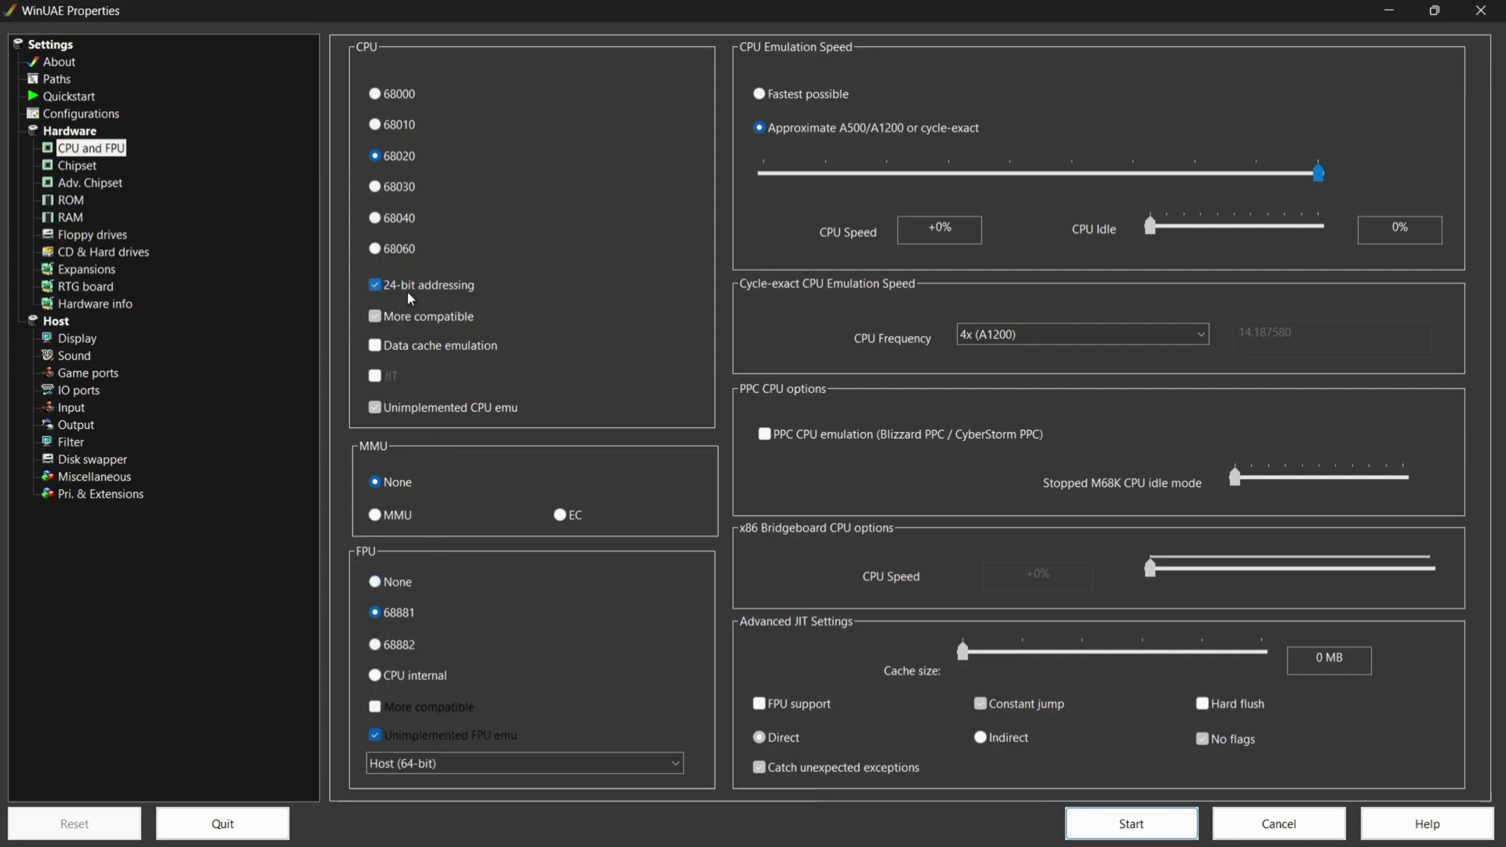
{"action": "left_click", "coordinate": [376, 286]}
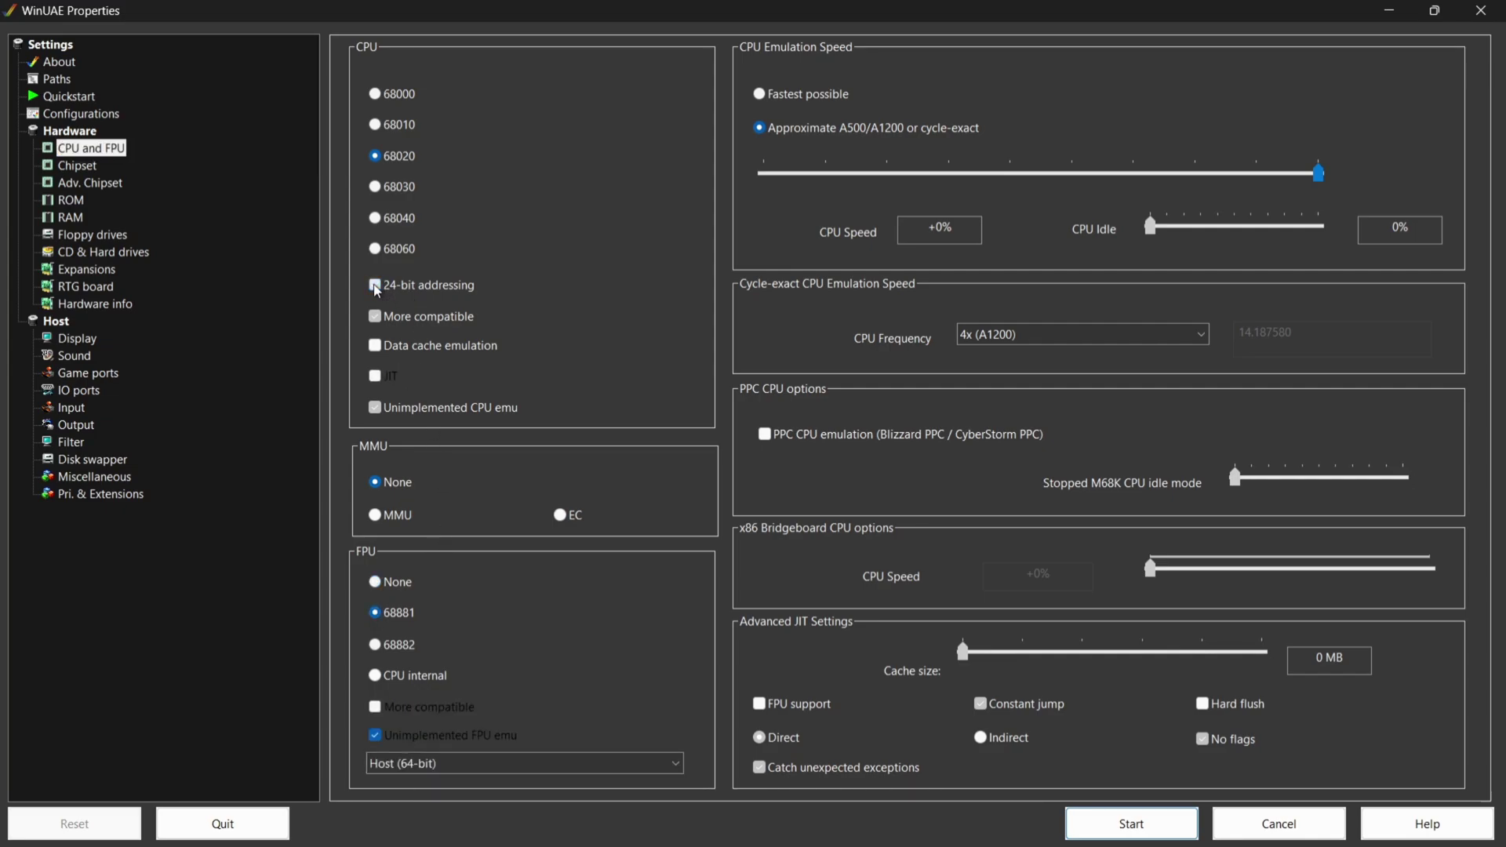
{"action": "left_click", "coordinate": [375, 375]}
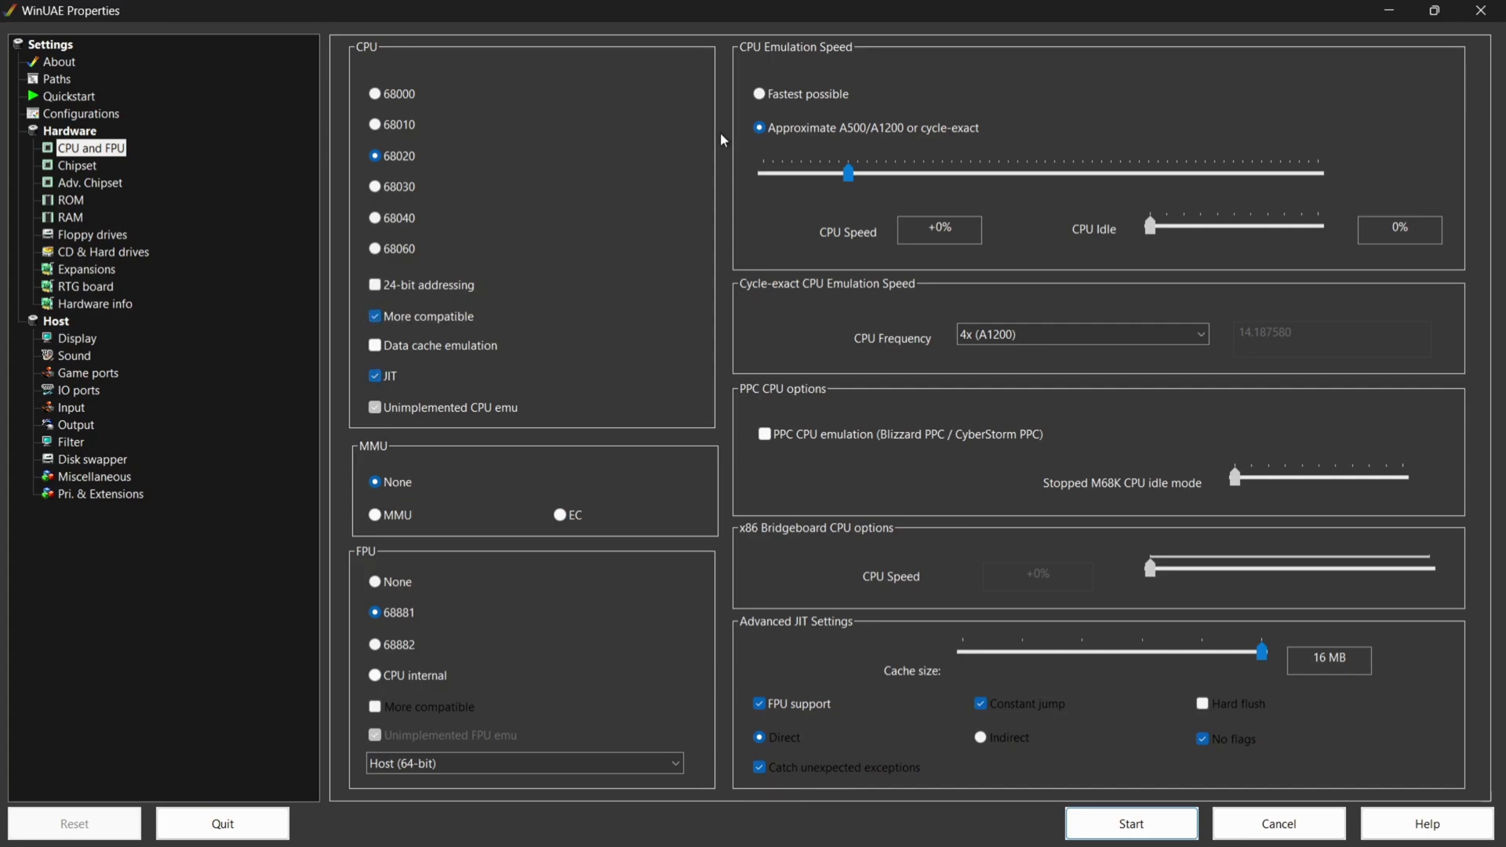
{"action": "left_click", "coordinate": [761, 96]}
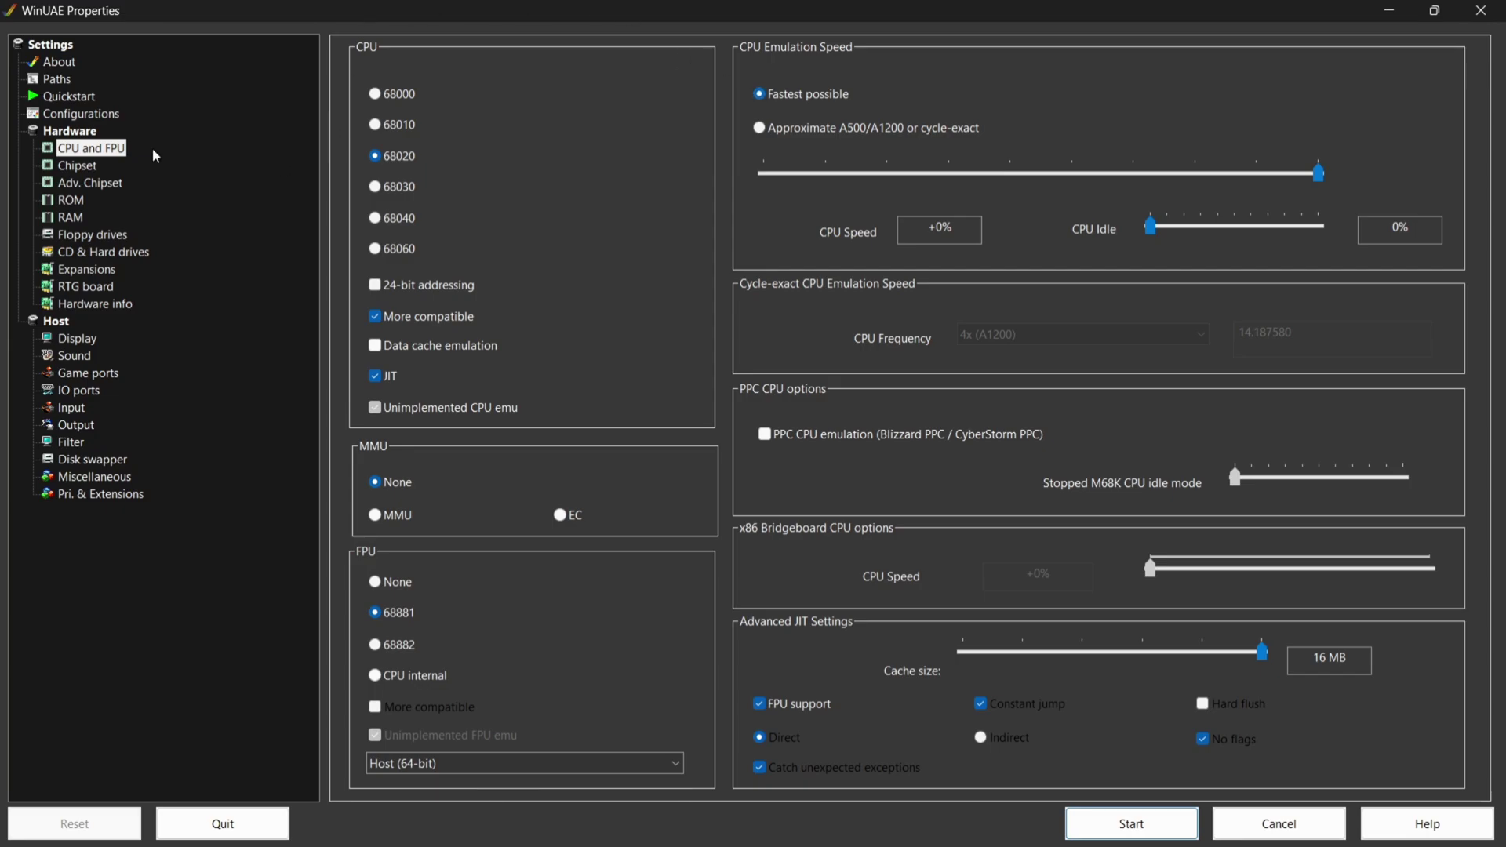
{"action": "left_click", "coordinate": [78, 167]}
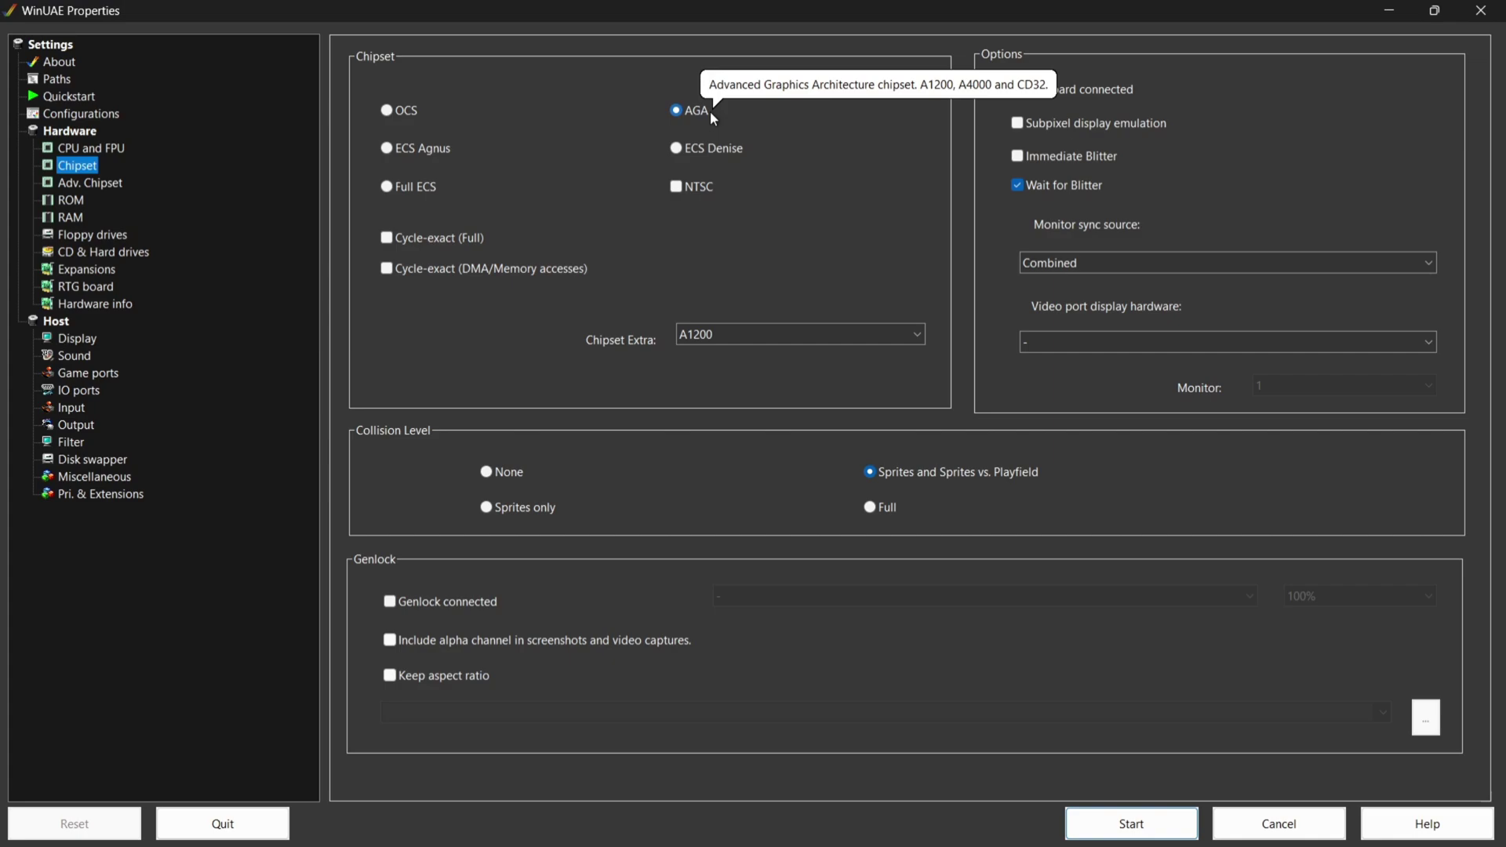
- Select kicka1200.rom from the Desktop ROM folder as the main ROM file
{"action": "left_click", "coordinate": [82, 203]}
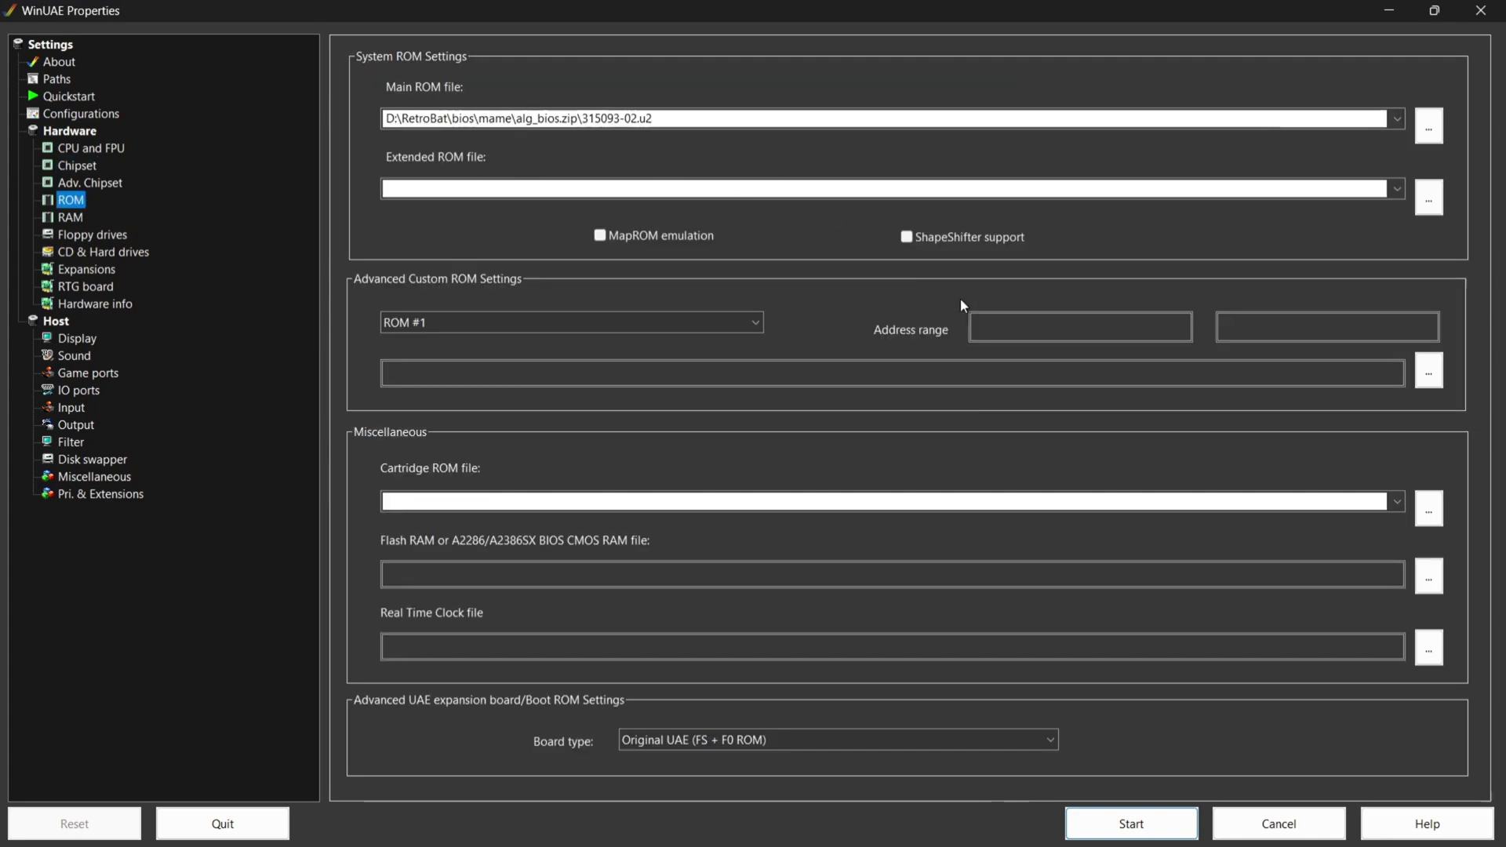
{"action": "left_click", "coordinate": [1440, 130]}
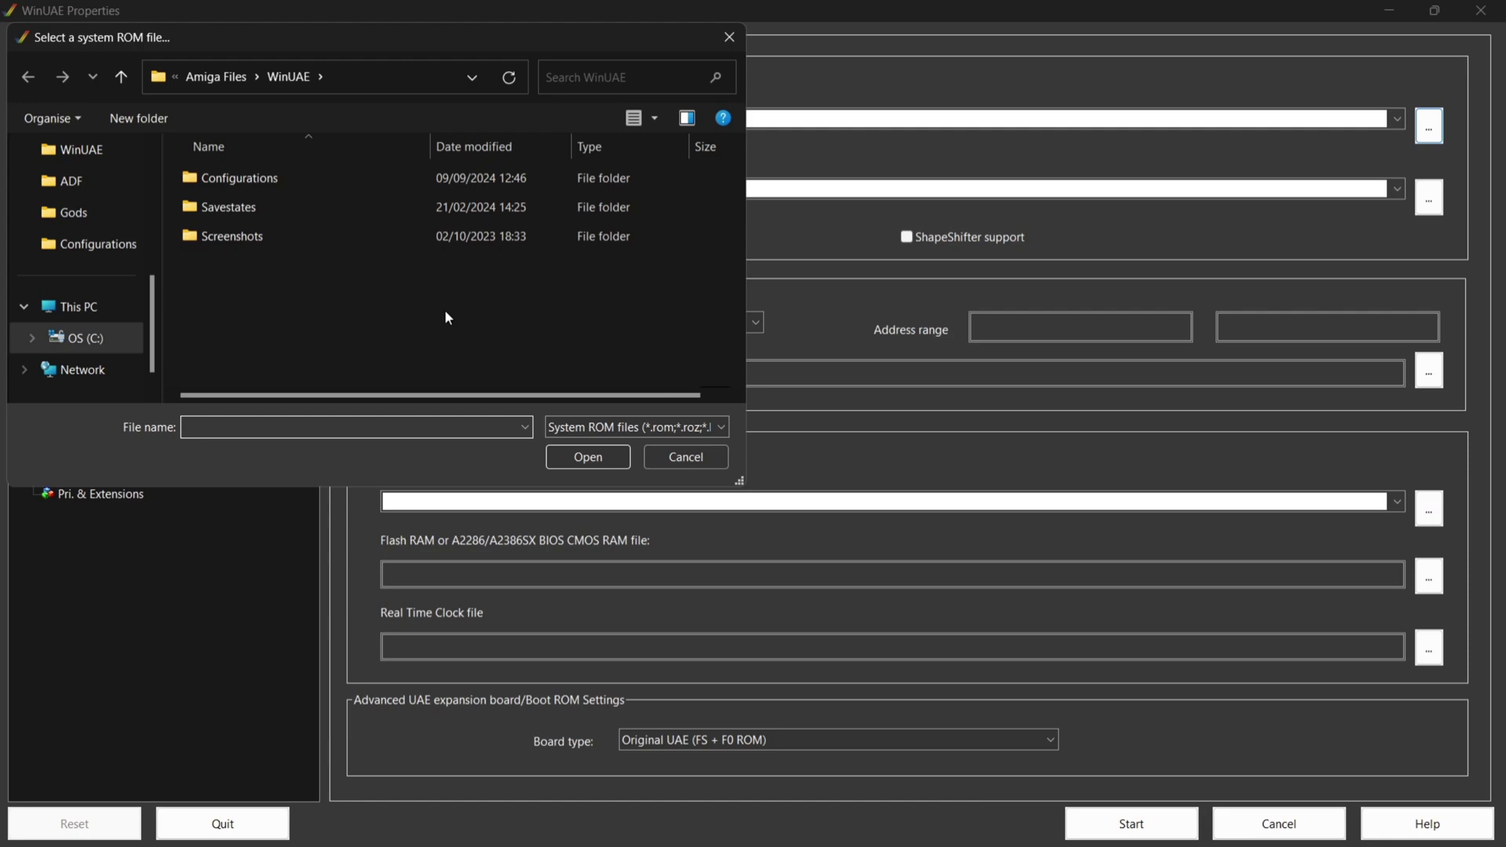
{"action": "scroll", "coordinate": [94, 255], "scroll_direction": "up", "scroll_amount": 5}
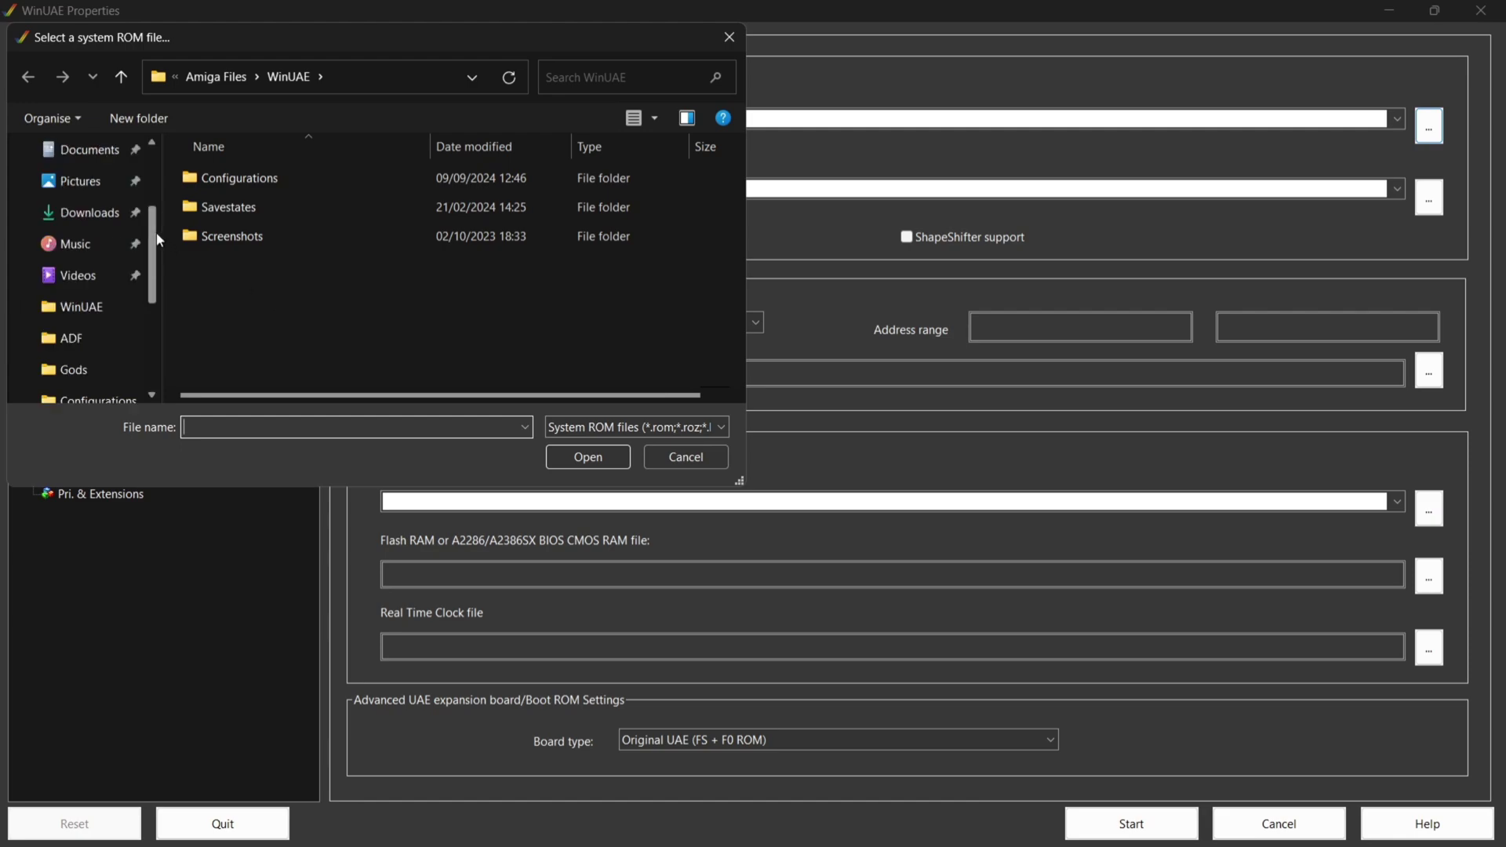
{"action": "left_click", "coordinate": [93, 256]}
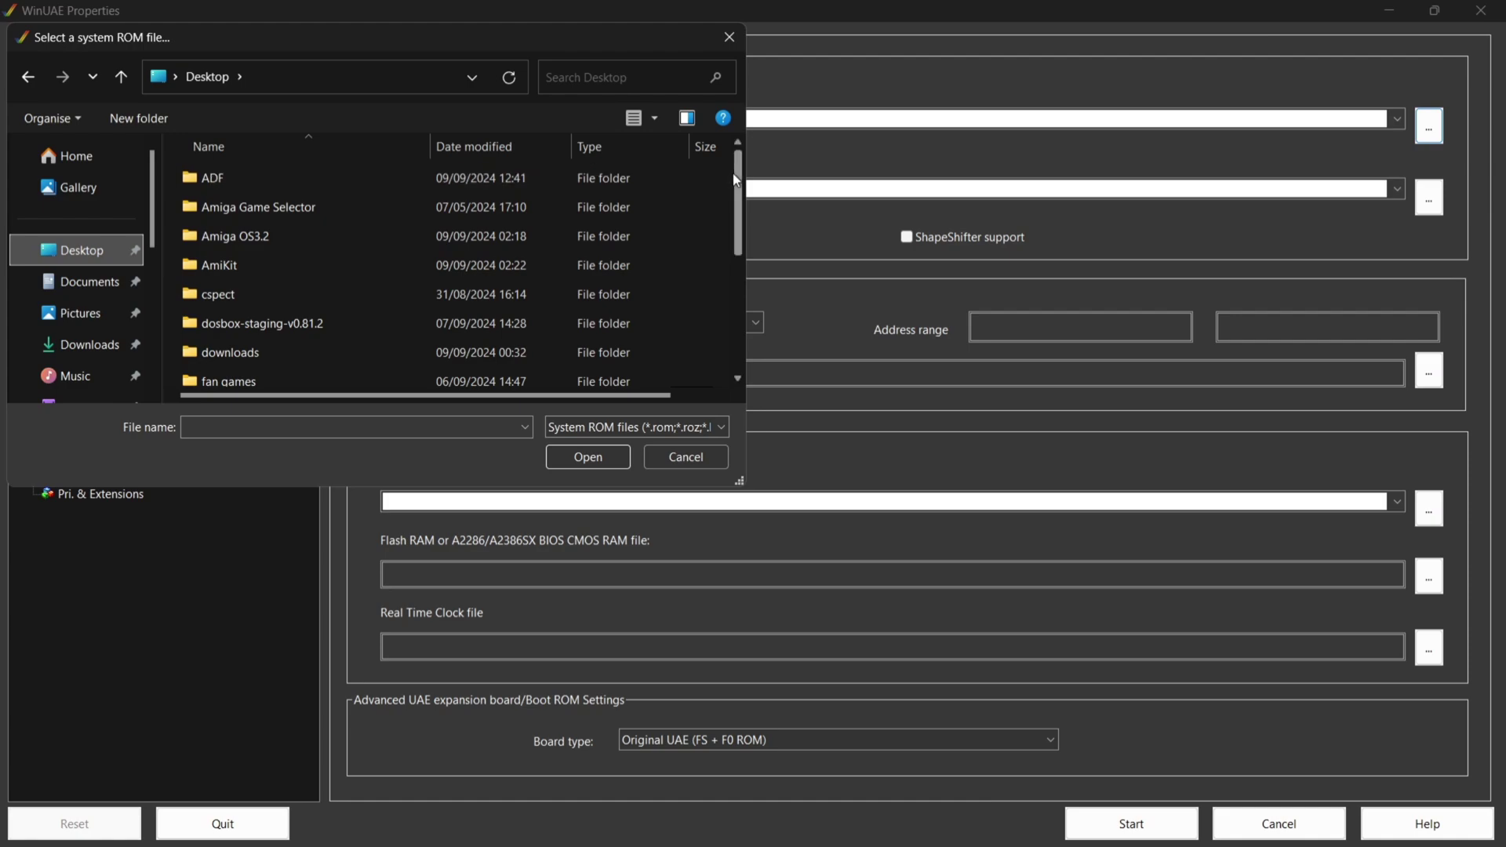
{"action": "scroll", "coordinate": [738, 180], "scroll_direction": "down", "scroll_amount": 3}
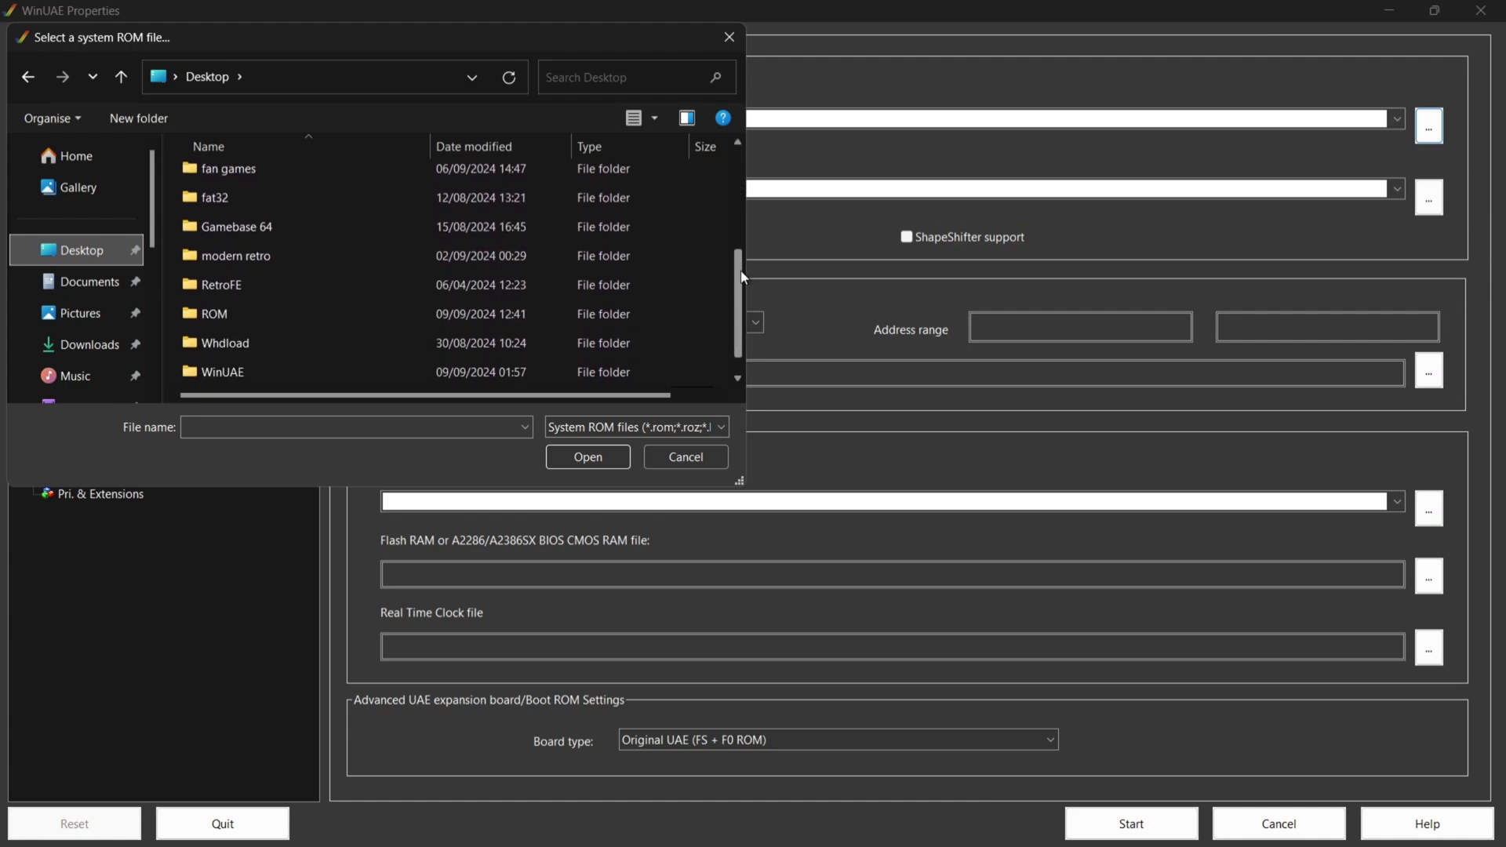
{"action": "double_click", "coordinate": [490, 317]}
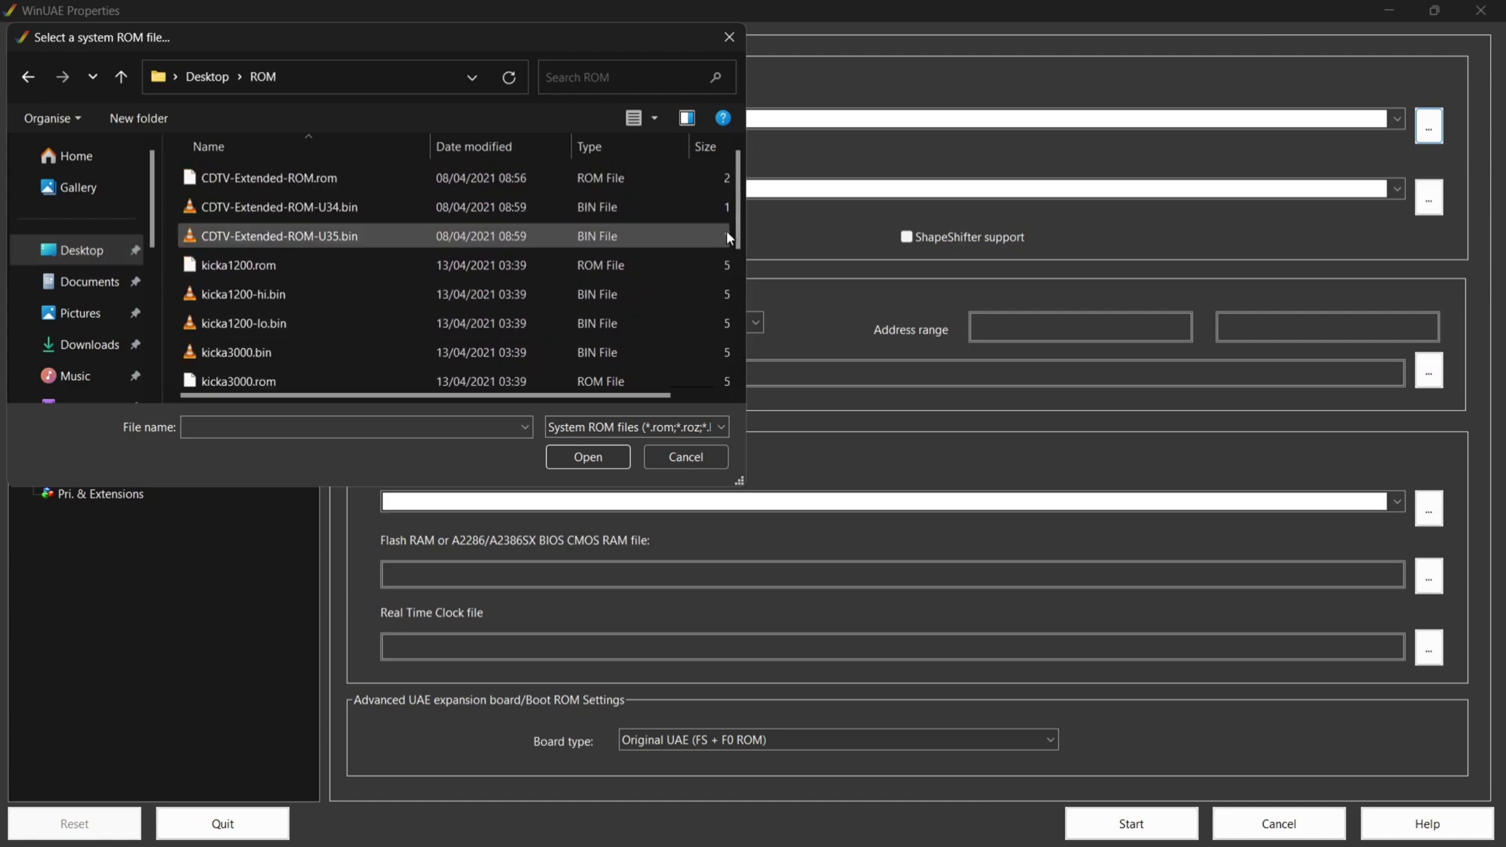
{"action": "scroll", "coordinate": [736, 210], "scroll_direction": "down", "scroll_amount": 1}
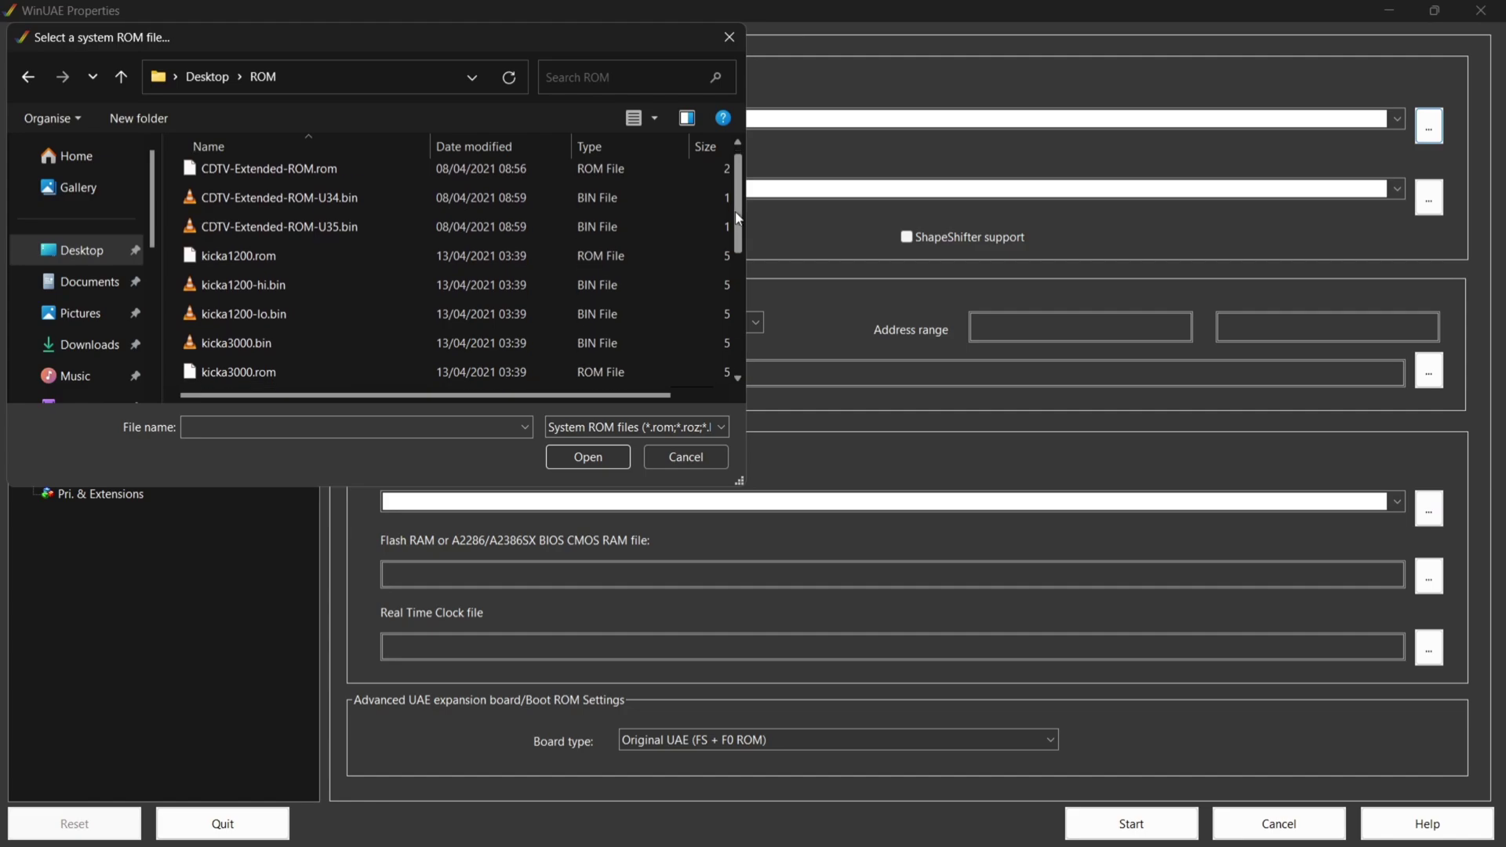
{"action": "double_click", "coordinate": [402, 255]}
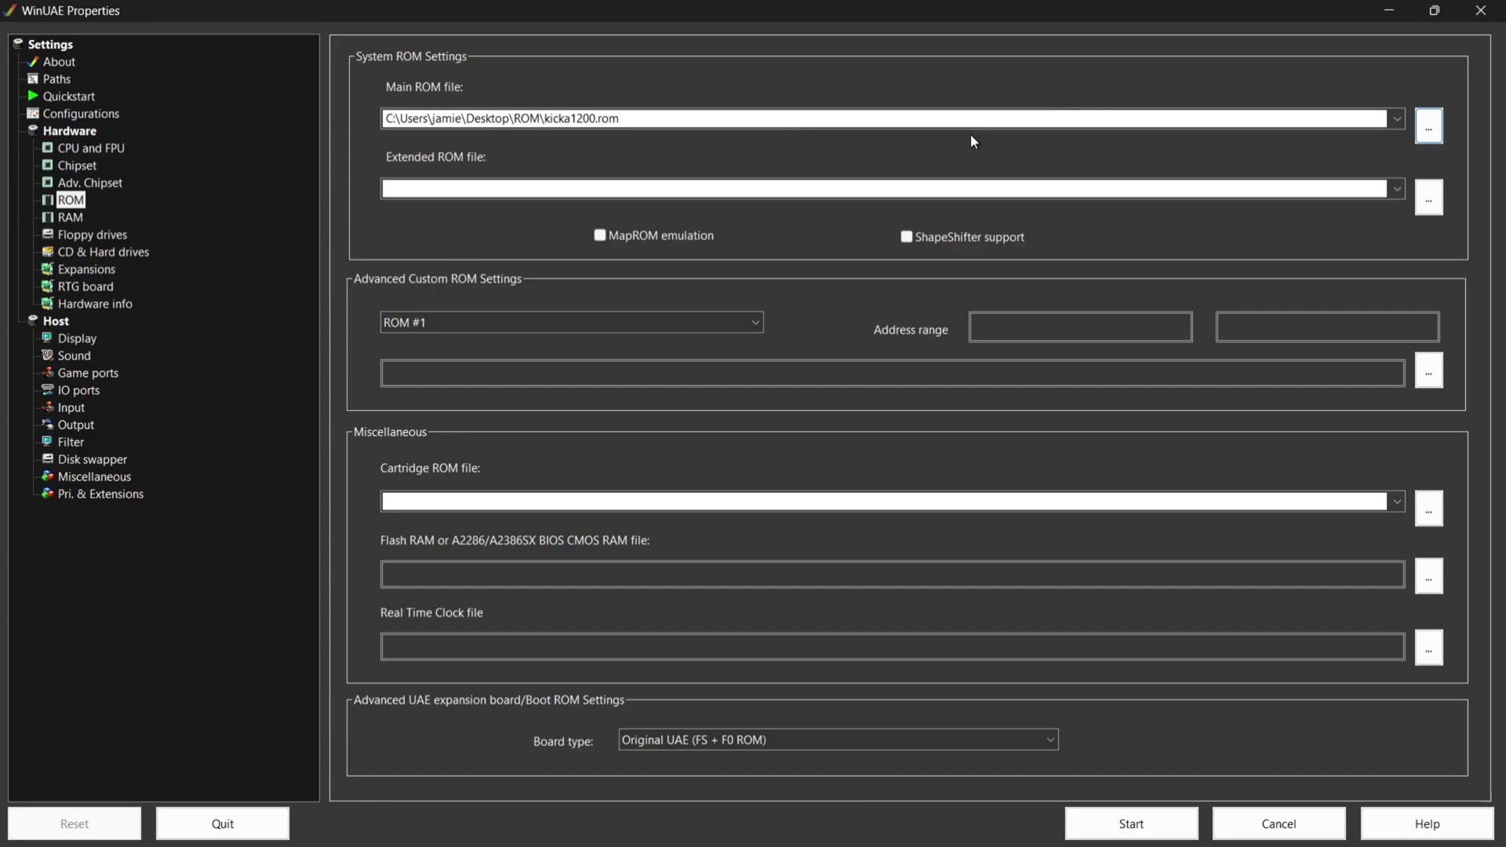
- Set Z3 Fast RAM to 128 MB and floppy emulation speed to Turbo
{"action": "left_click", "coordinate": [69, 222]}
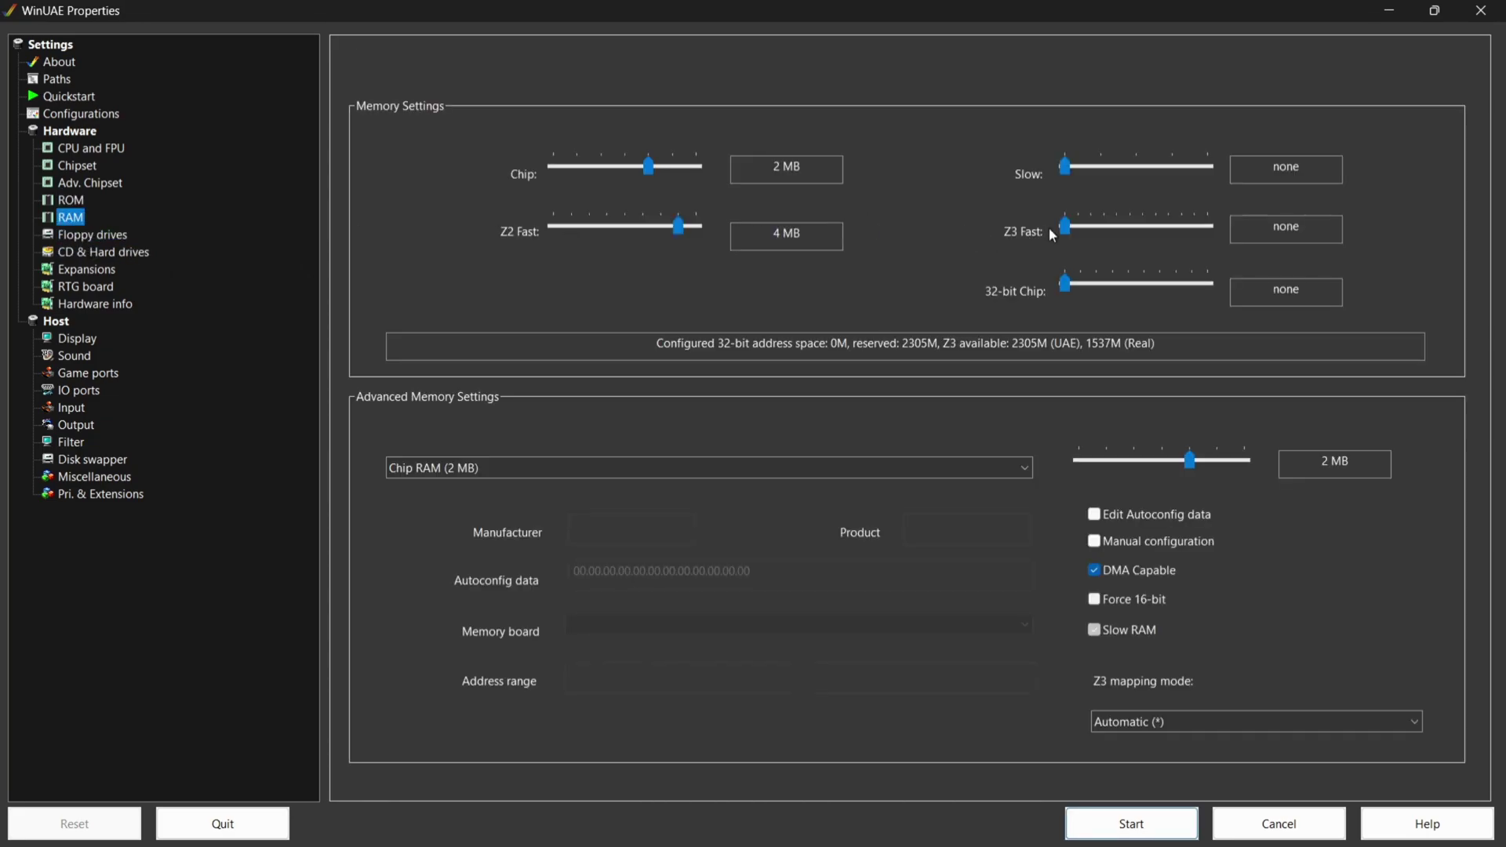
{"action": "left_click_drag", "start_coordinate": [1064, 229], "coordinate": [1170, 236]}
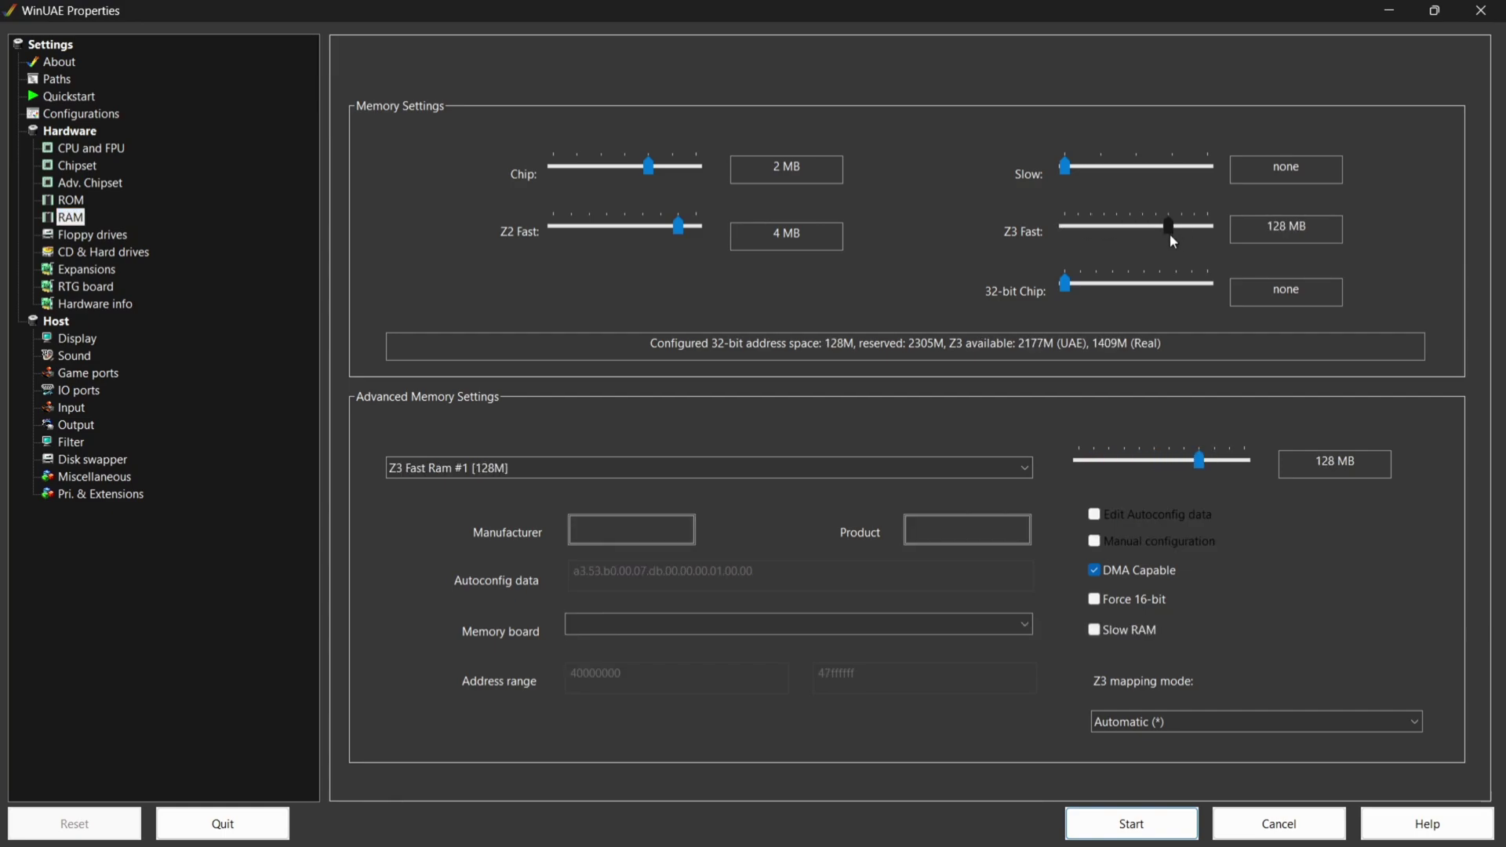
{"action": "left_click", "coordinate": [94, 236]}
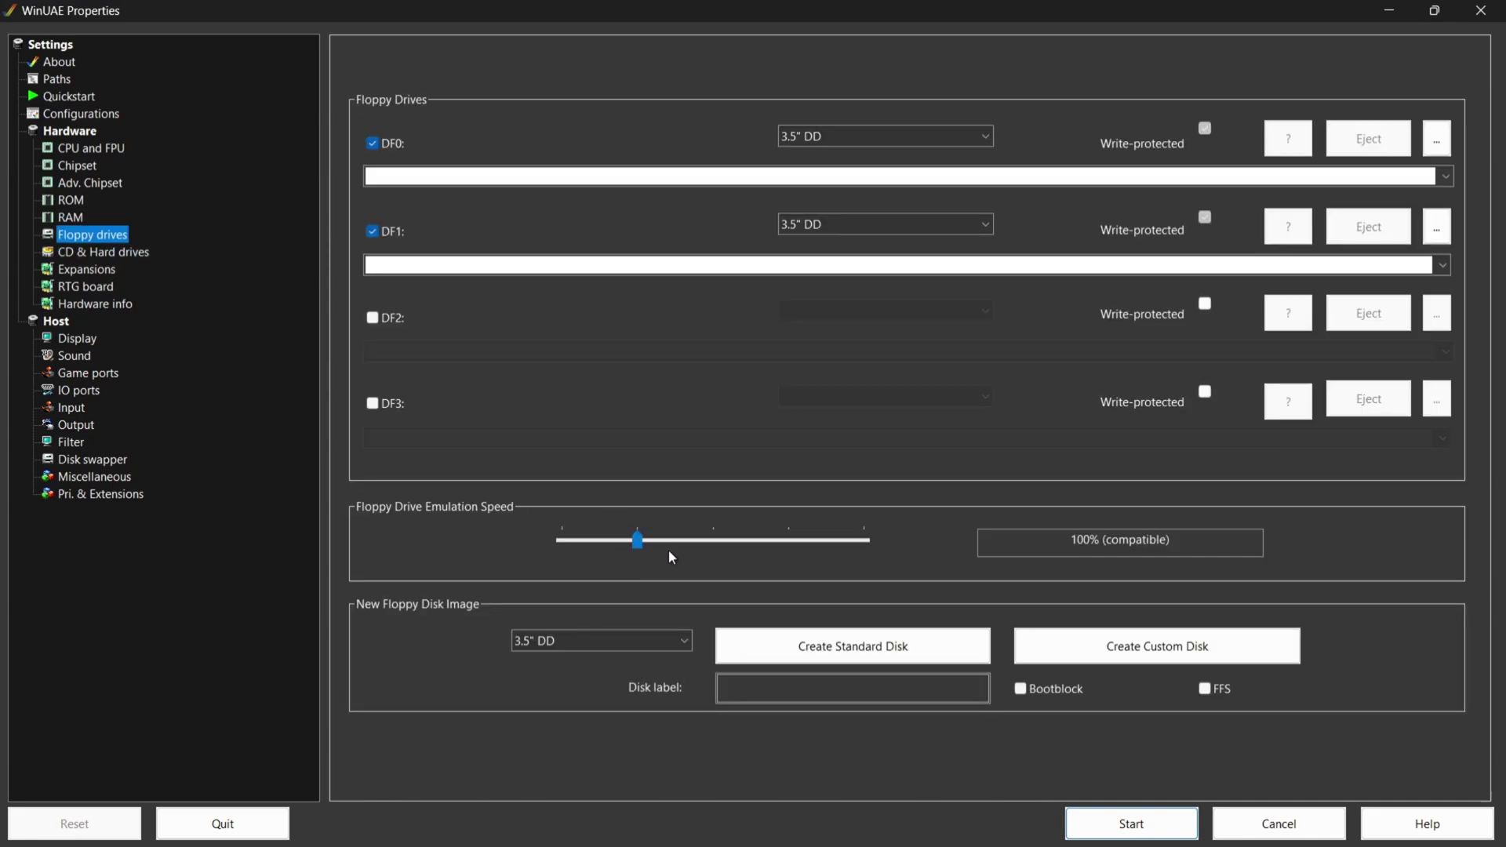
{"action": "left_click_drag", "start_coordinate": [638, 541], "coordinate": [549, 540]}
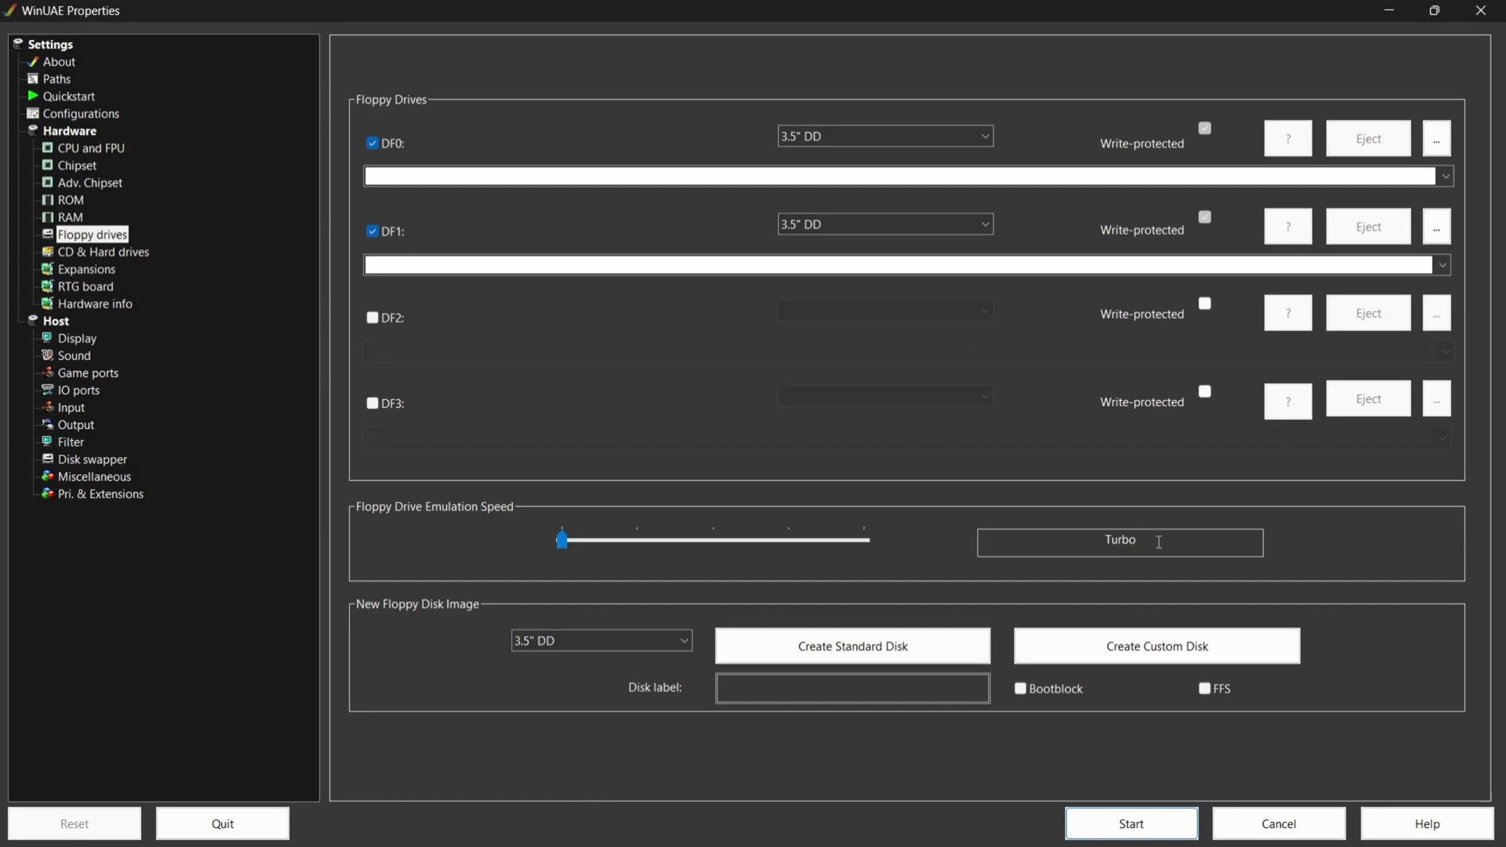
- Create a 600 MB hardfile amigaos3.2.hdf and add it as device DH0
{"action": "left_click", "coordinate": [128, 259]}
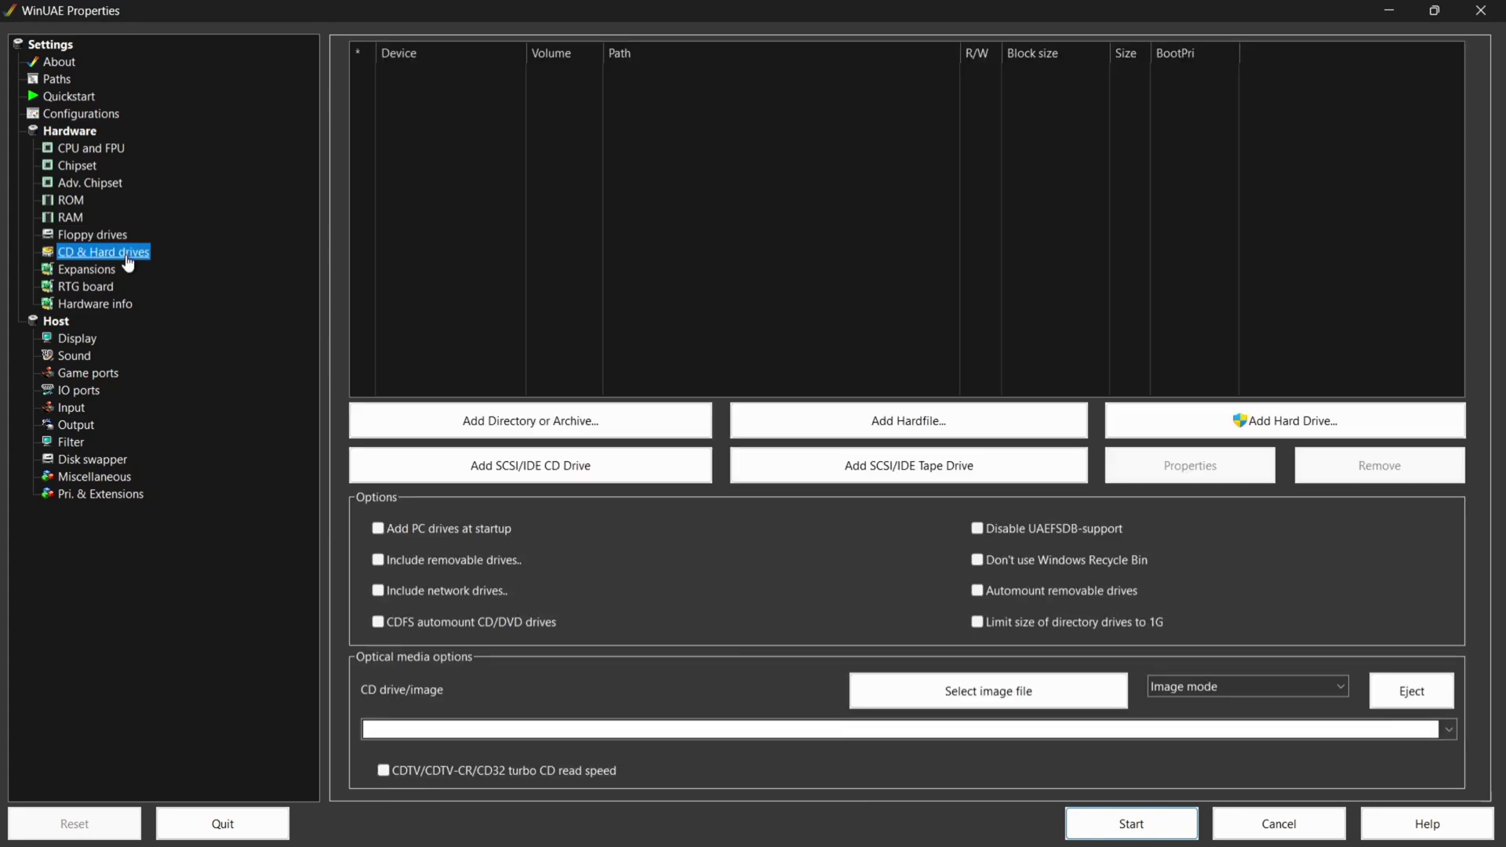
{"action": "left_click", "coordinate": [923, 430]}
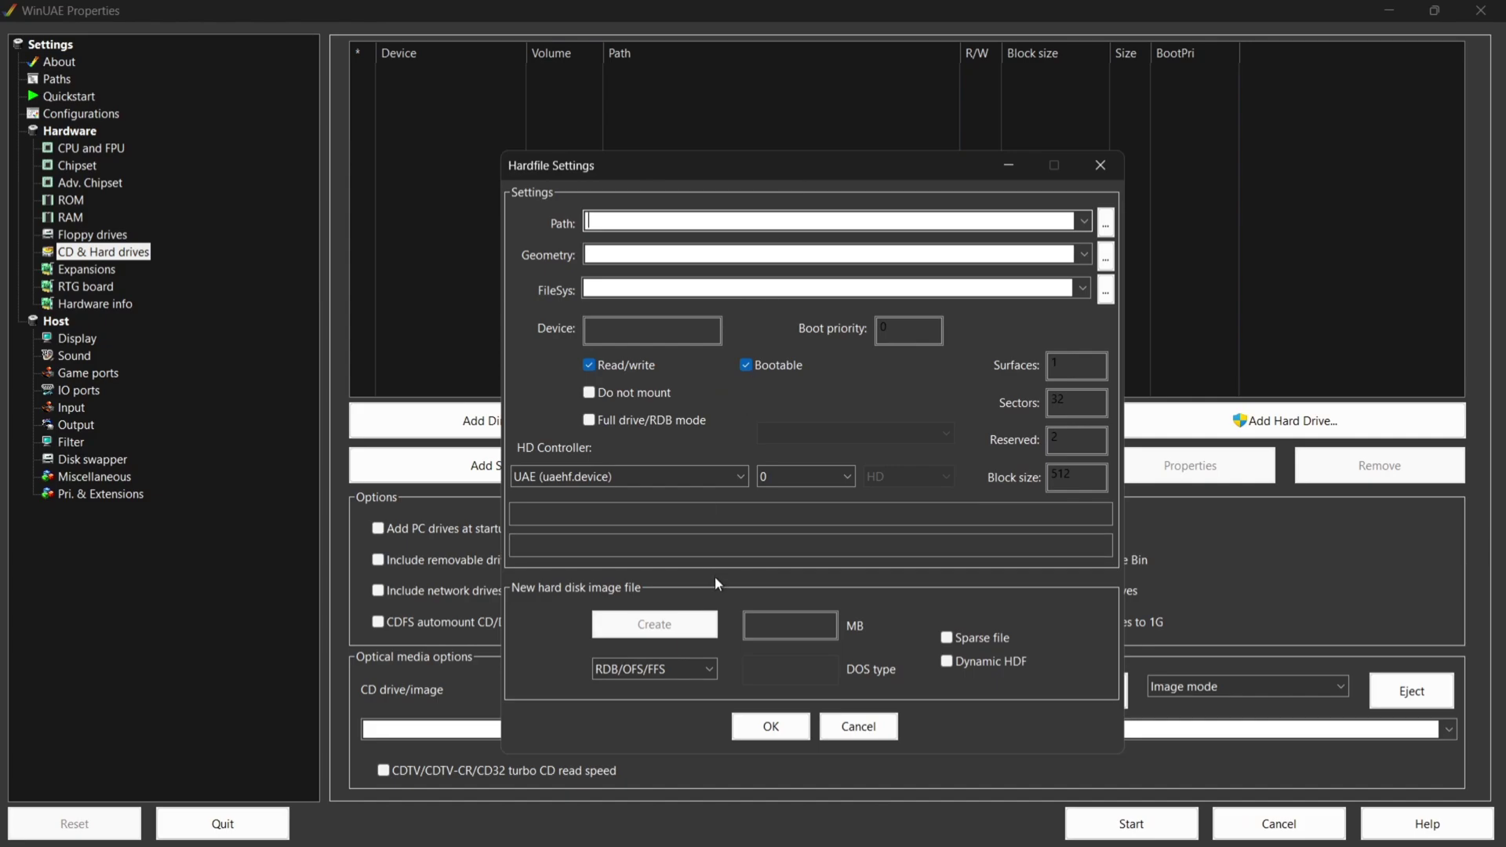
{"action": "left_click", "coordinate": [773, 625]}
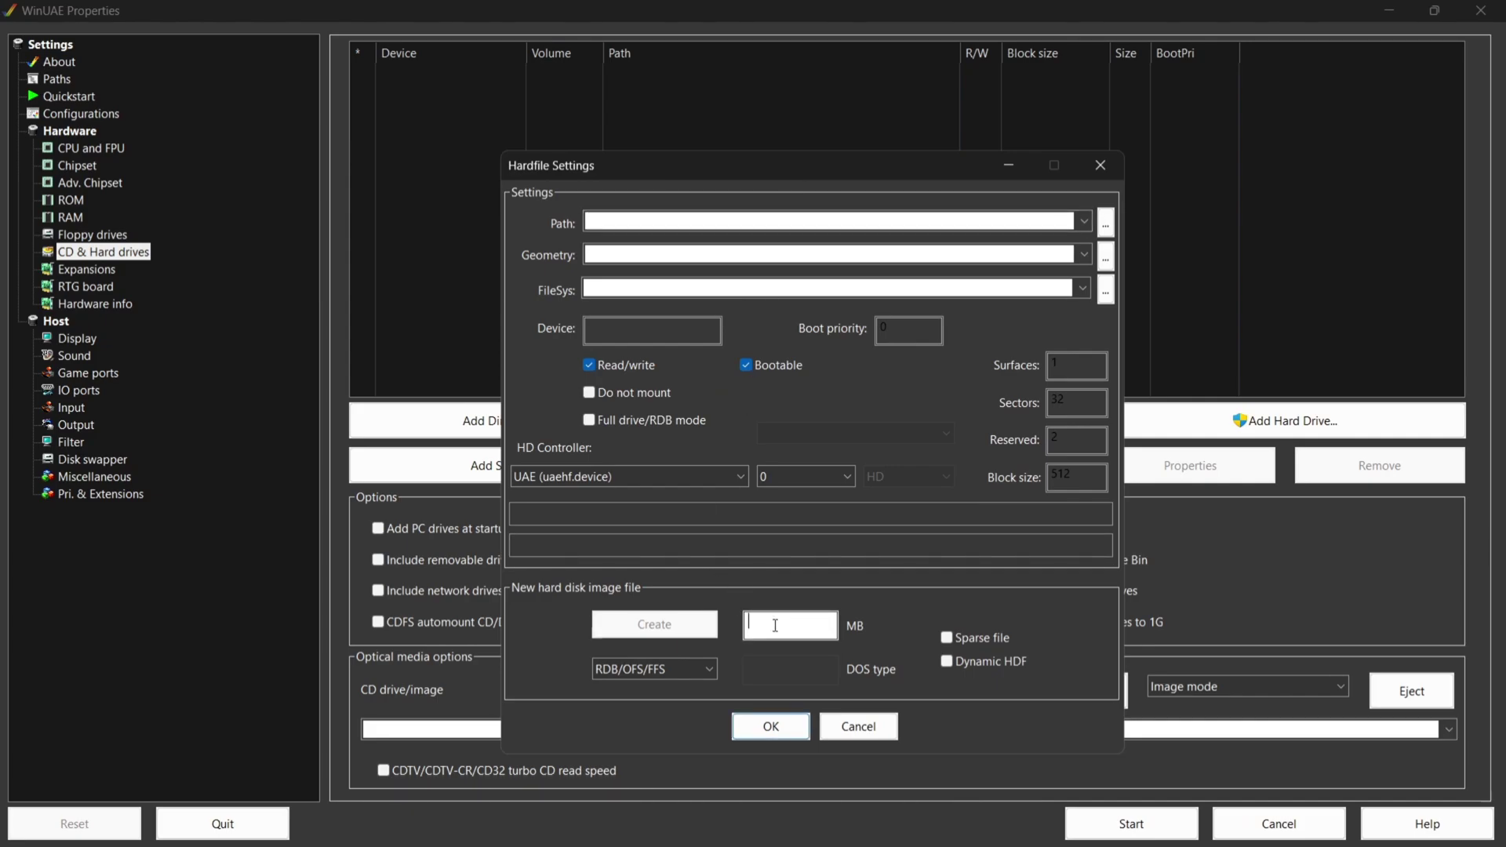
{"action": "type", "text": "600mb"}
{"action": "left_click", "coordinate": [662, 609]}
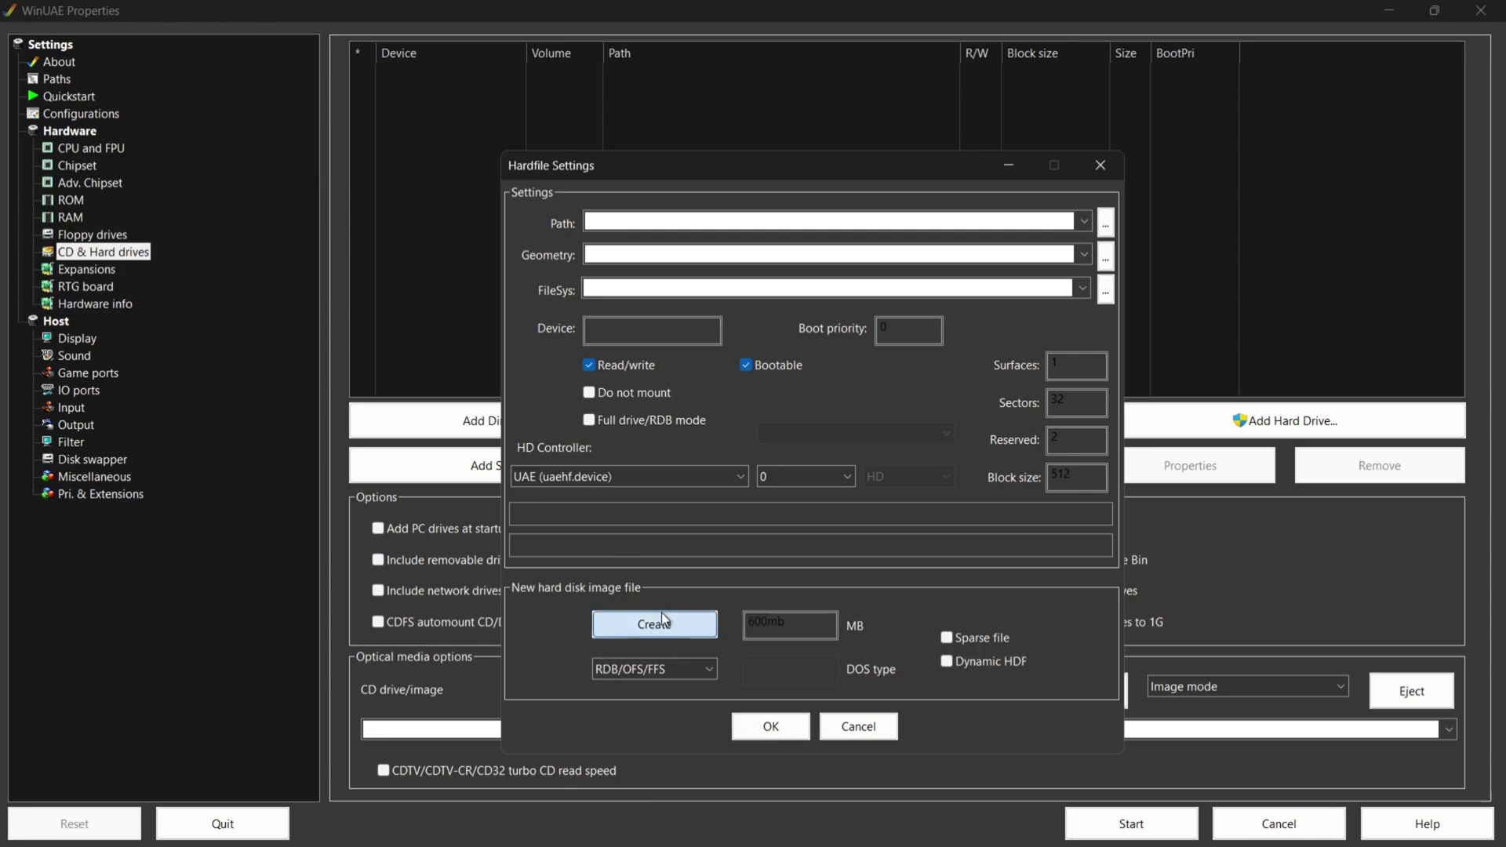
{"action": "type", "text": "amigaos3.2"}
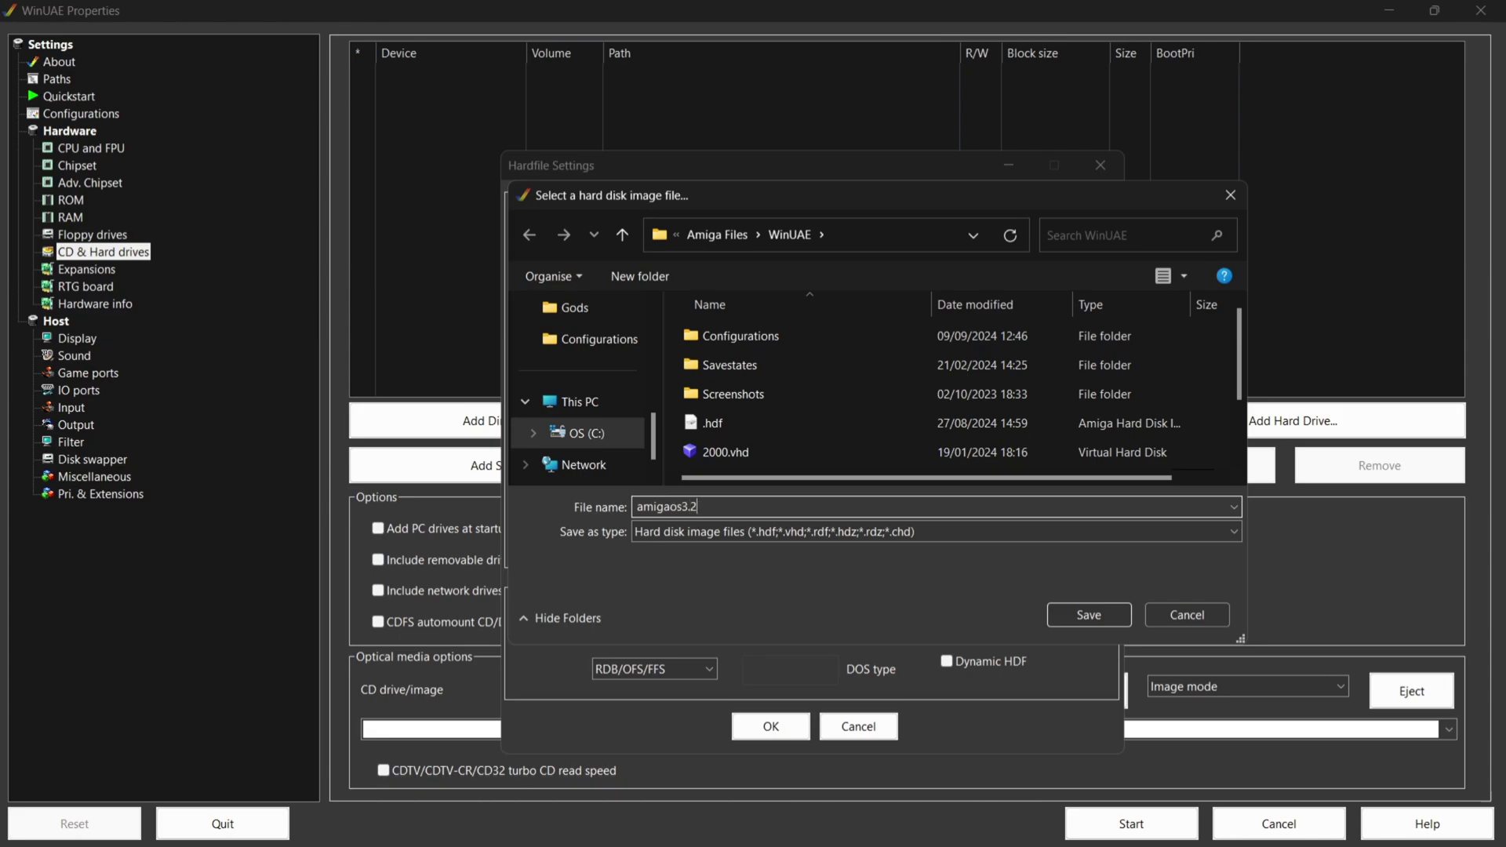
{"action": "left_click", "coordinate": [1061, 608]}
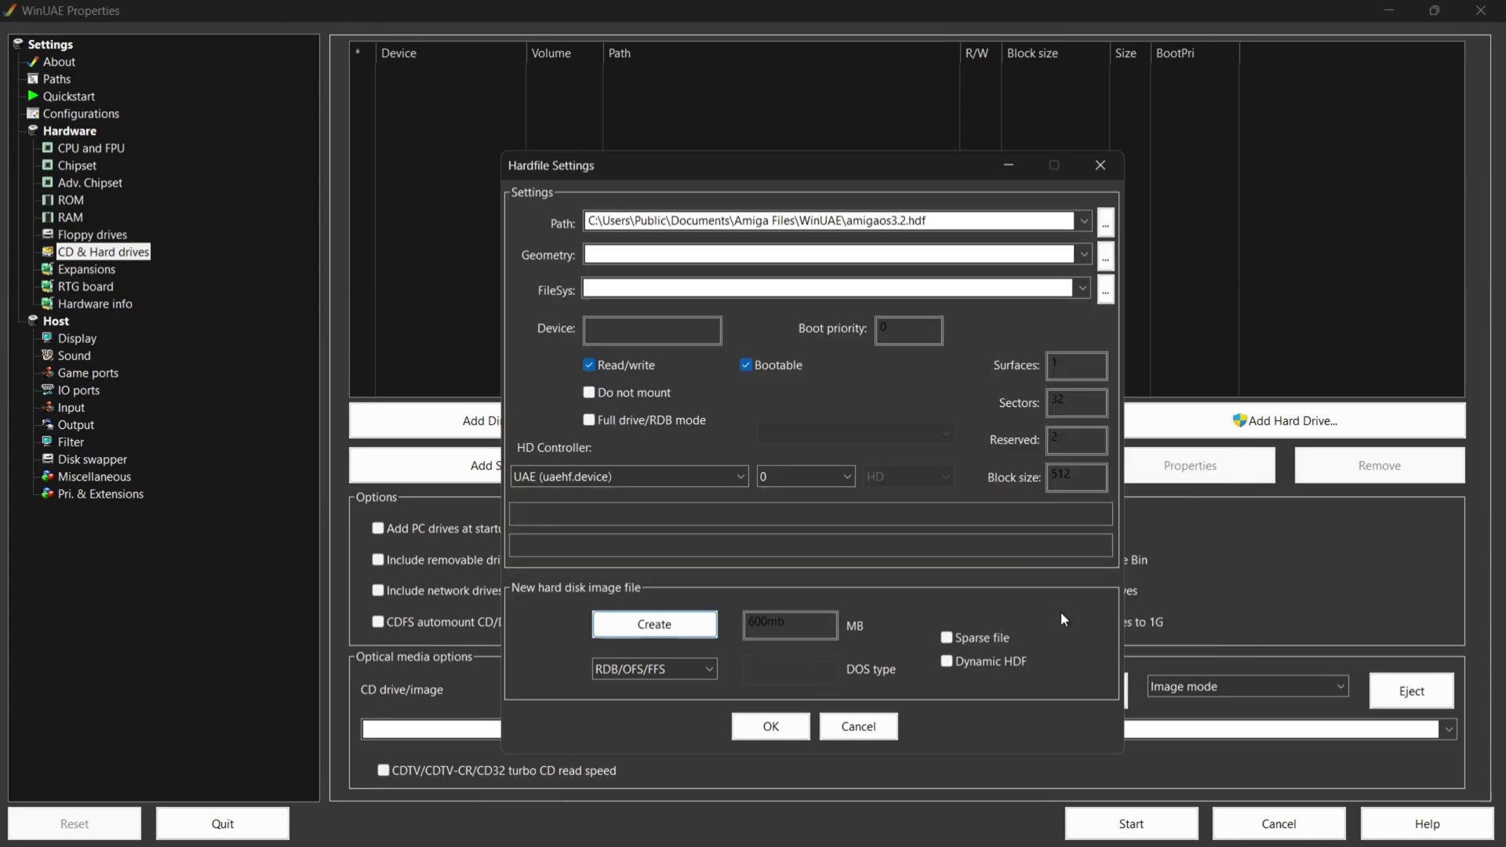
{"action": "left_click", "coordinate": [659, 327]}
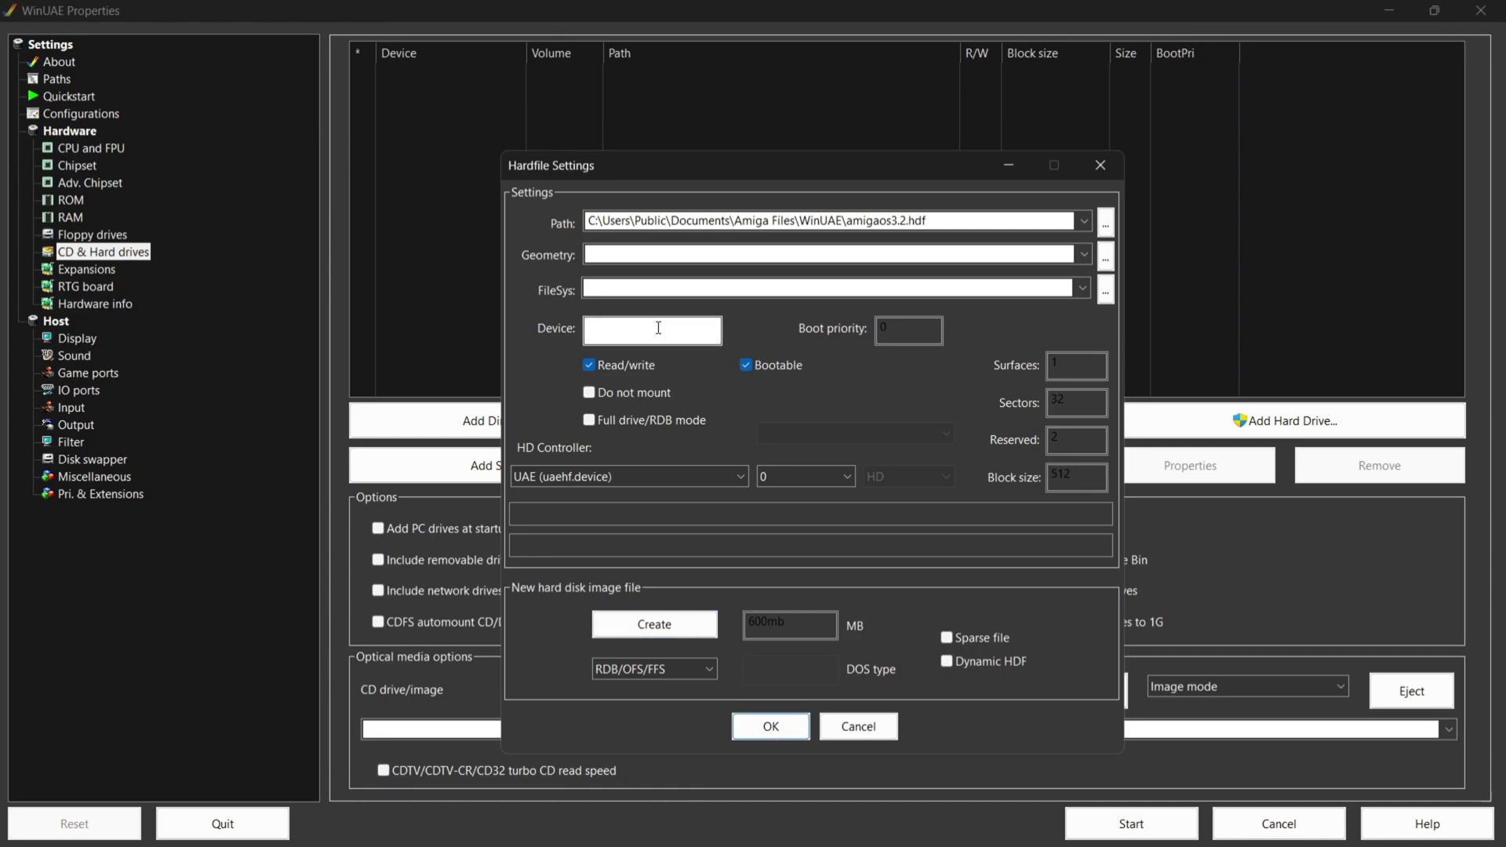
{"action": "type", "text": "DH0"}
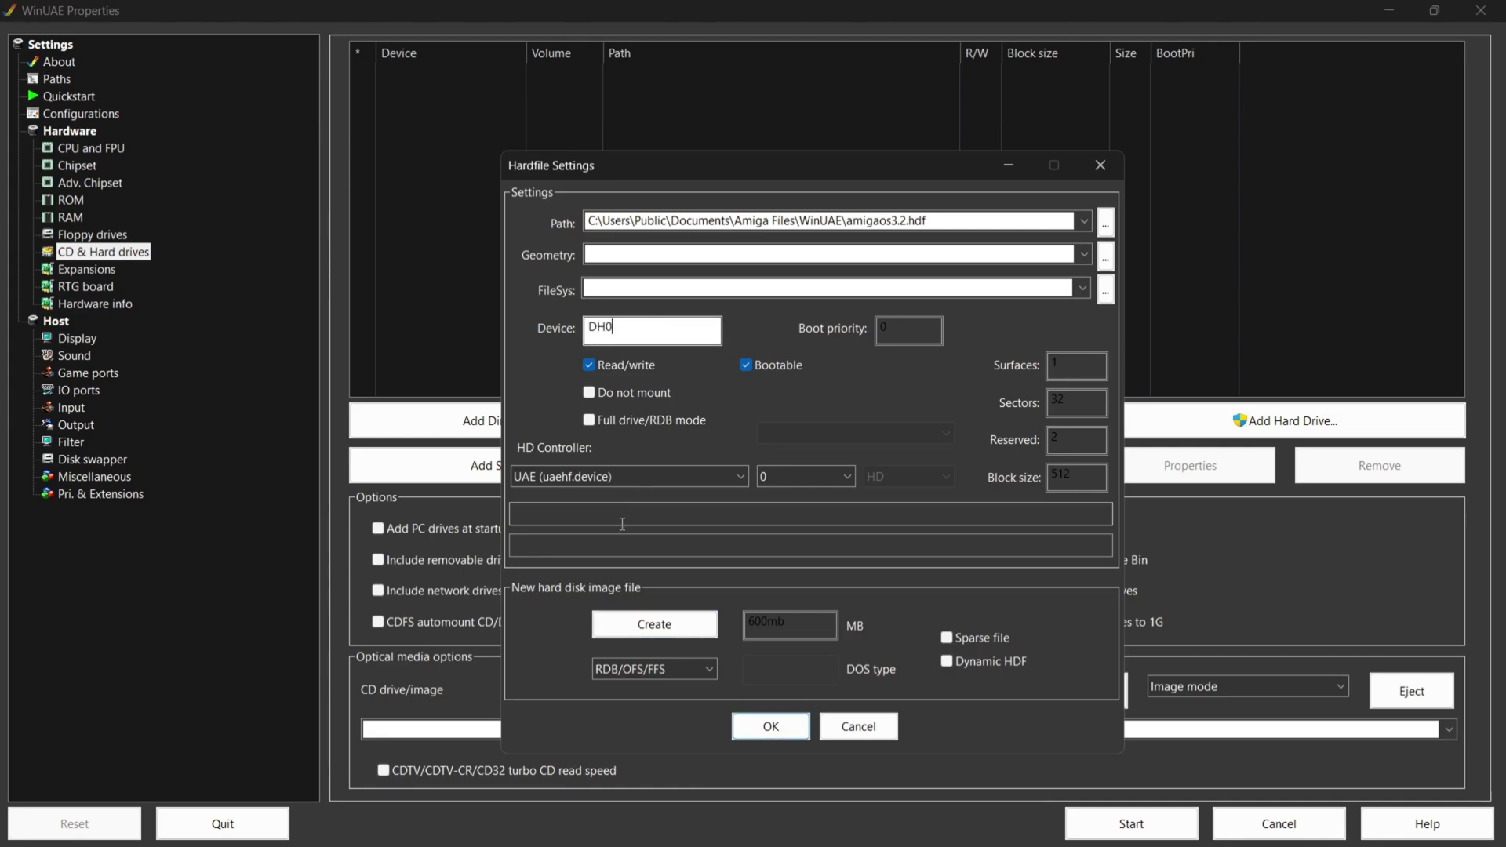
{"action": "left_click", "coordinate": [755, 718]}
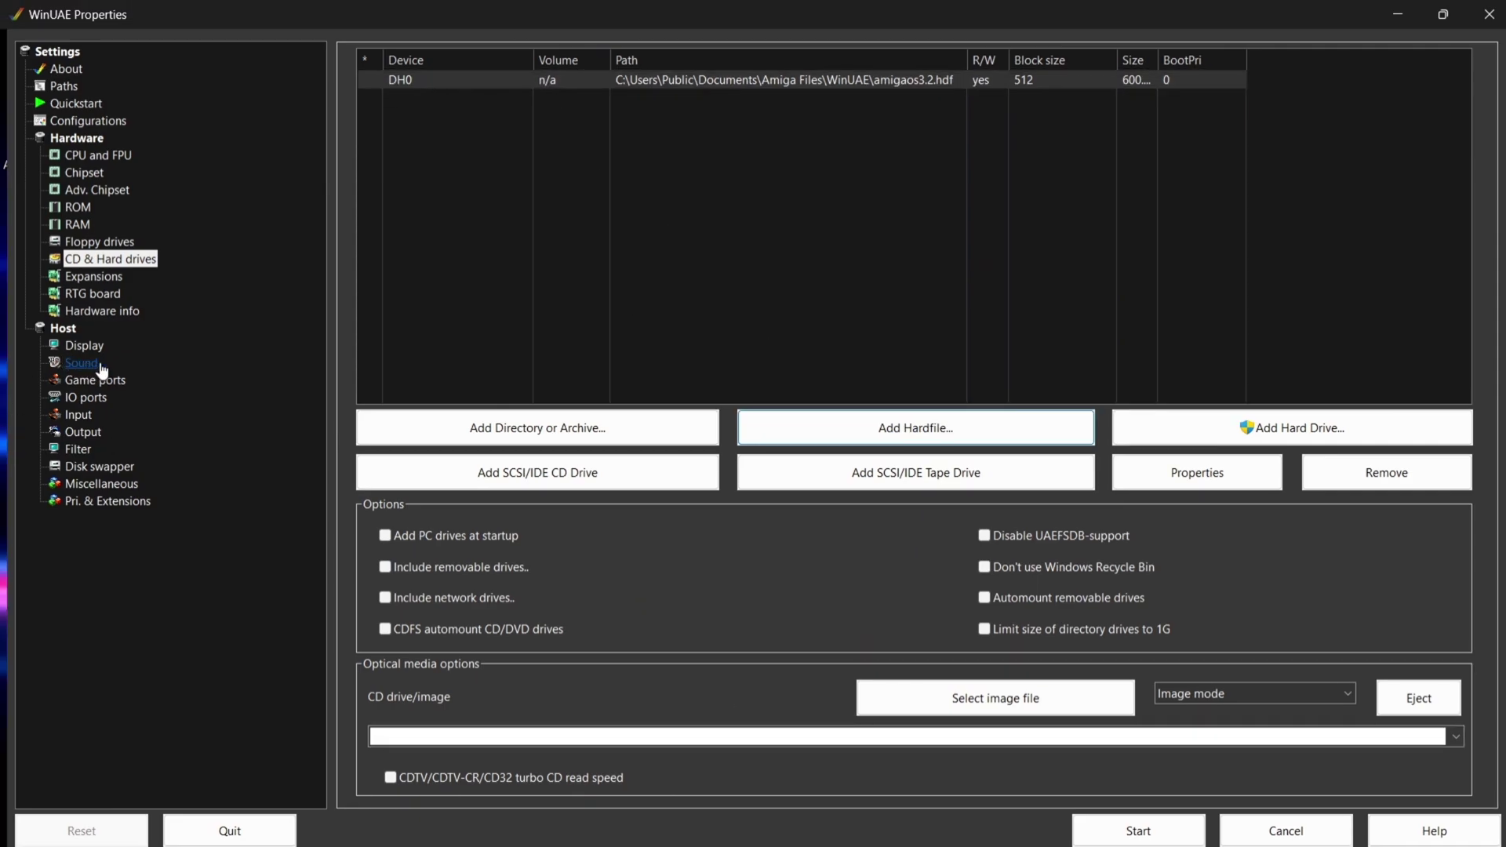
- Inspect the disk images in the desktop ADF folder, then return to WinUAE's Floppy drives page
{"action": "left_click", "coordinate": [118, 244]}
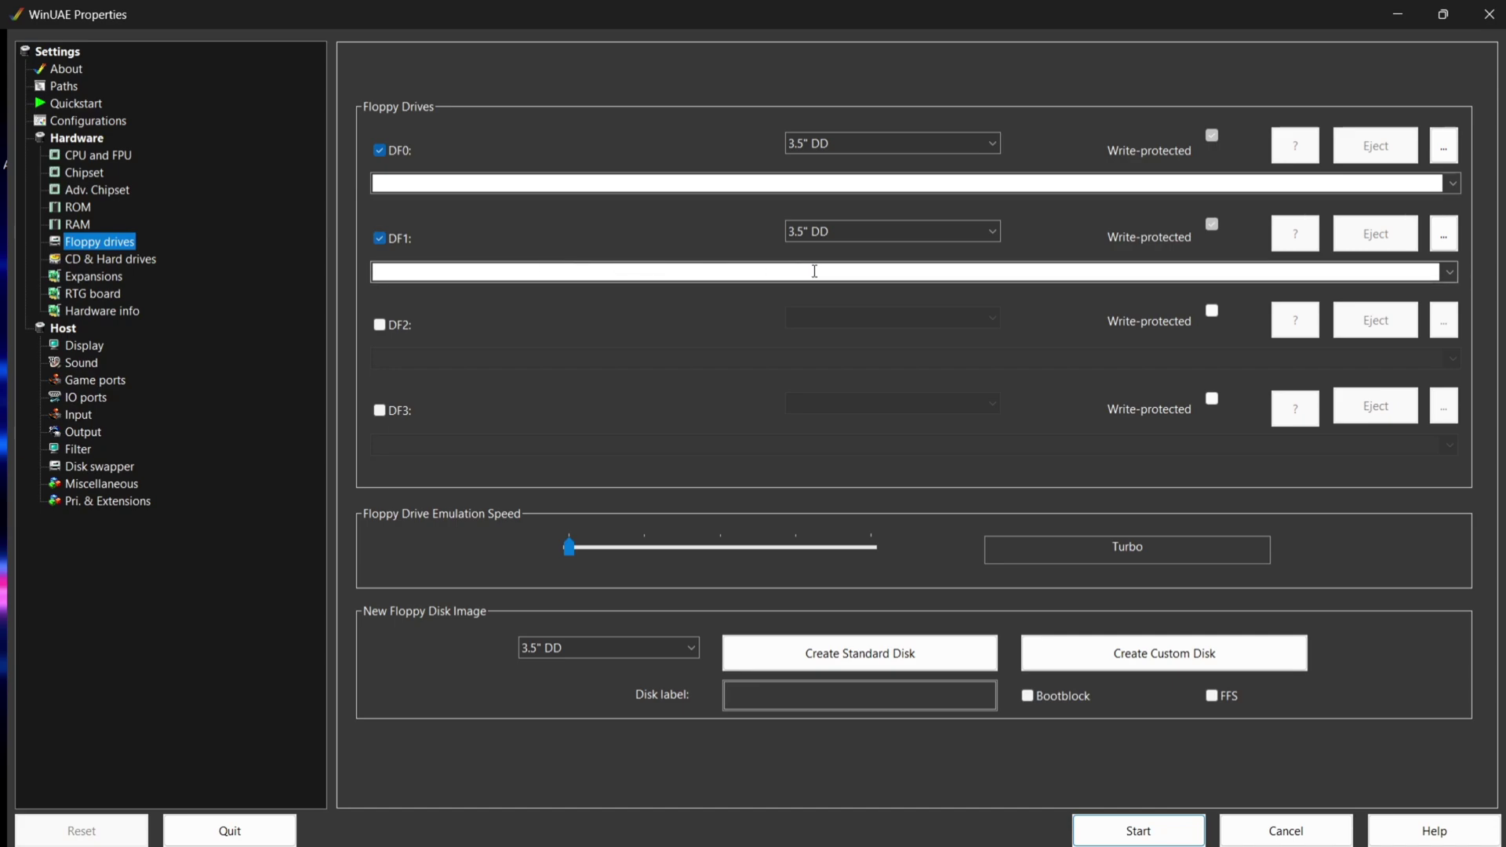
{"action": "left_click", "coordinate": [1398, 14]}
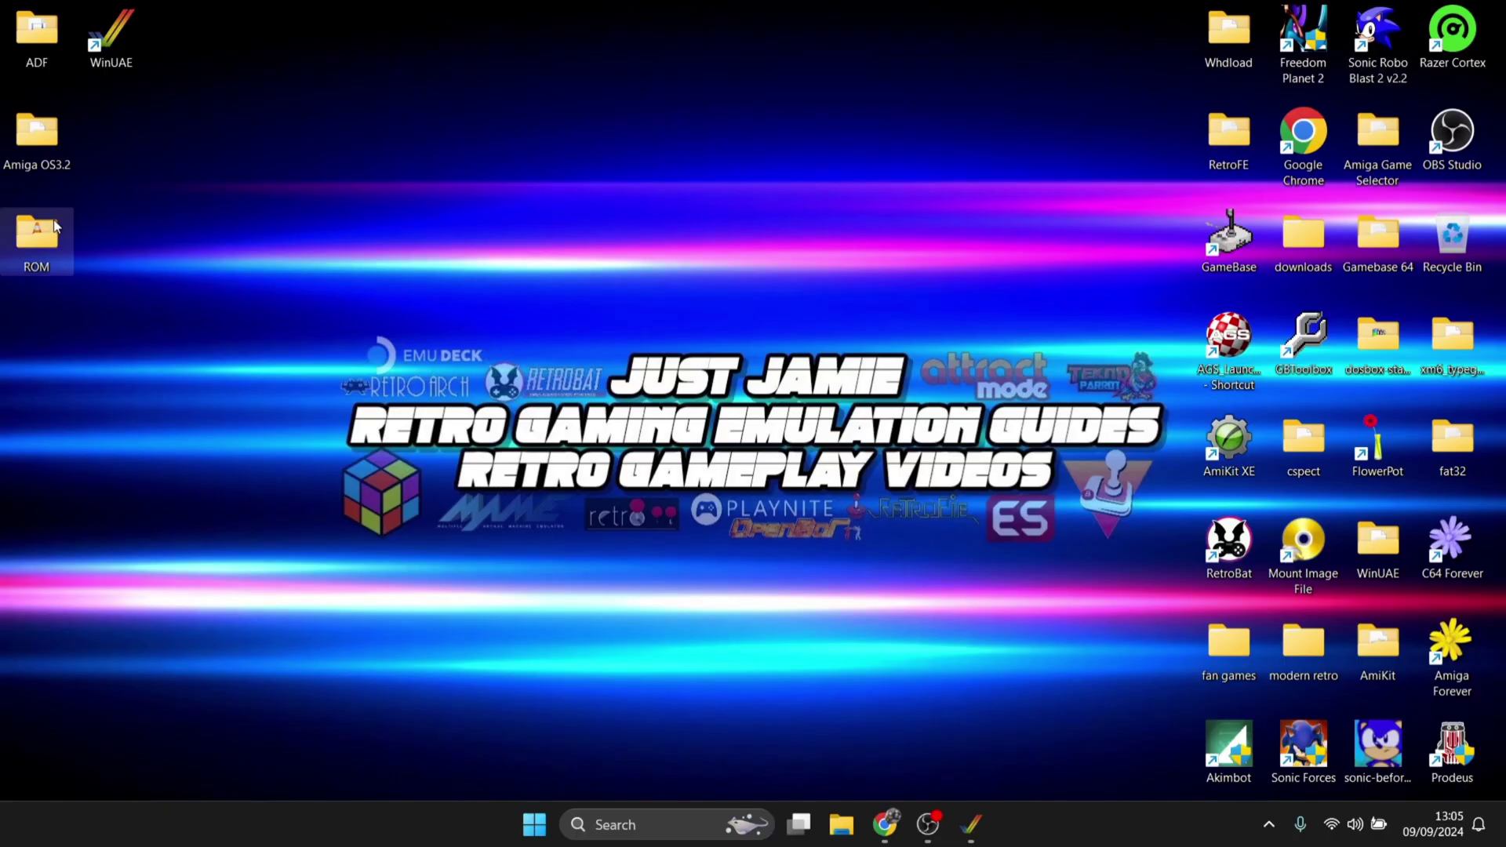
{"action": "double_click", "coordinate": [65, 26]}
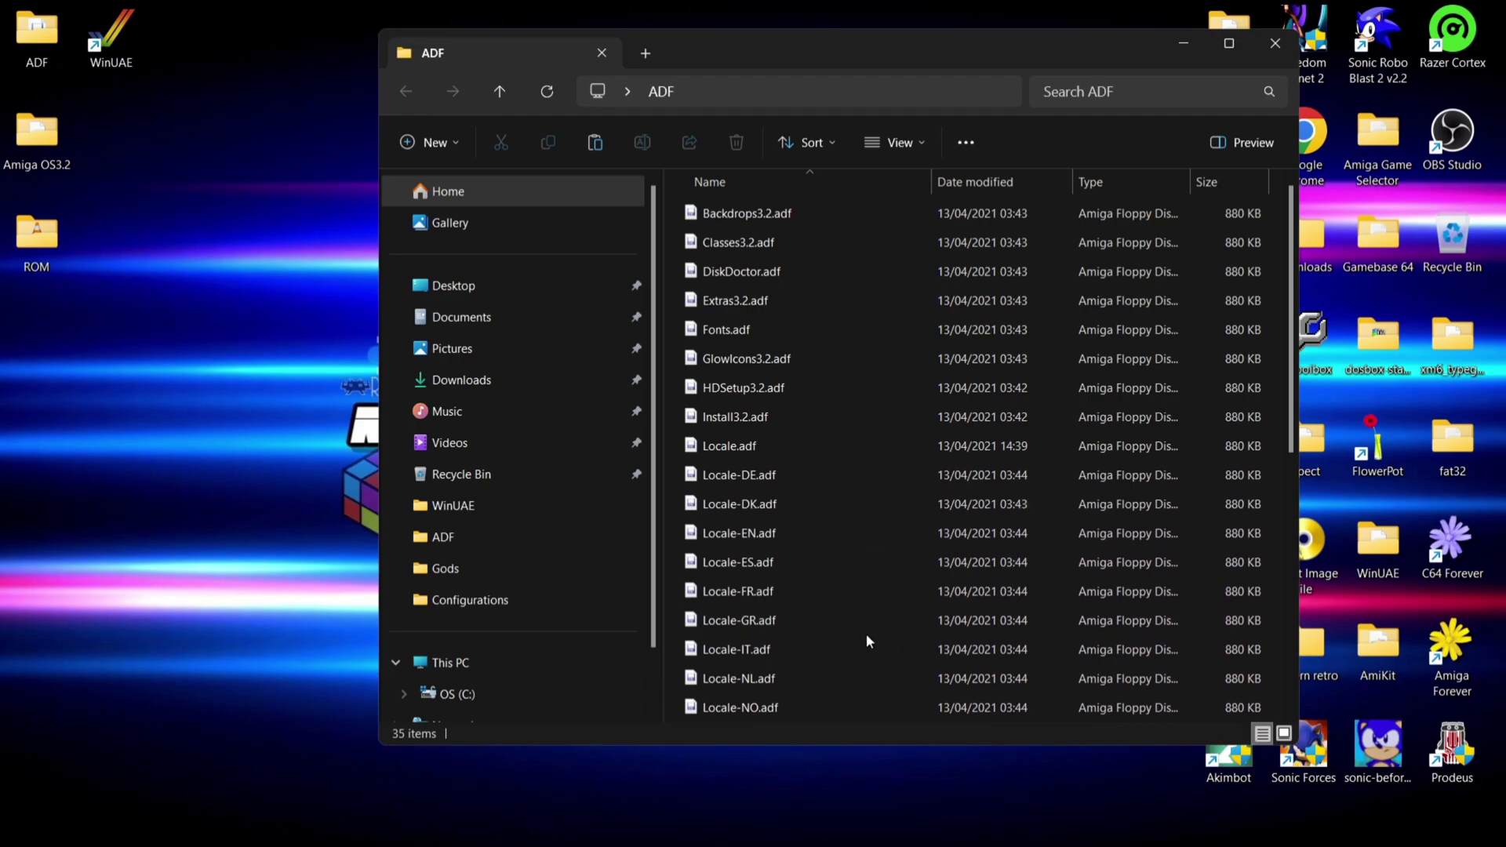
{"action": "left_click", "coordinate": [1275, 43]}
{"action": "left_click", "coordinate": [973, 825]}
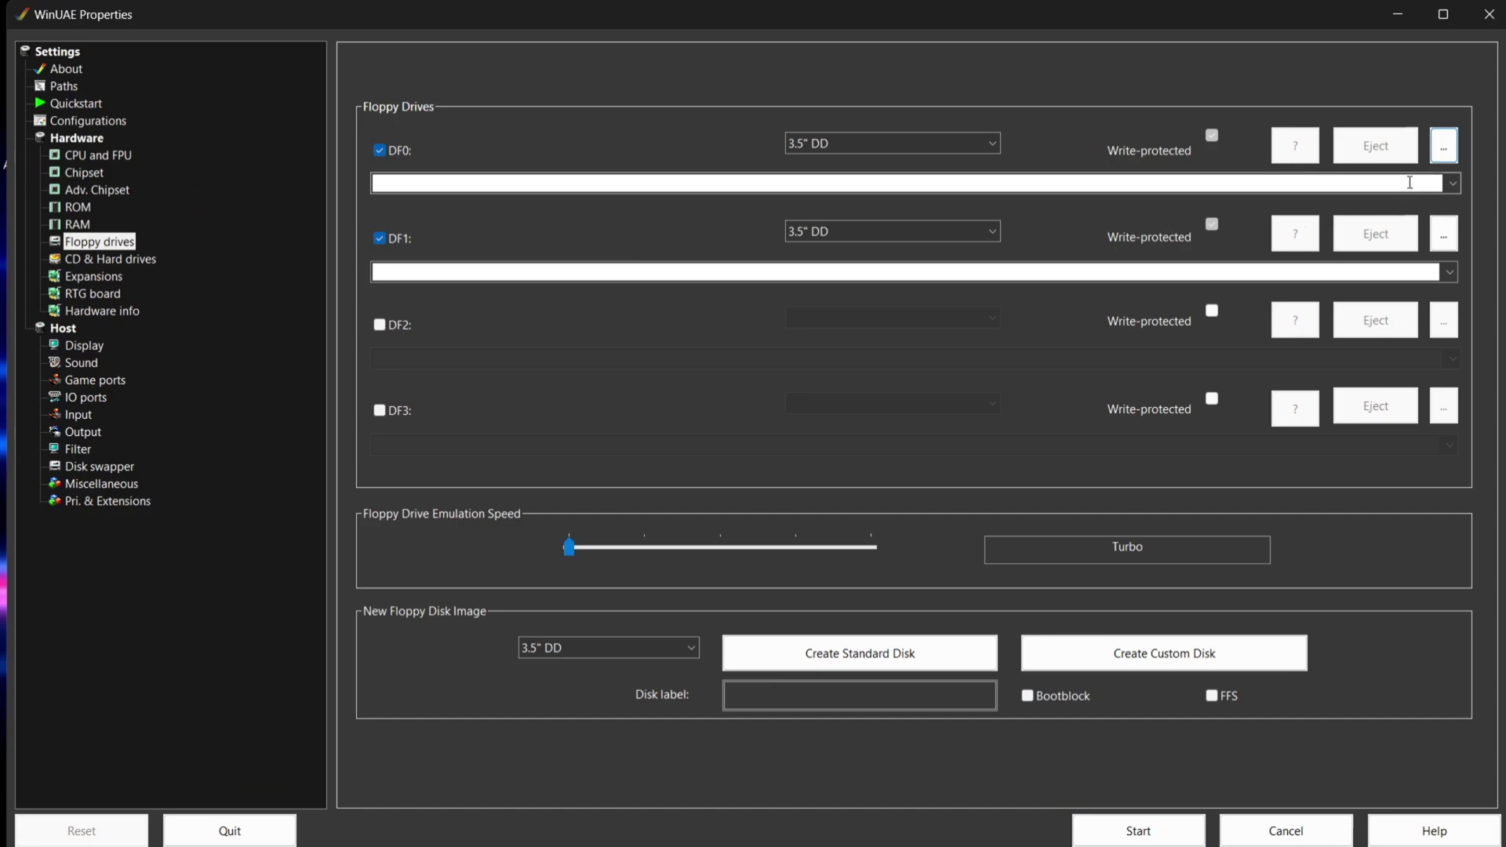
- Insert Install3.2.adf from the ADF folder into floppy drive DF0
{"action": "left_click", "coordinate": [1446, 155]}
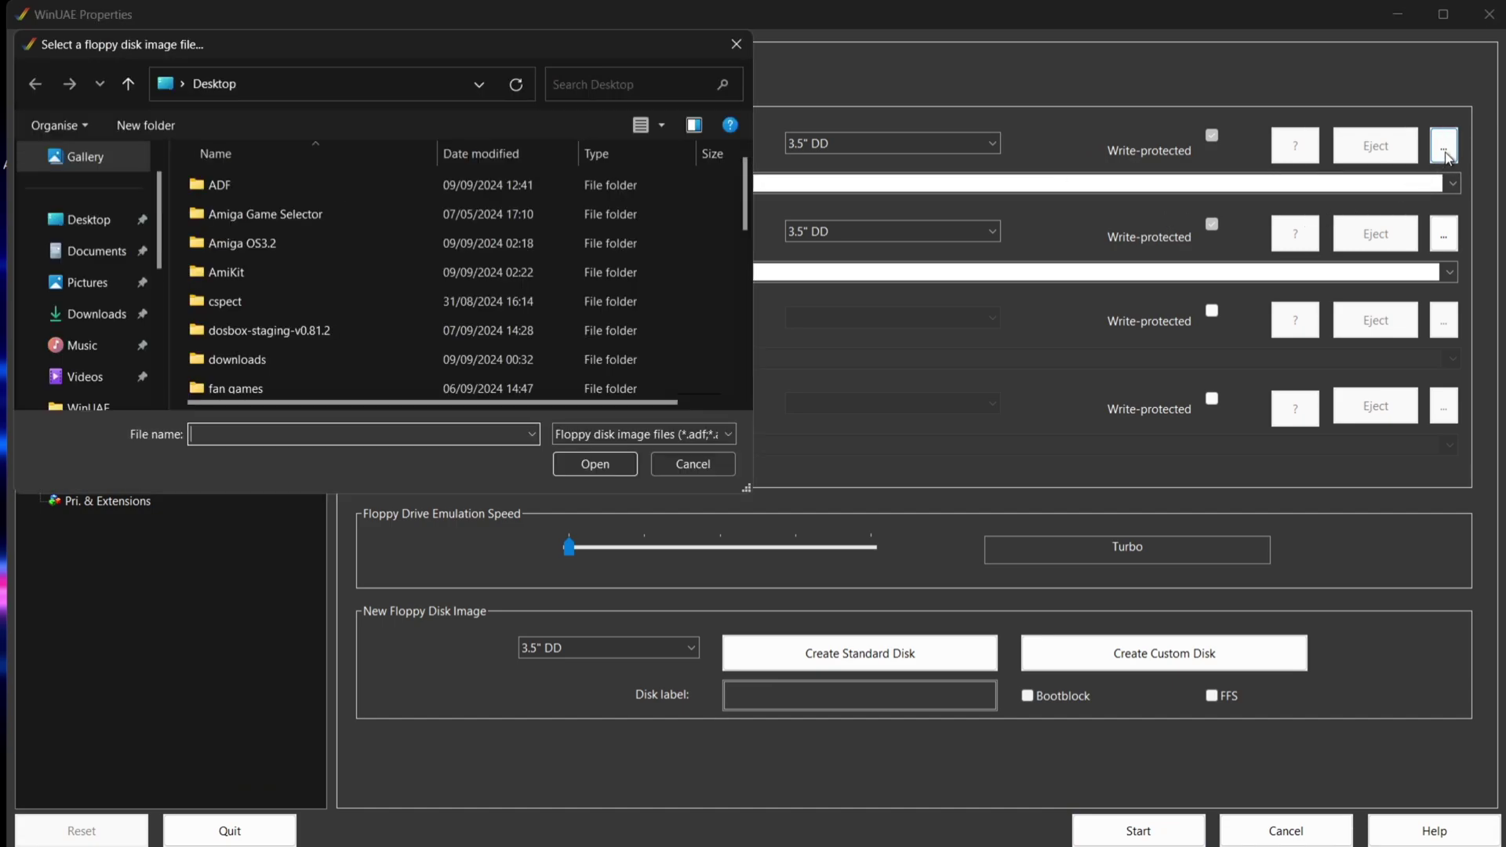
{"action": "double_click", "coordinate": [241, 187]}
{"action": "left_click", "coordinate": [264, 187]}
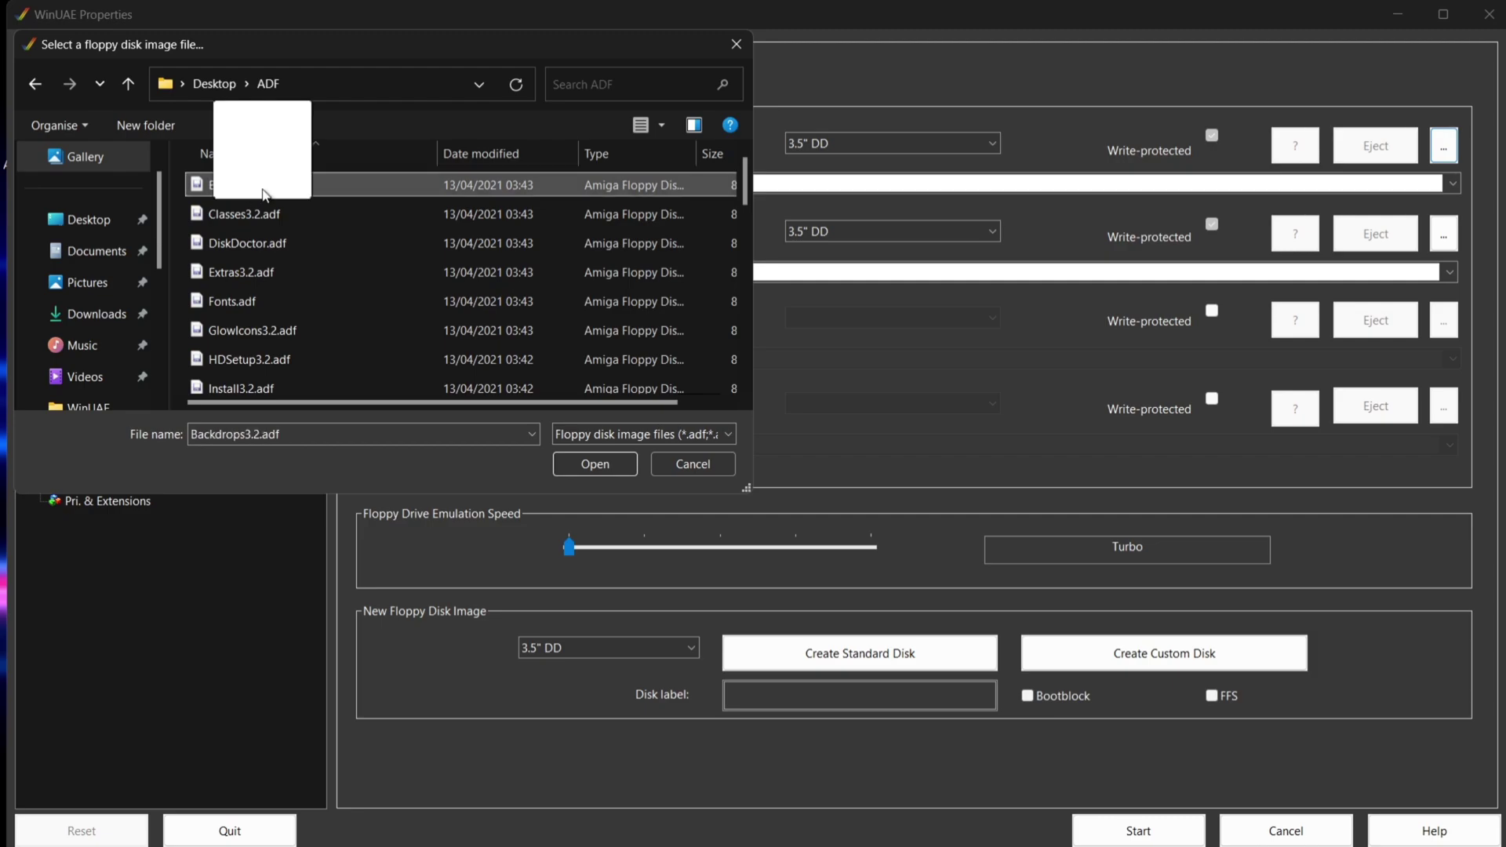
{"action": "double_click", "coordinate": [274, 389]}
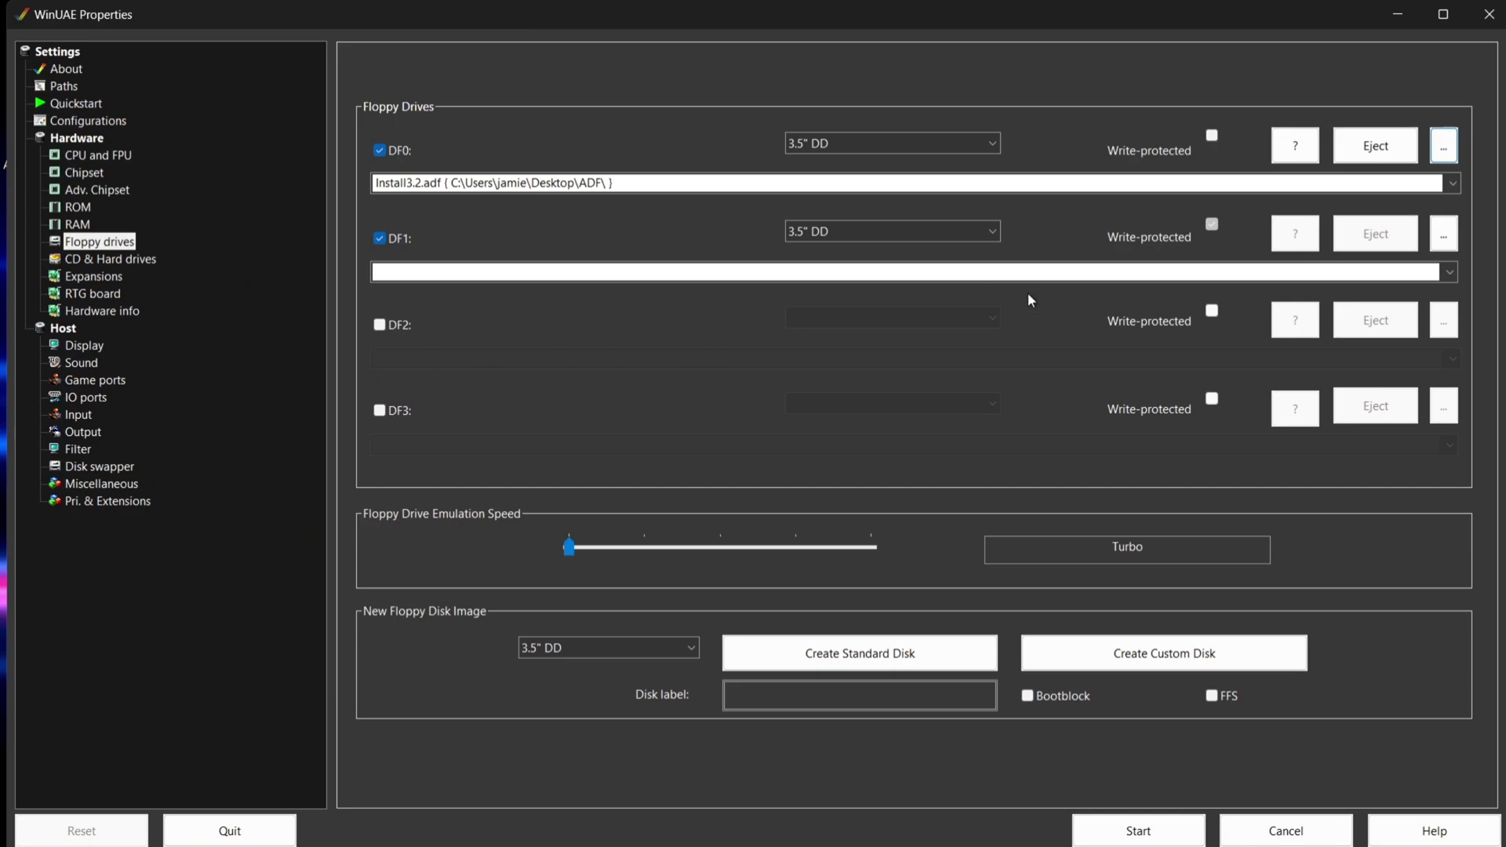
- Insert Locale.adf into drive DF1 and show the saved Configurations page
{"action": "left_click", "coordinate": [1445, 235]}
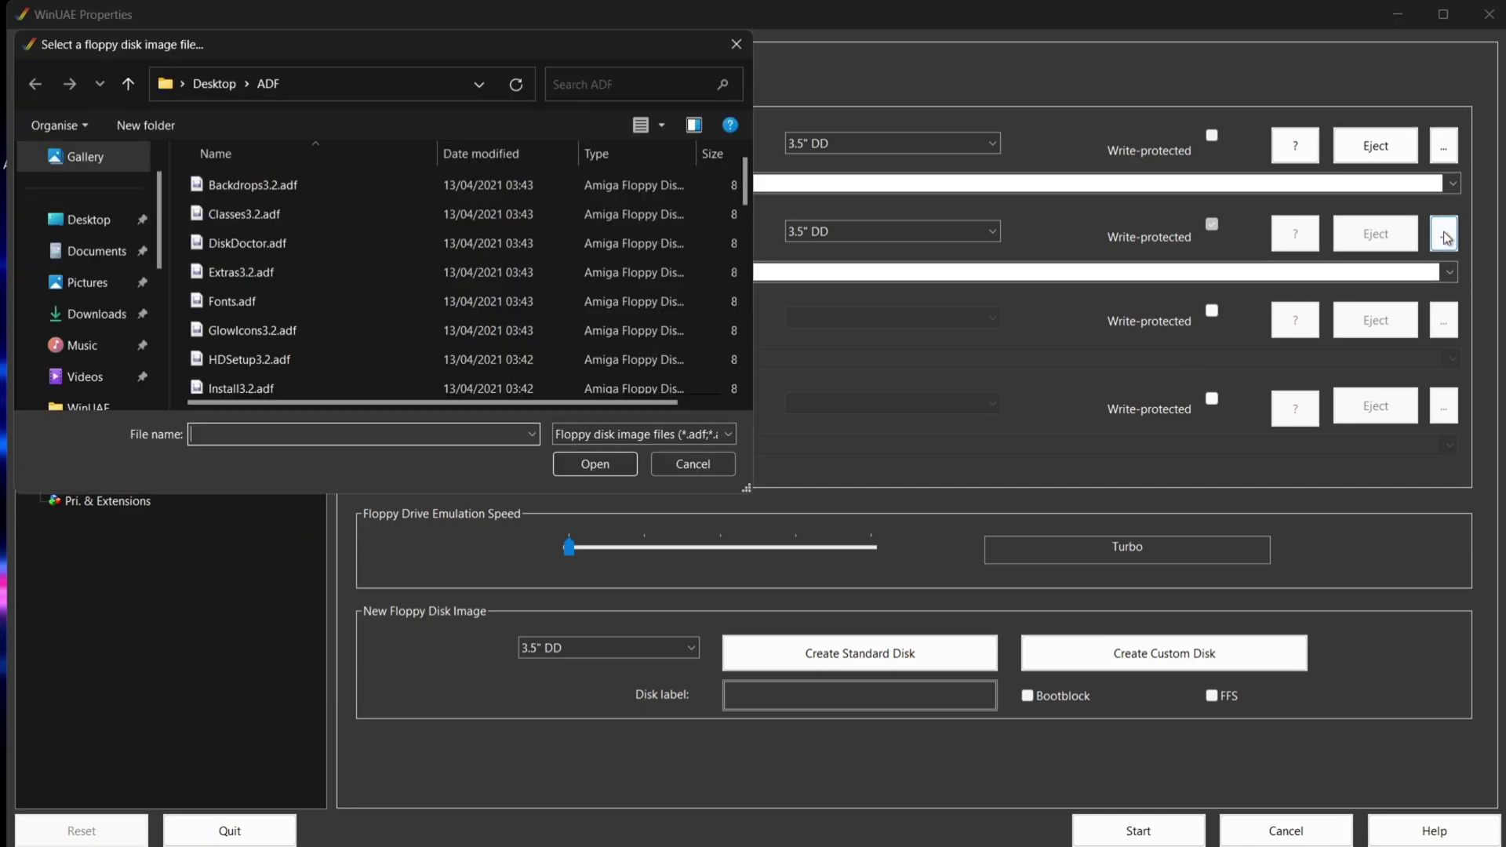
{"action": "left_click_drag", "start_coordinate": [745, 177], "coordinate": [744, 208]}
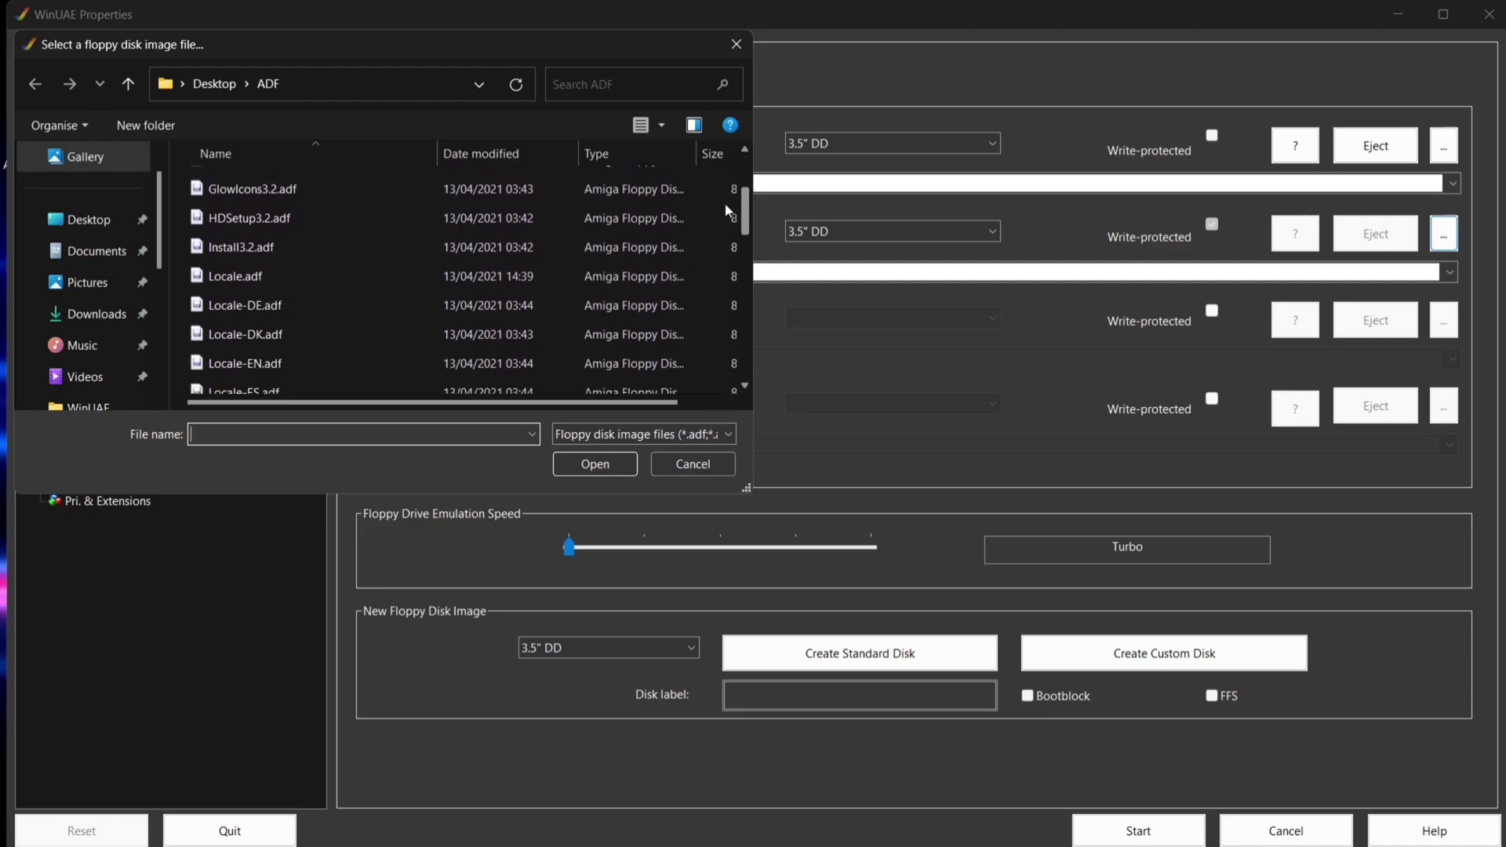
{"action": "double_click", "coordinate": [392, 276]}
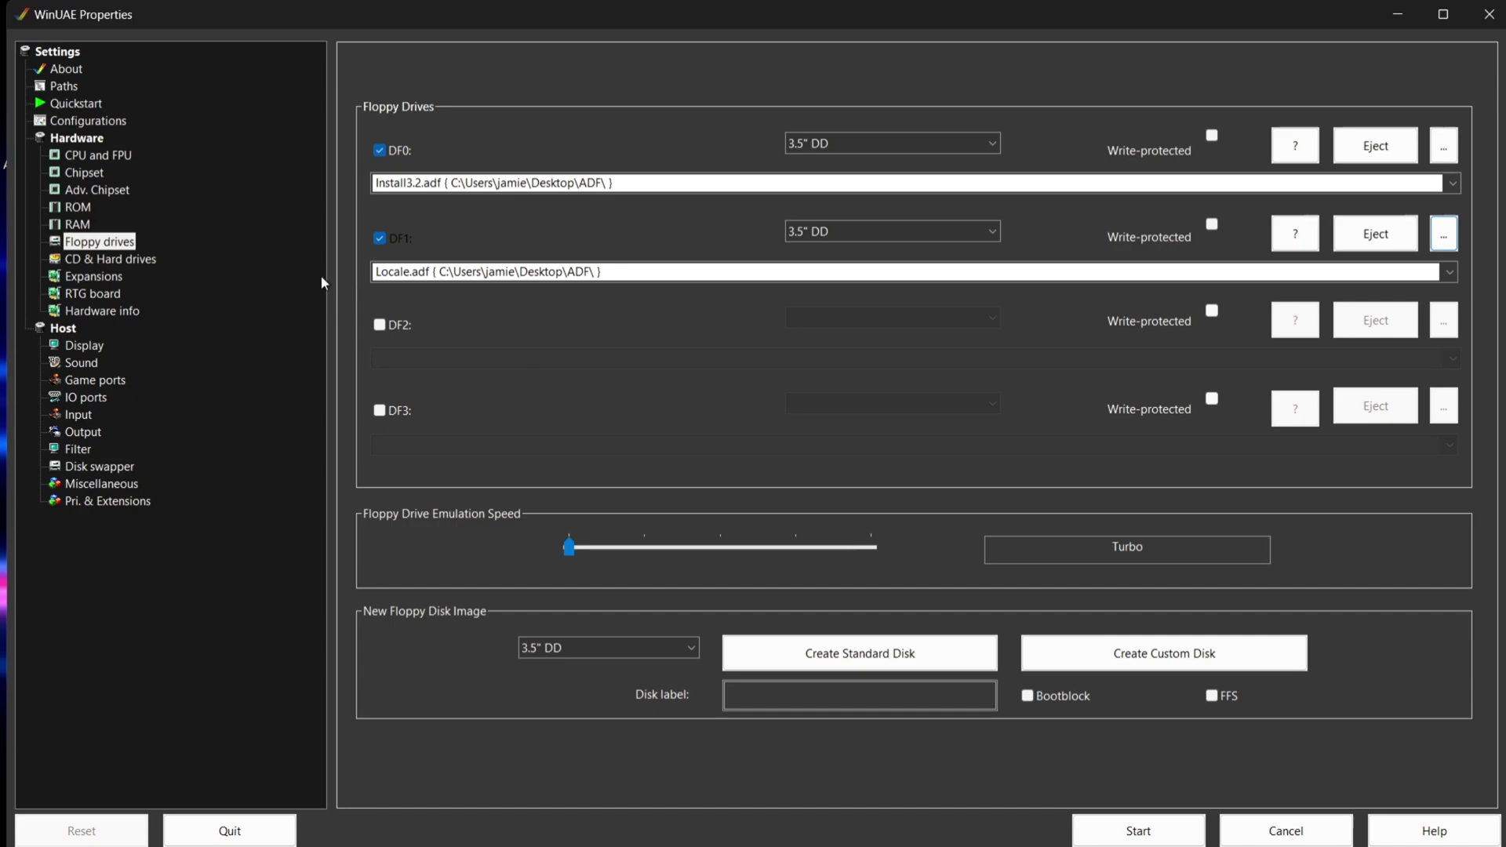
{"action": "left_click", "coordinate": [90, 121]}
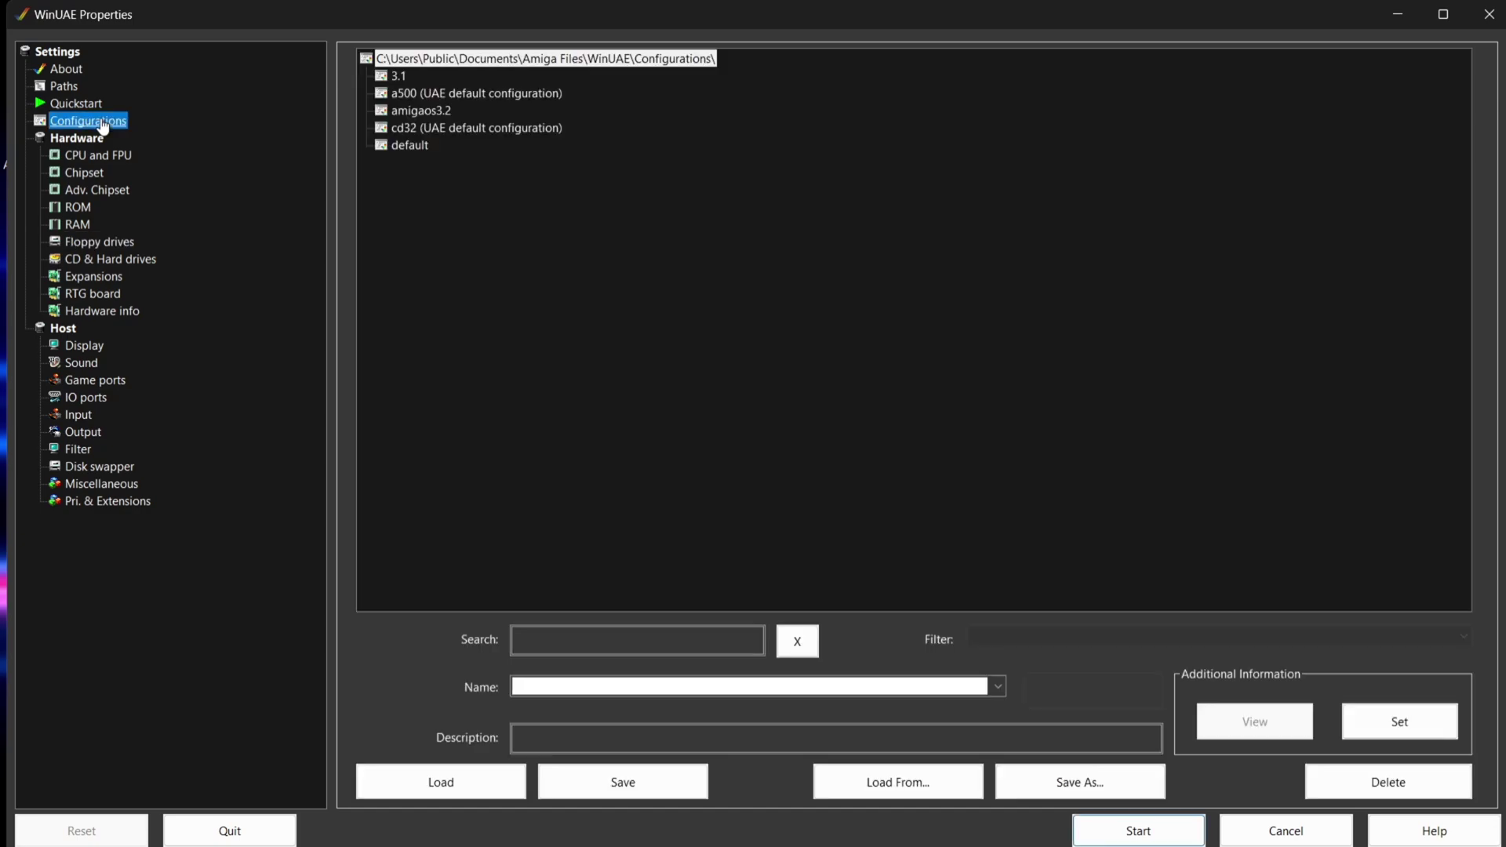
- Save the current setup over the amigaos3.2 configuration and boot the emulated Amiga
{"action": "left_click", "coordinate": [448, 119]}
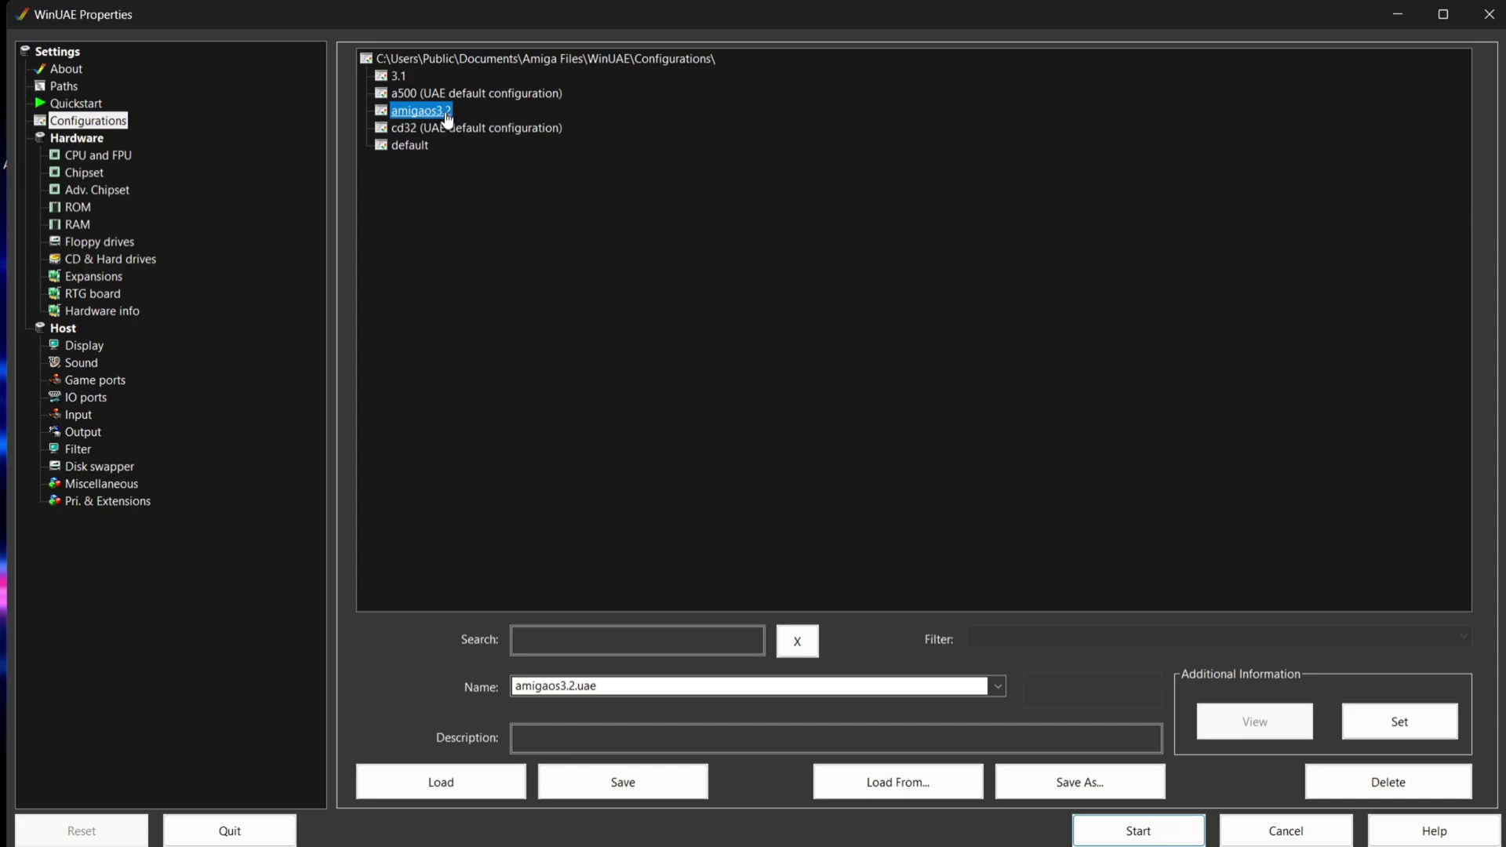
{"action": "left_click", "coordinate": [623, 781]}
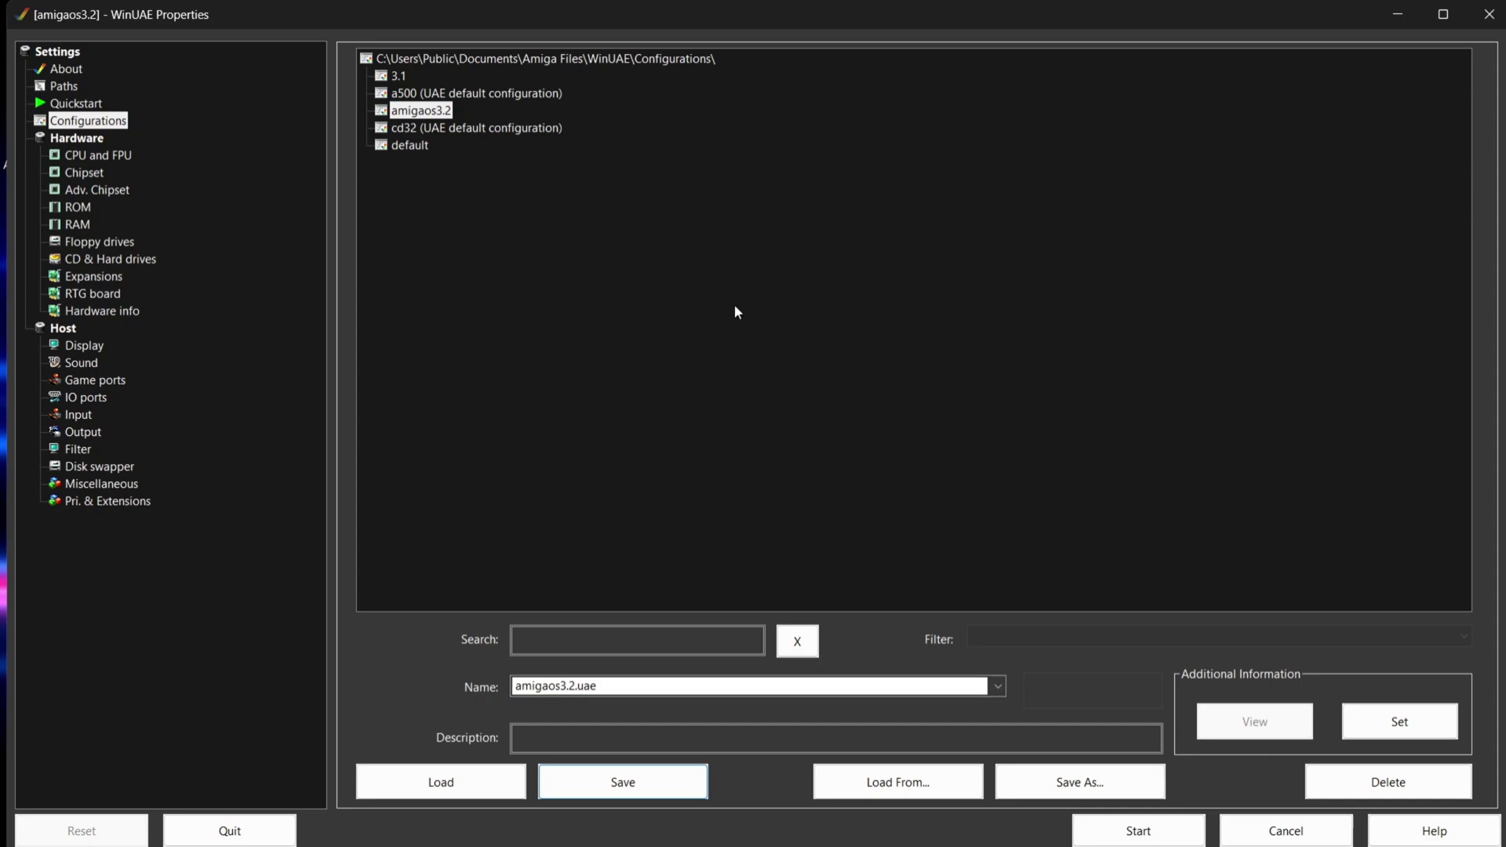
{"action": "left_click", "coordinate": [1110, 823]}
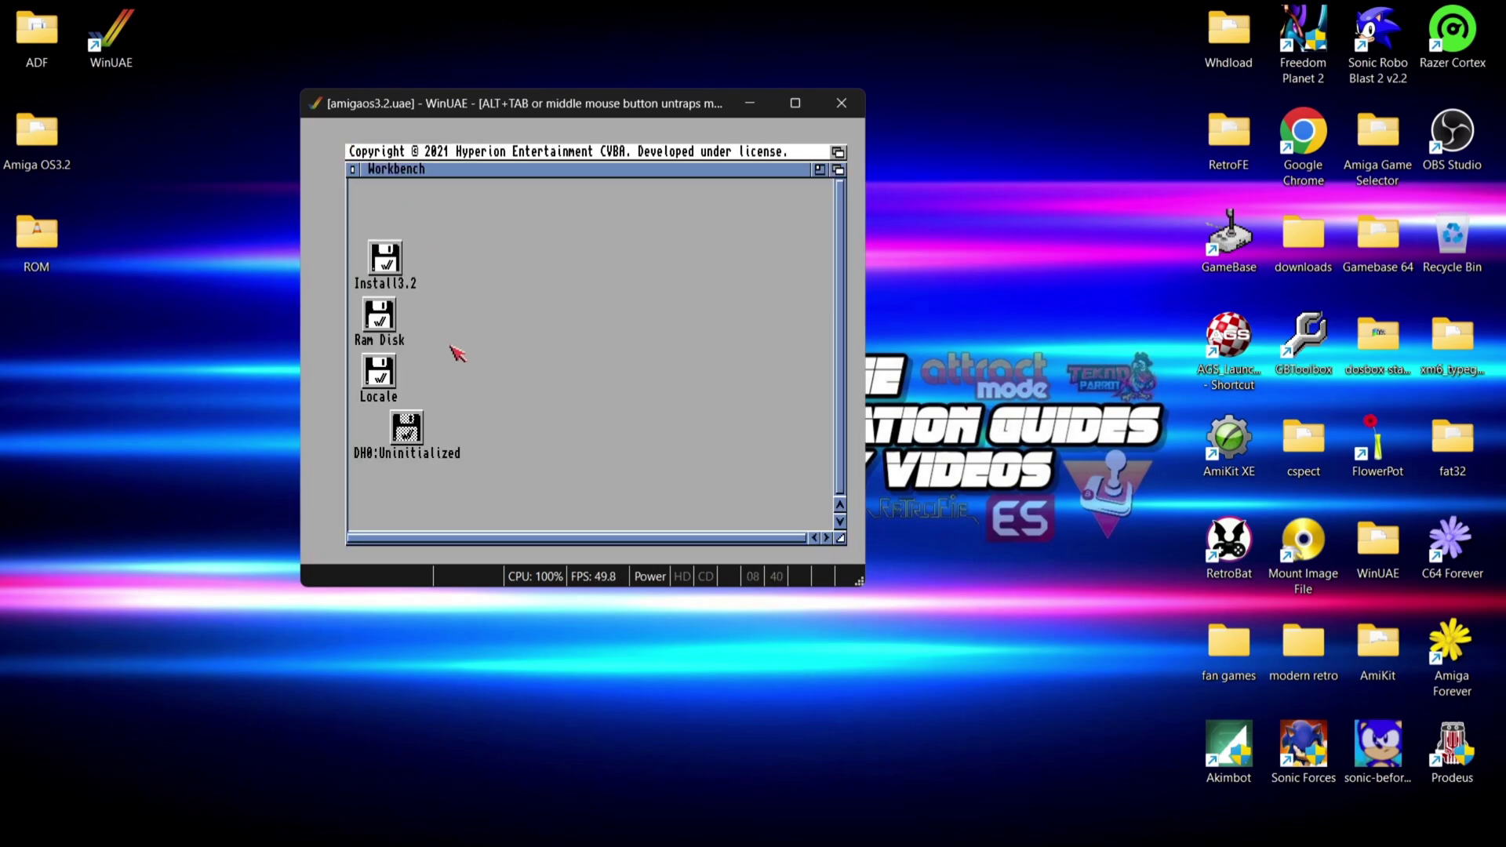
- Select the DH0:Uninitialized icon and bring up the Workbench Icons menu for Format disk
{"action": "left_click", "coordinate": [424, 453]}
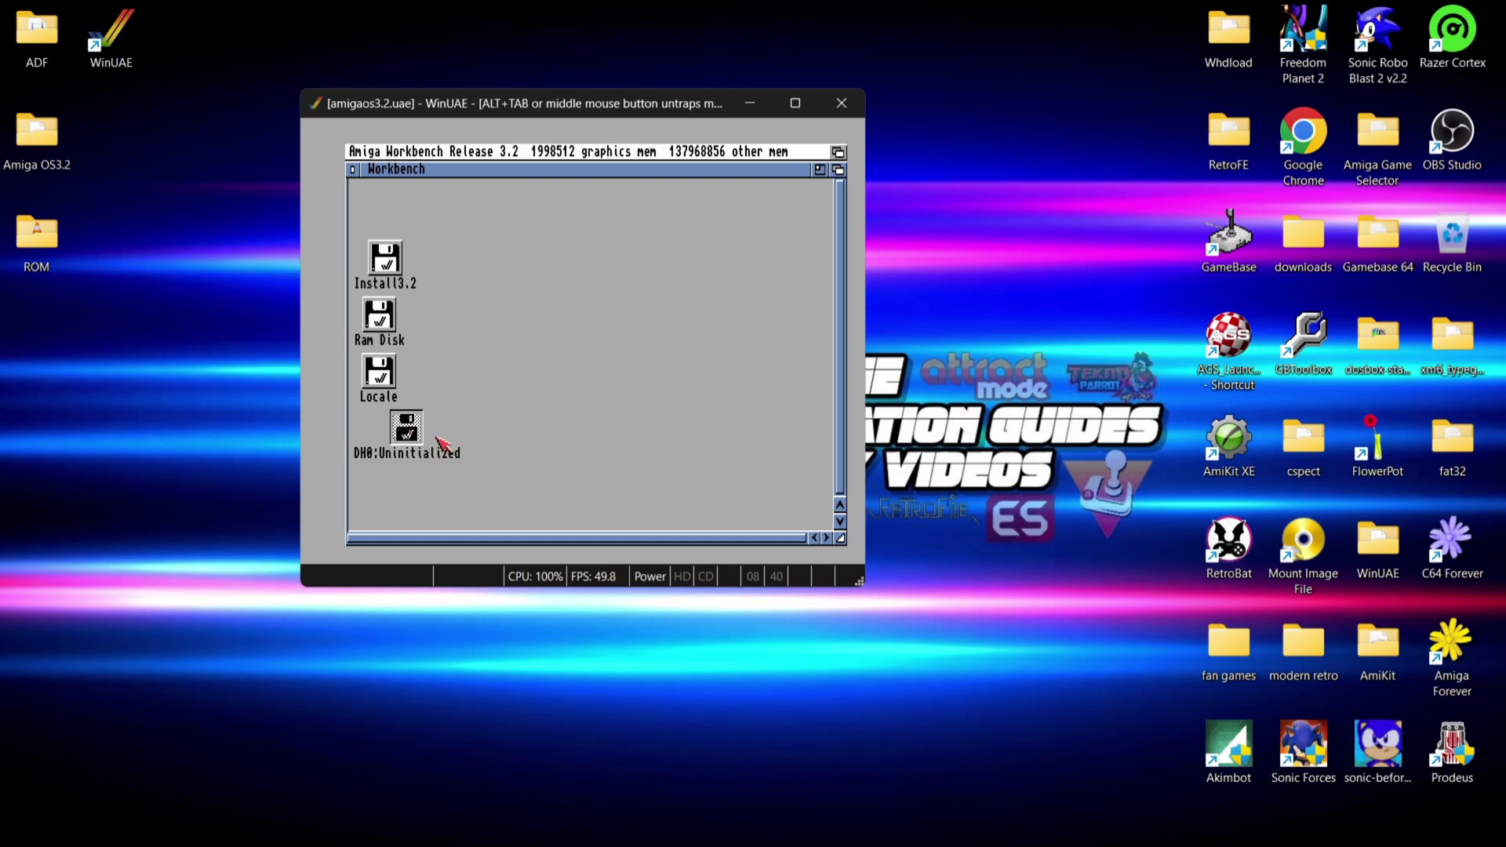
{"action": "right_click", "coordinate": [533, 169]}
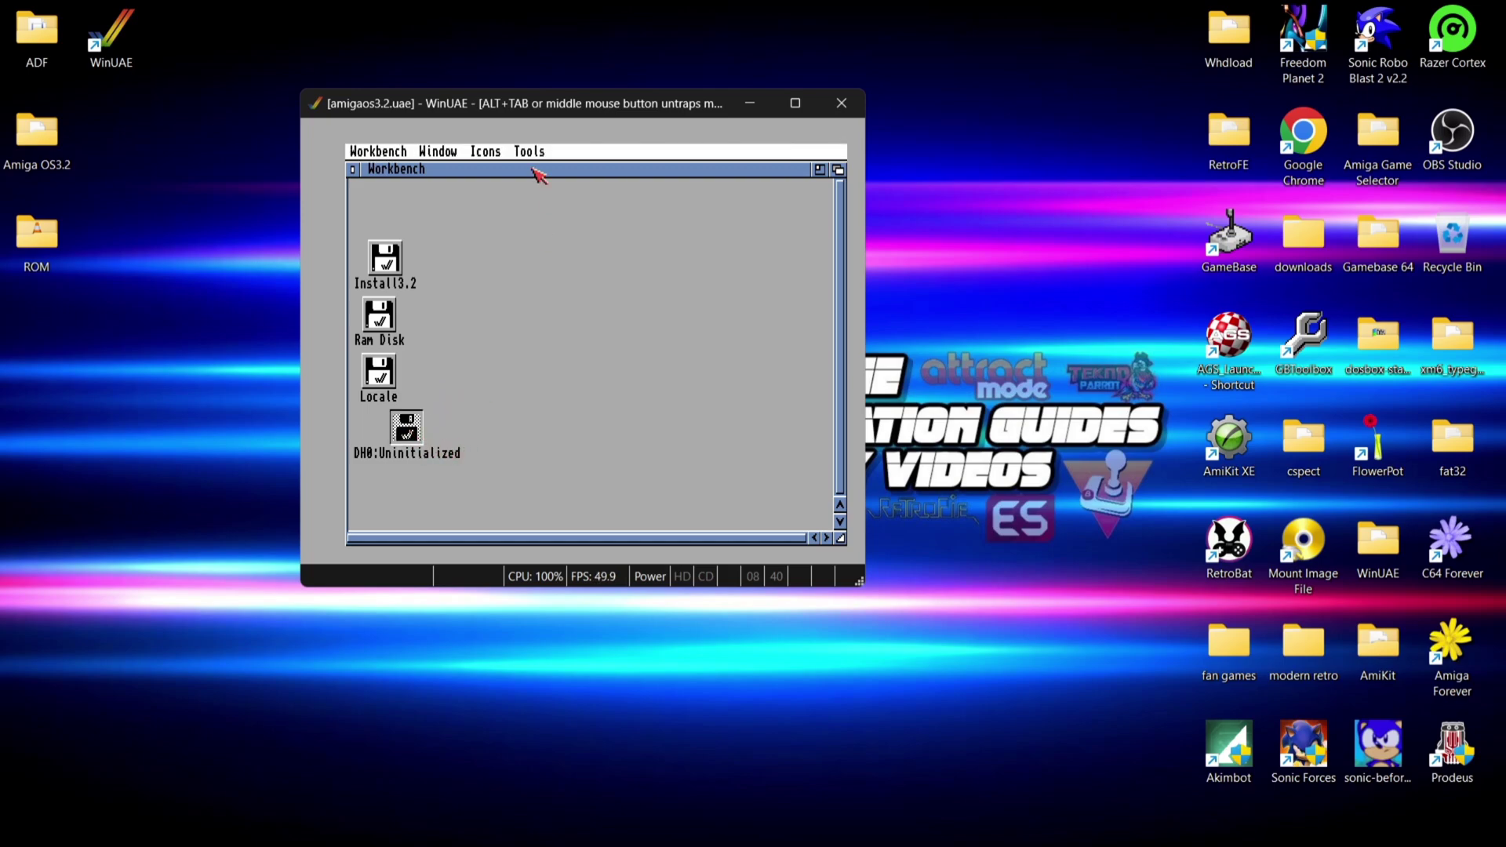
{"action": "mouse_move", "coordinate": [486, 152]}
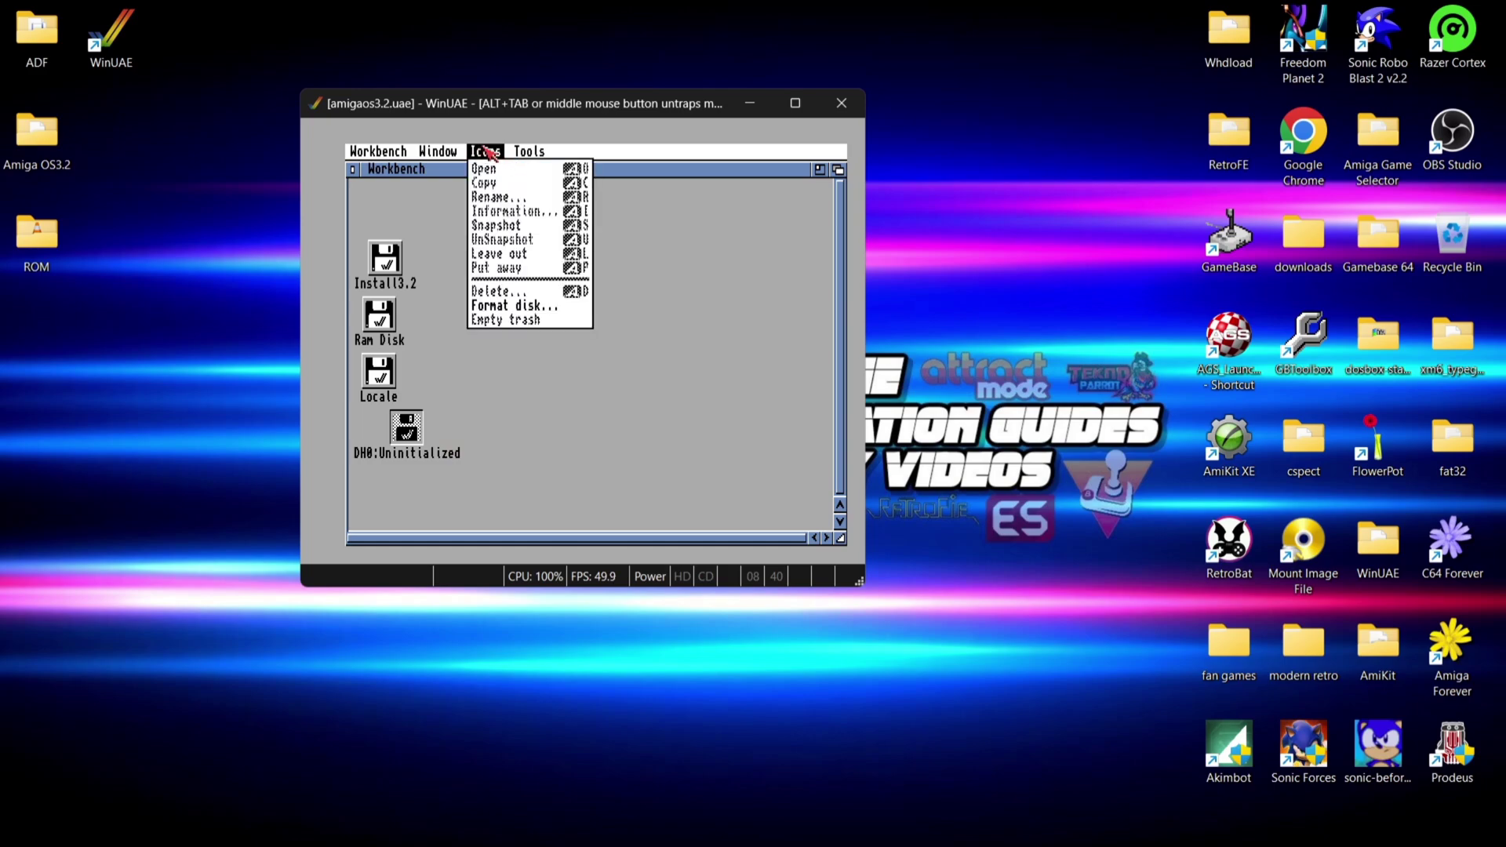
- Quick-format DH0 as 'system' with Fast File System and Long File Names, confirming twice
{"action": "right_click", "coordinate": [491, 307]}
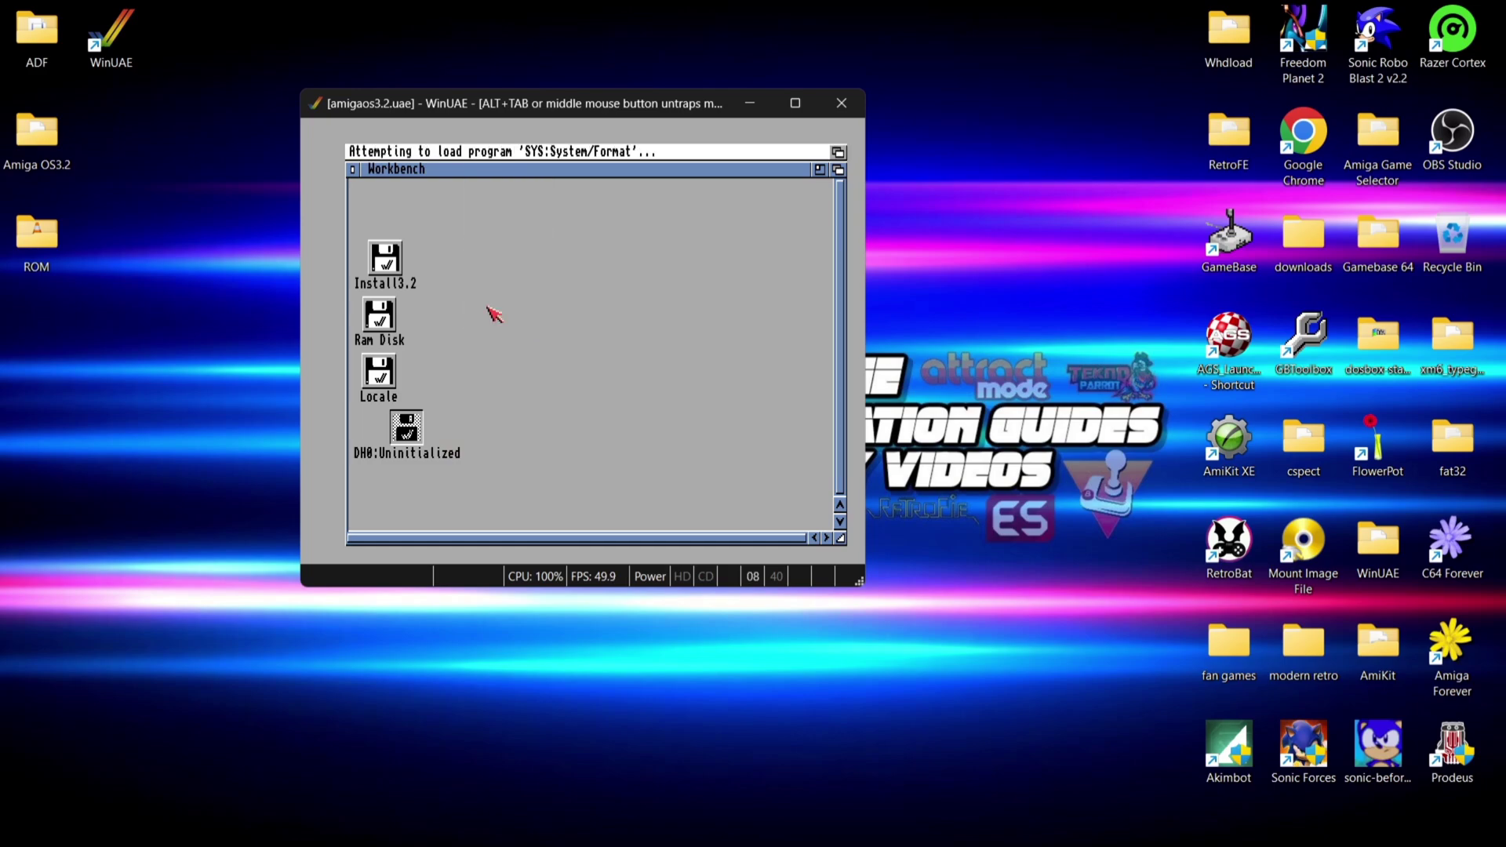
{"action": "left_click", "coordinate": [540, 378]}
{"action": "key", "text": "BackSpace"}
{"action": "key", "text": "BackSpace"}
{"action": "key", "text": "BackSpace"}
{"action": "key", "text": "BackSpace"}
{"action": "key", "text": "BackSpace"}
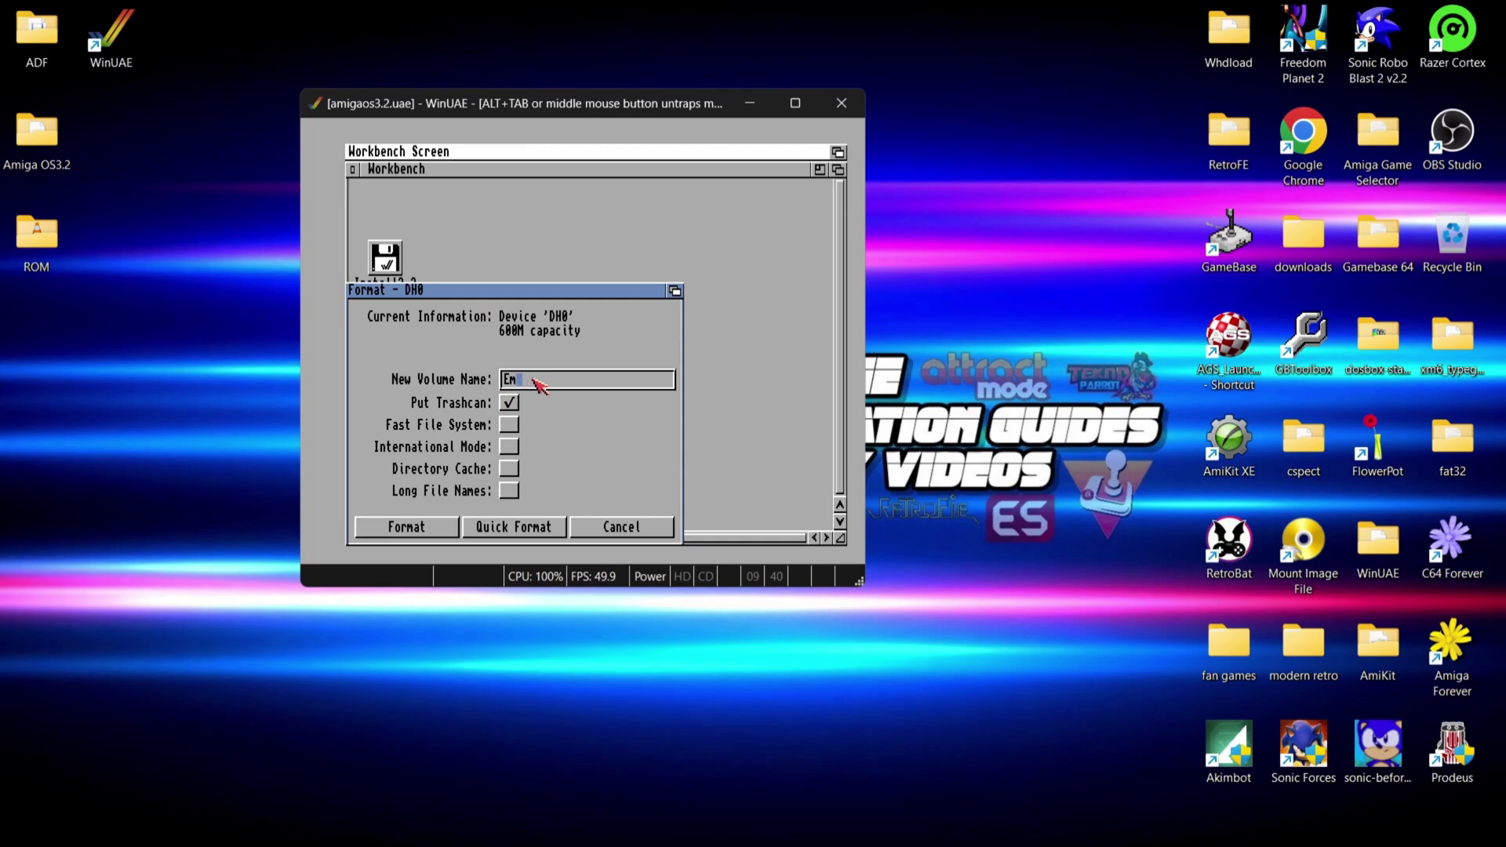
{"action": "type", "text": "system"}
{"action": "left_click", "coordinate": [509, 425]}
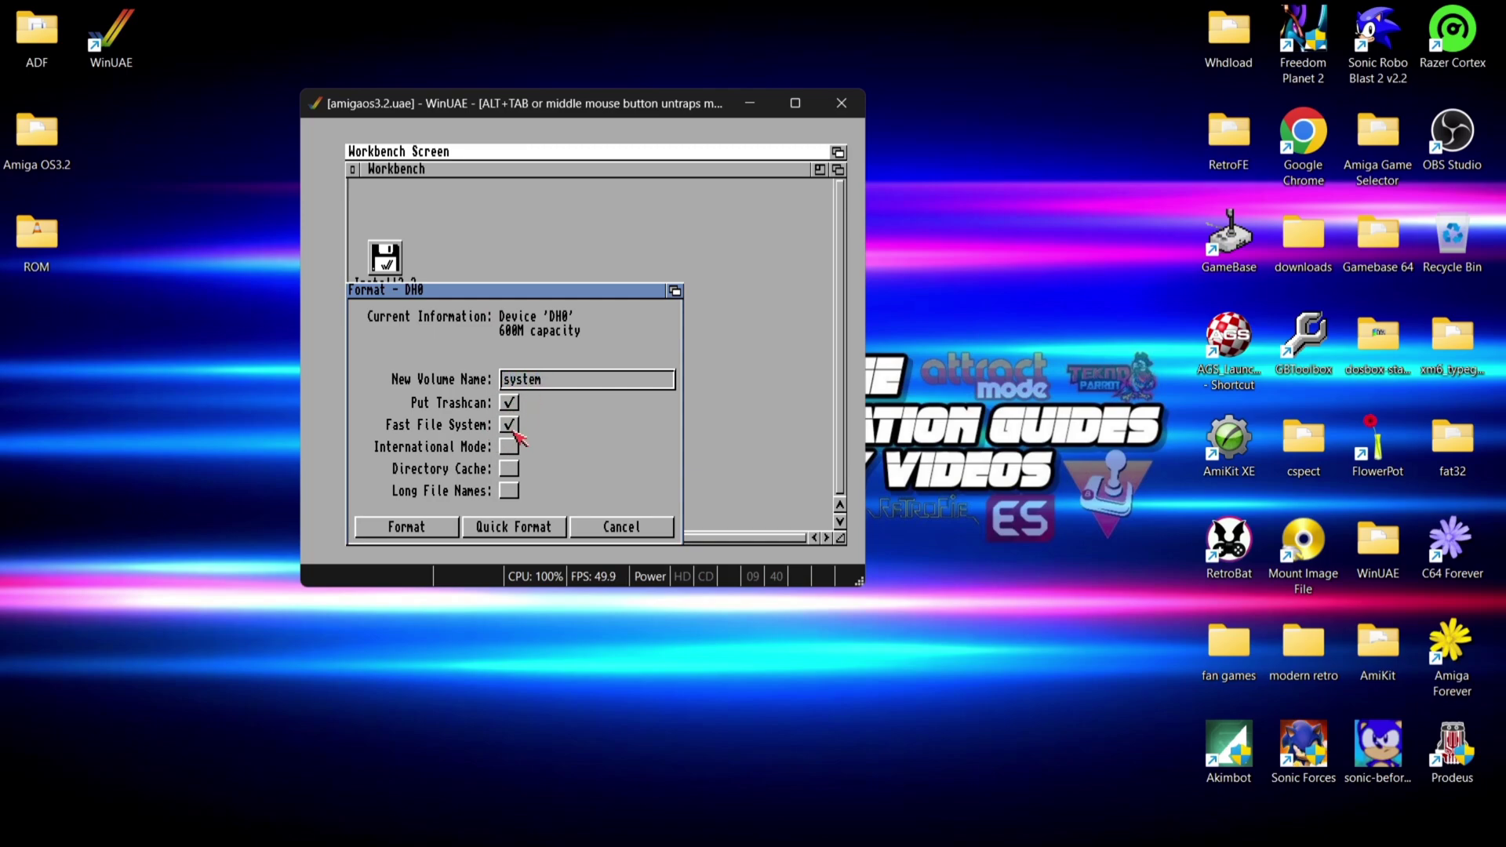
{"action": "left_click", "coordinate": [510, 492]}
{"action": "left_click", "coordinate": [526, 532]}
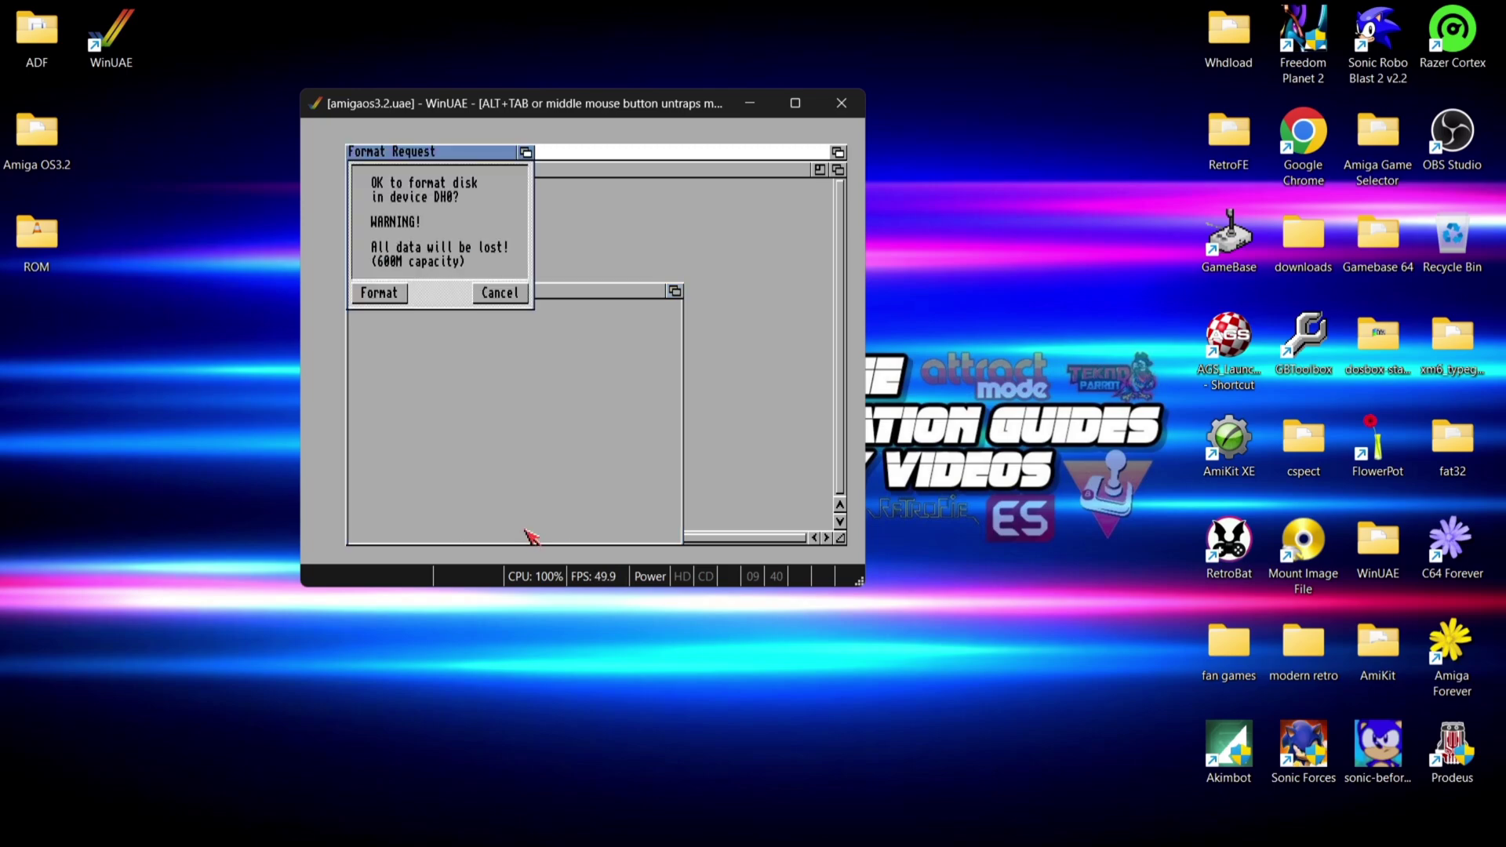
{"action": "left_click", "coordinate": [392, 292]}
{"action": "left_click", "coordinate": [396, 273]}
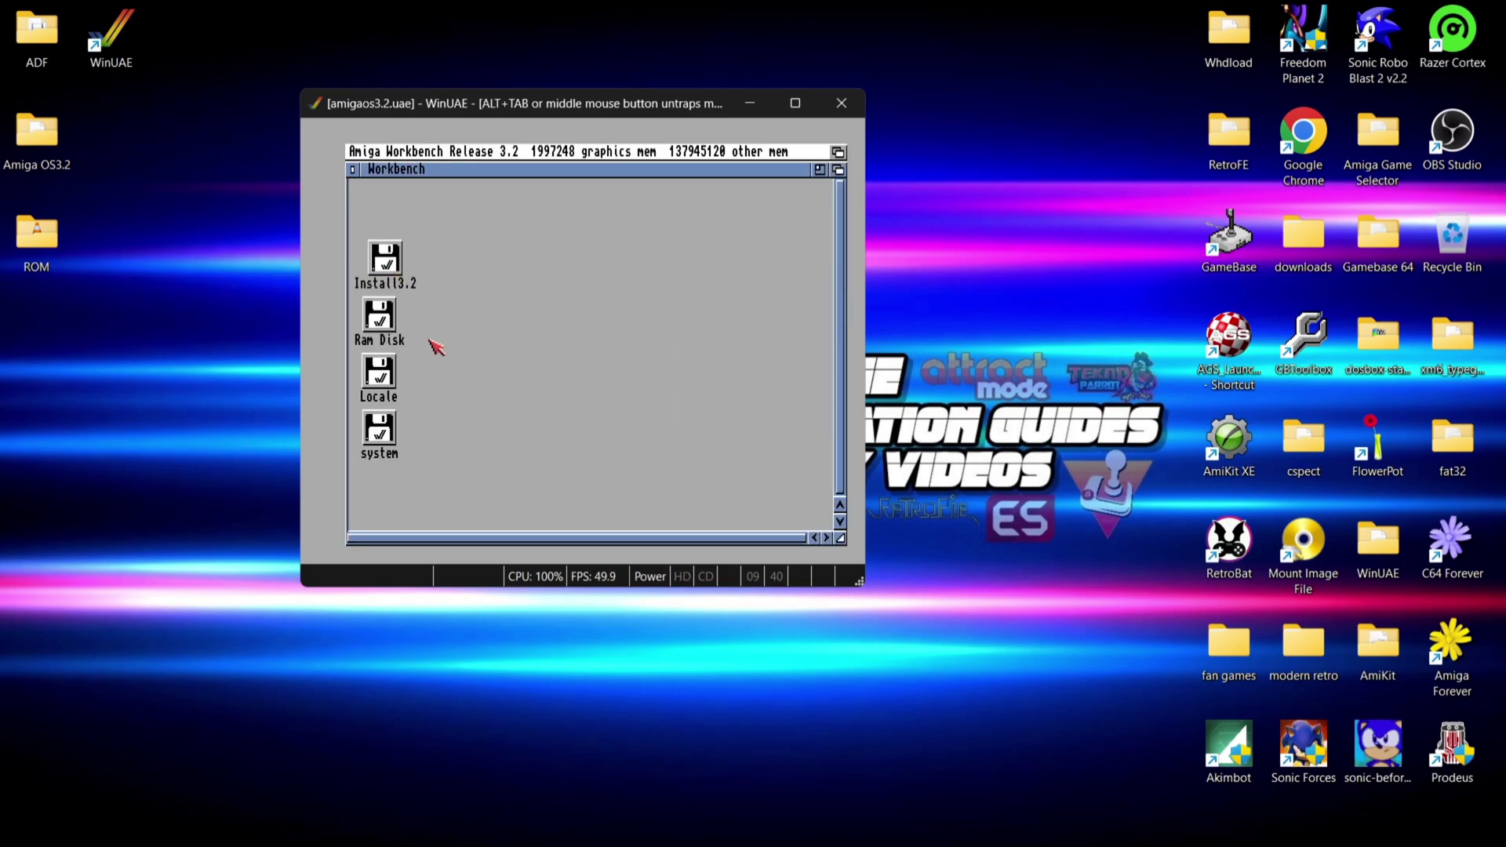
- Check the empty system disk, then open Install3.2, enlarge its window and open Install
{"action": "double_click", "coordinate": [392, 437]}
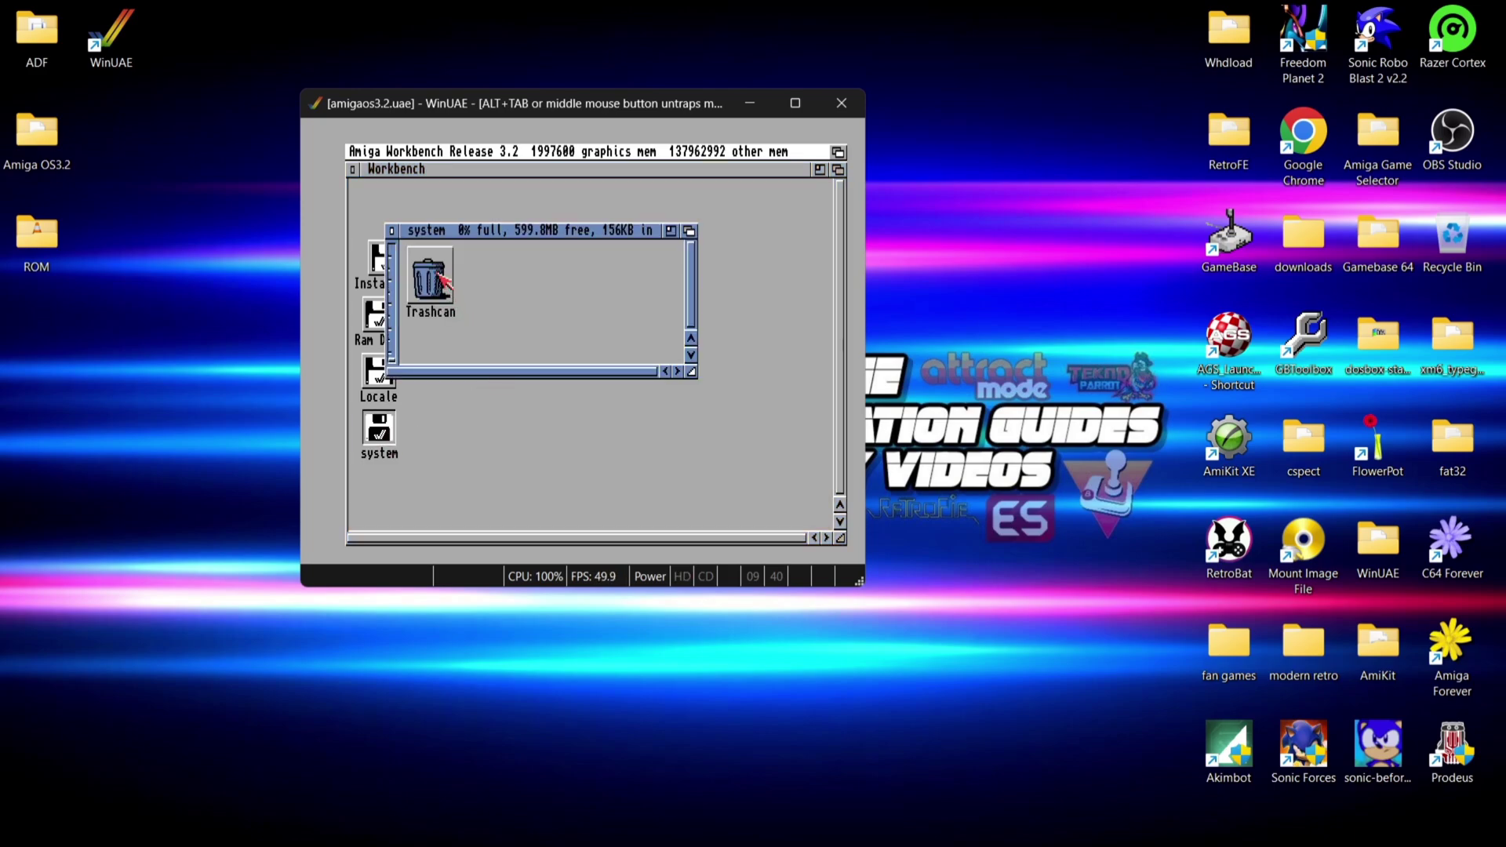
{"action": "left_click", "coordinate": [392, 232]}
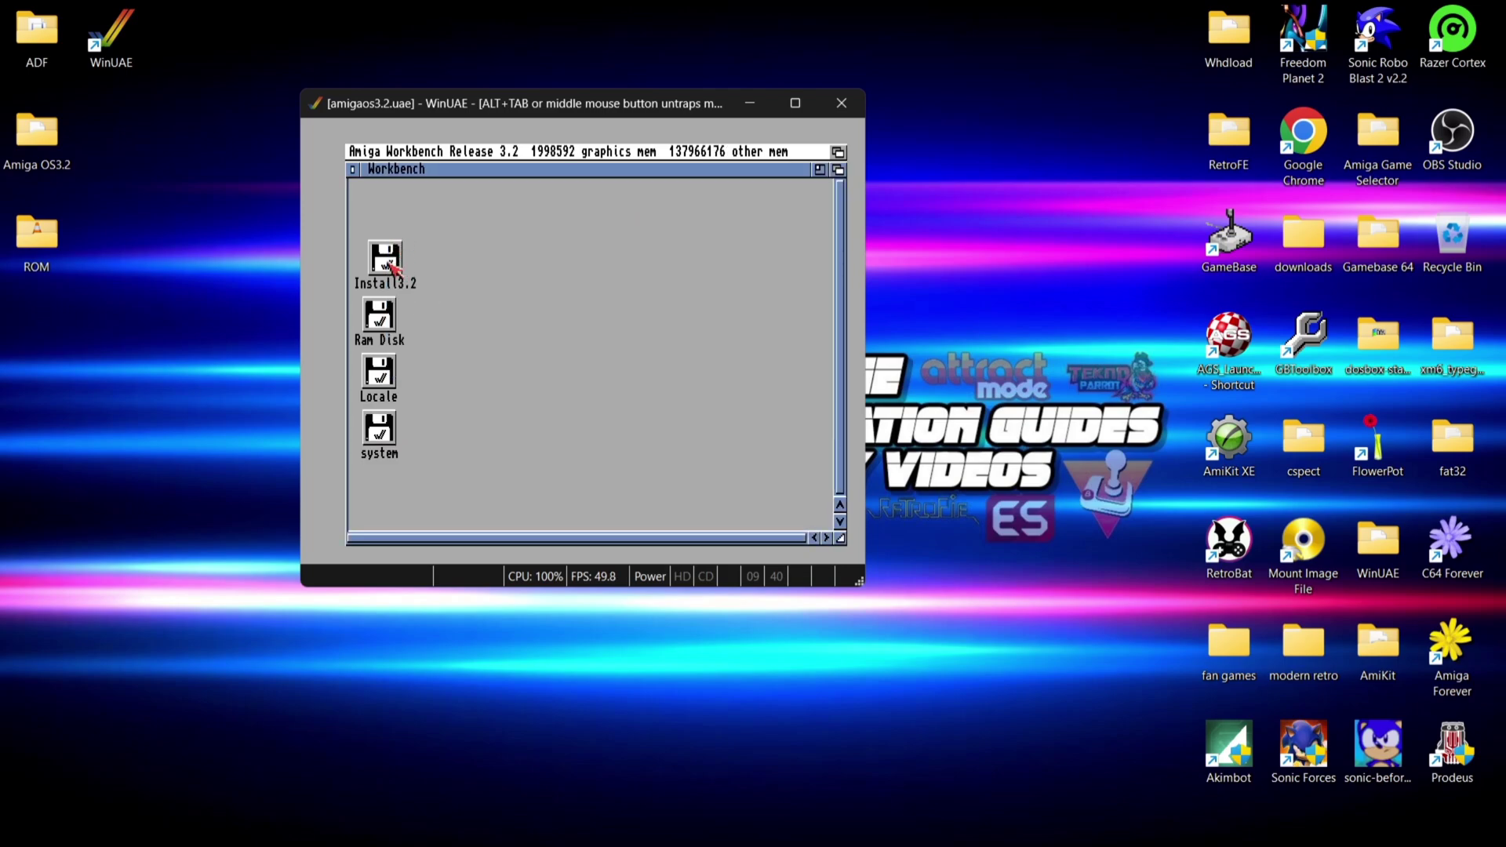
{"action": "double_click", "coordinate": [385, 263]}
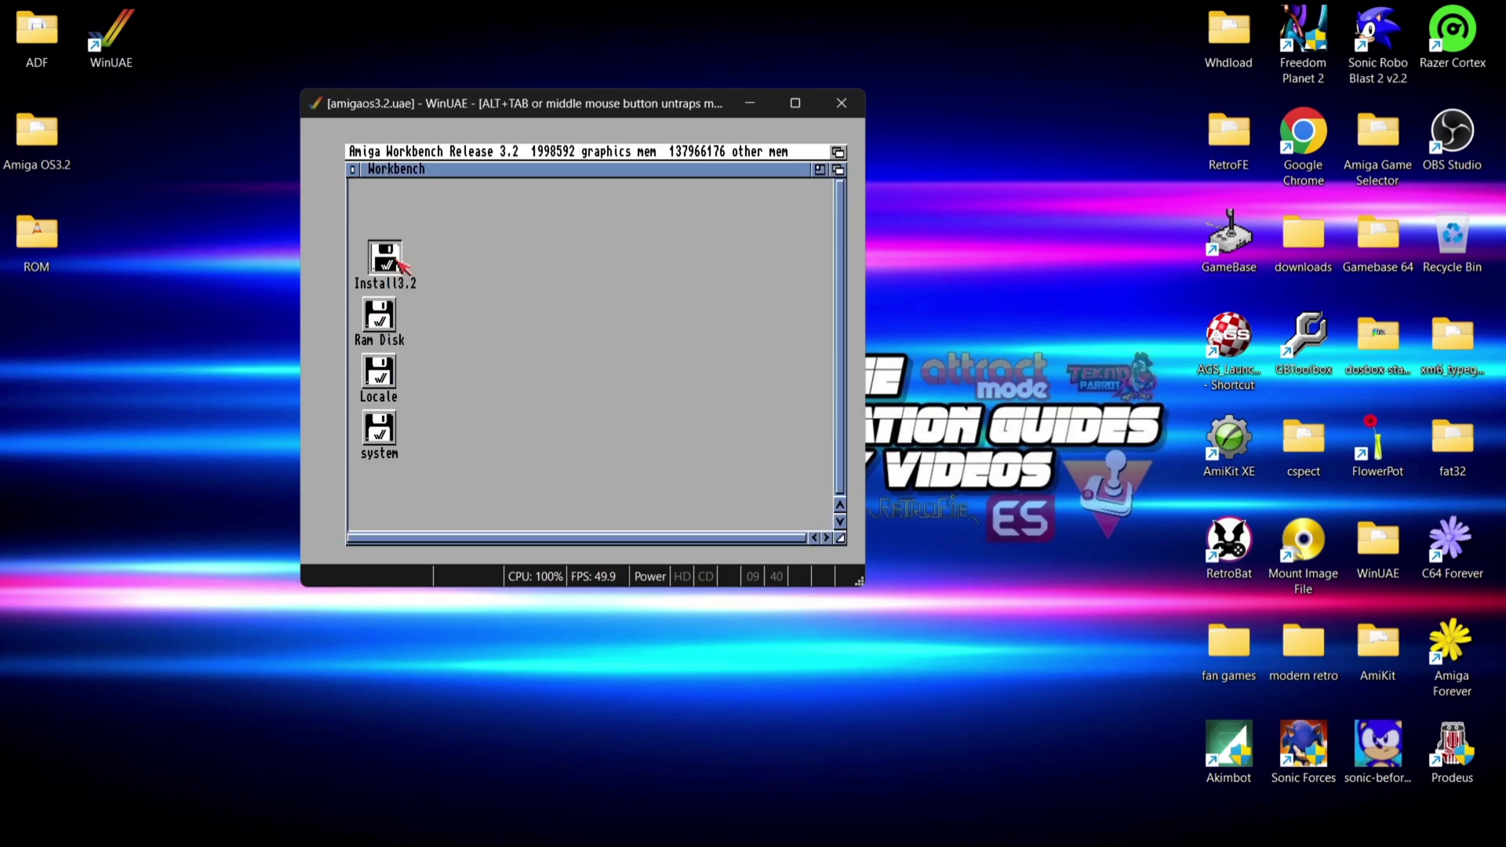
{"action": "left_click_drag", "start_coordinate": [598, 472], "coordinate": [841, 539]}
{"action": "double_click", "coordinate": [508, 329]}
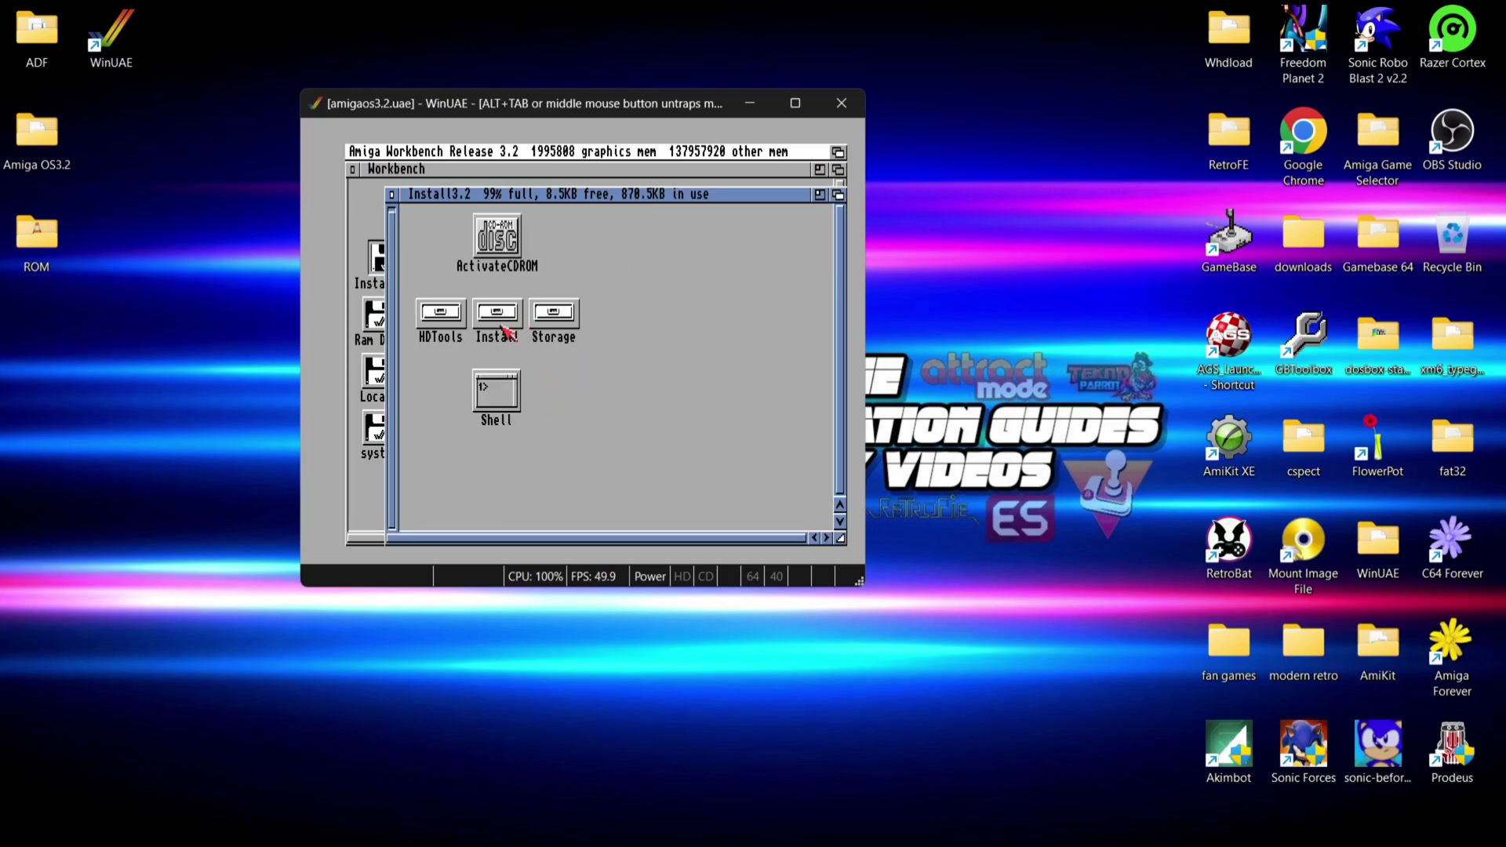
- Open the Install drawer and launch the English (British) installer
{"action": "double_click", "coordinate": [509, 330]}
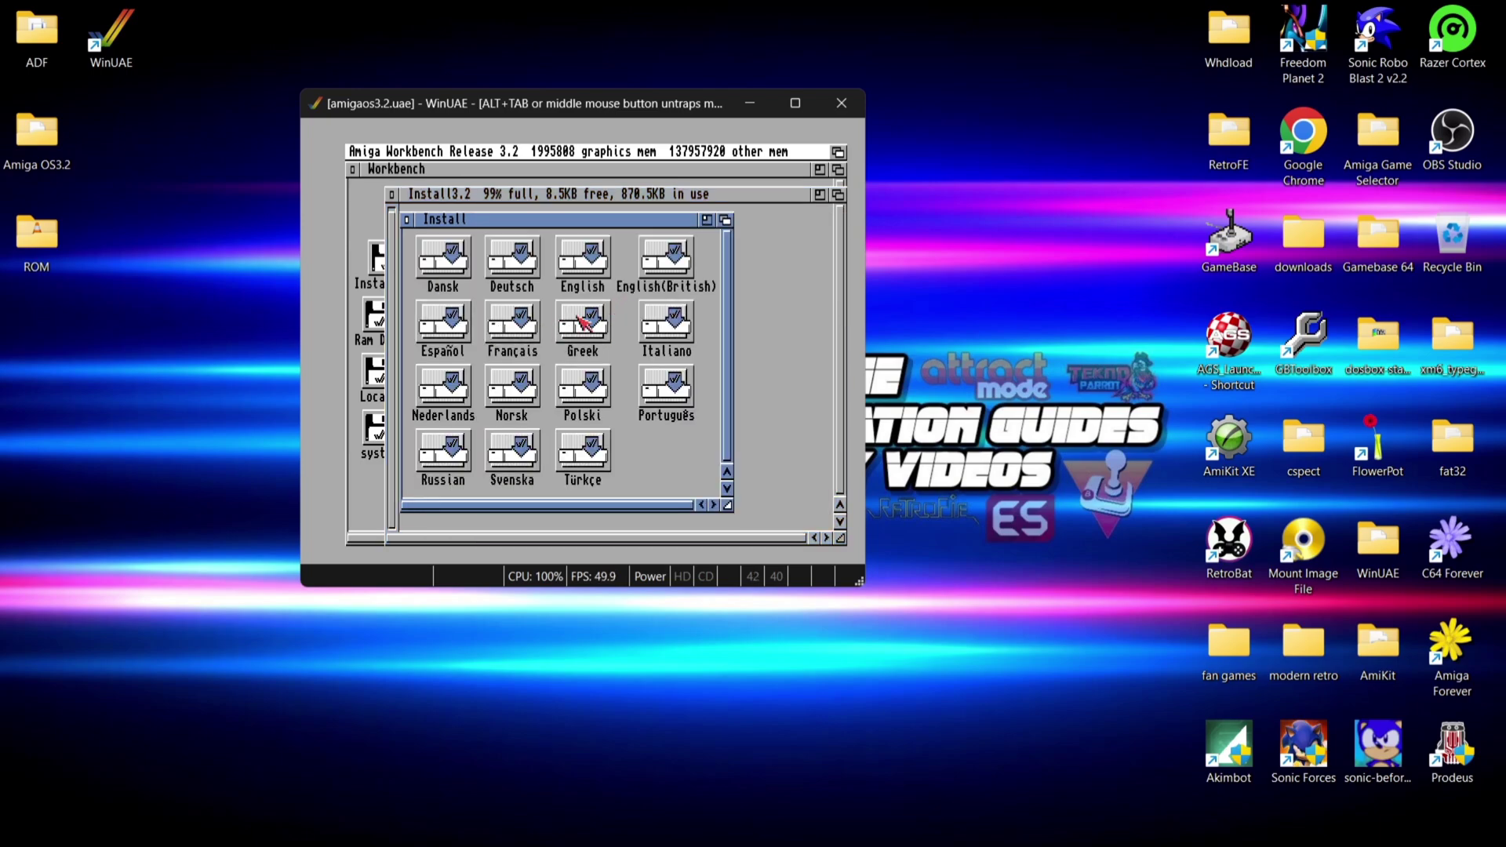
{"action": "double_click", "coordinate": [680, 265]}
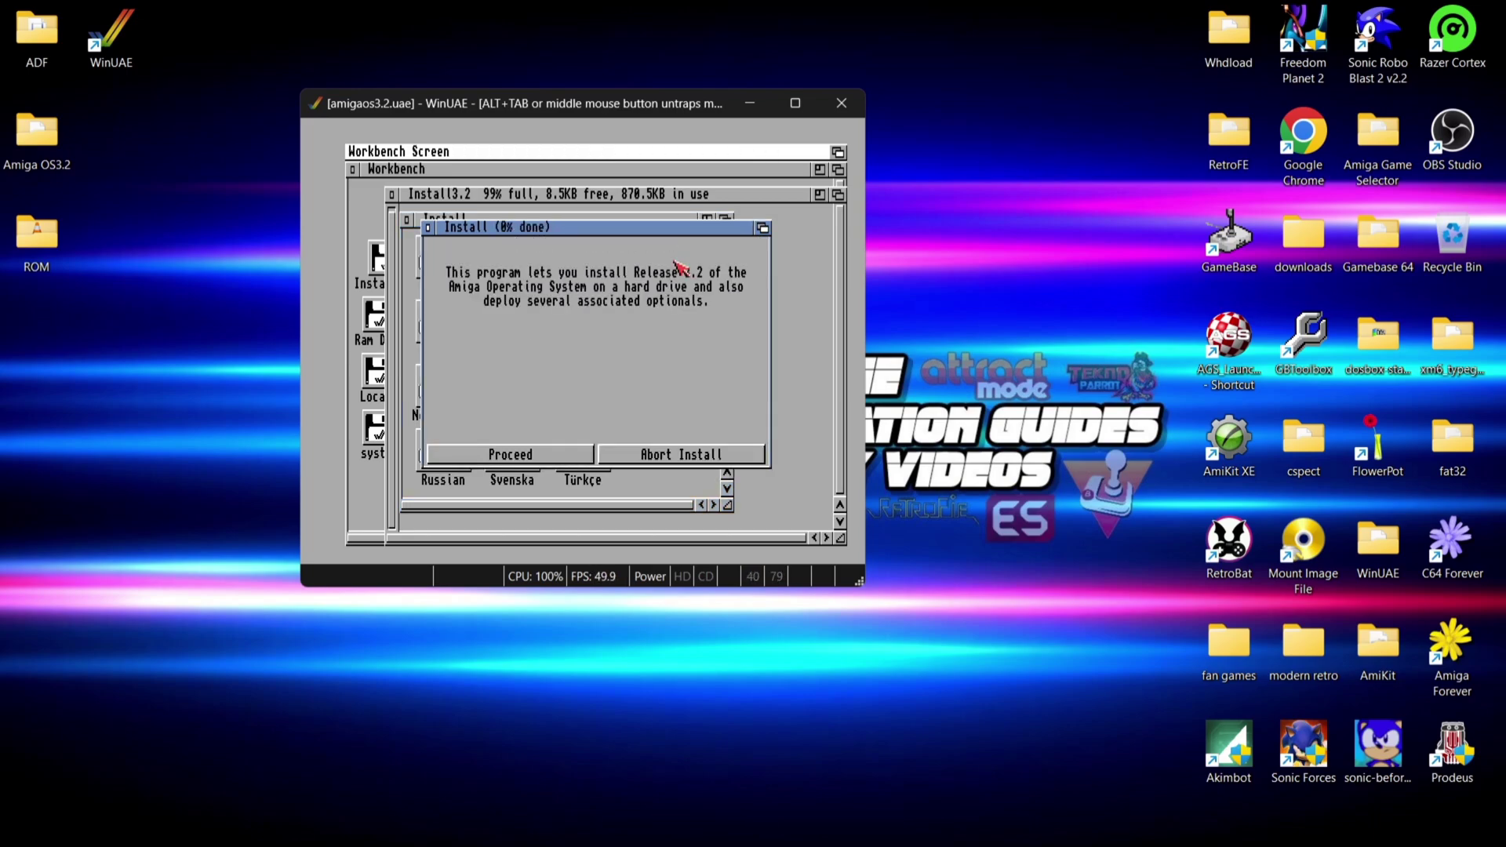
- Set WinUAE's native display mode to Full-window under Host > Display
{"action": "key", "text": "F12"}
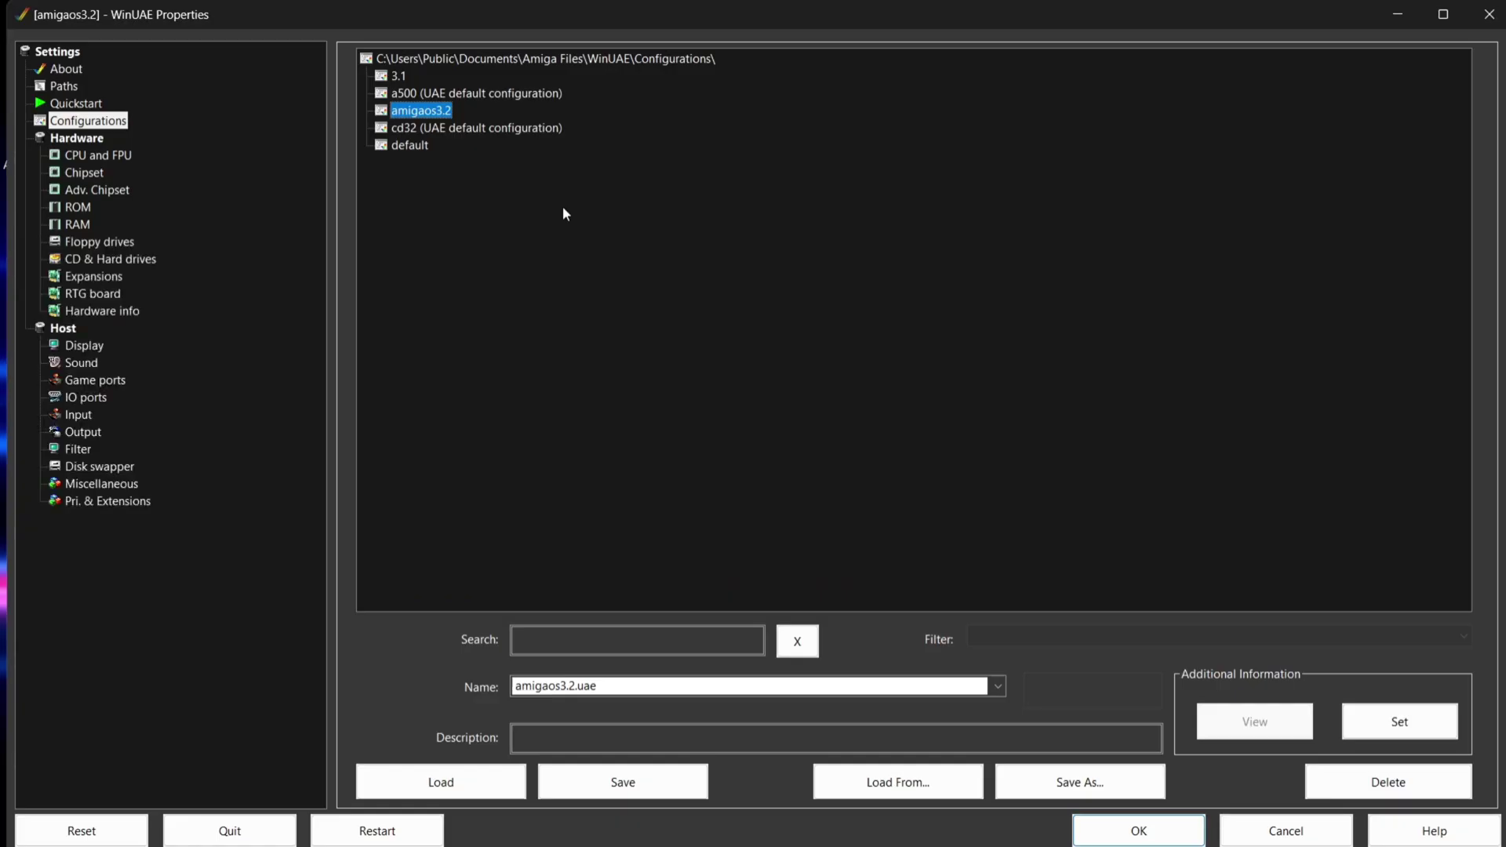
{"action": "left_click", "coordinate": [105, 347]}
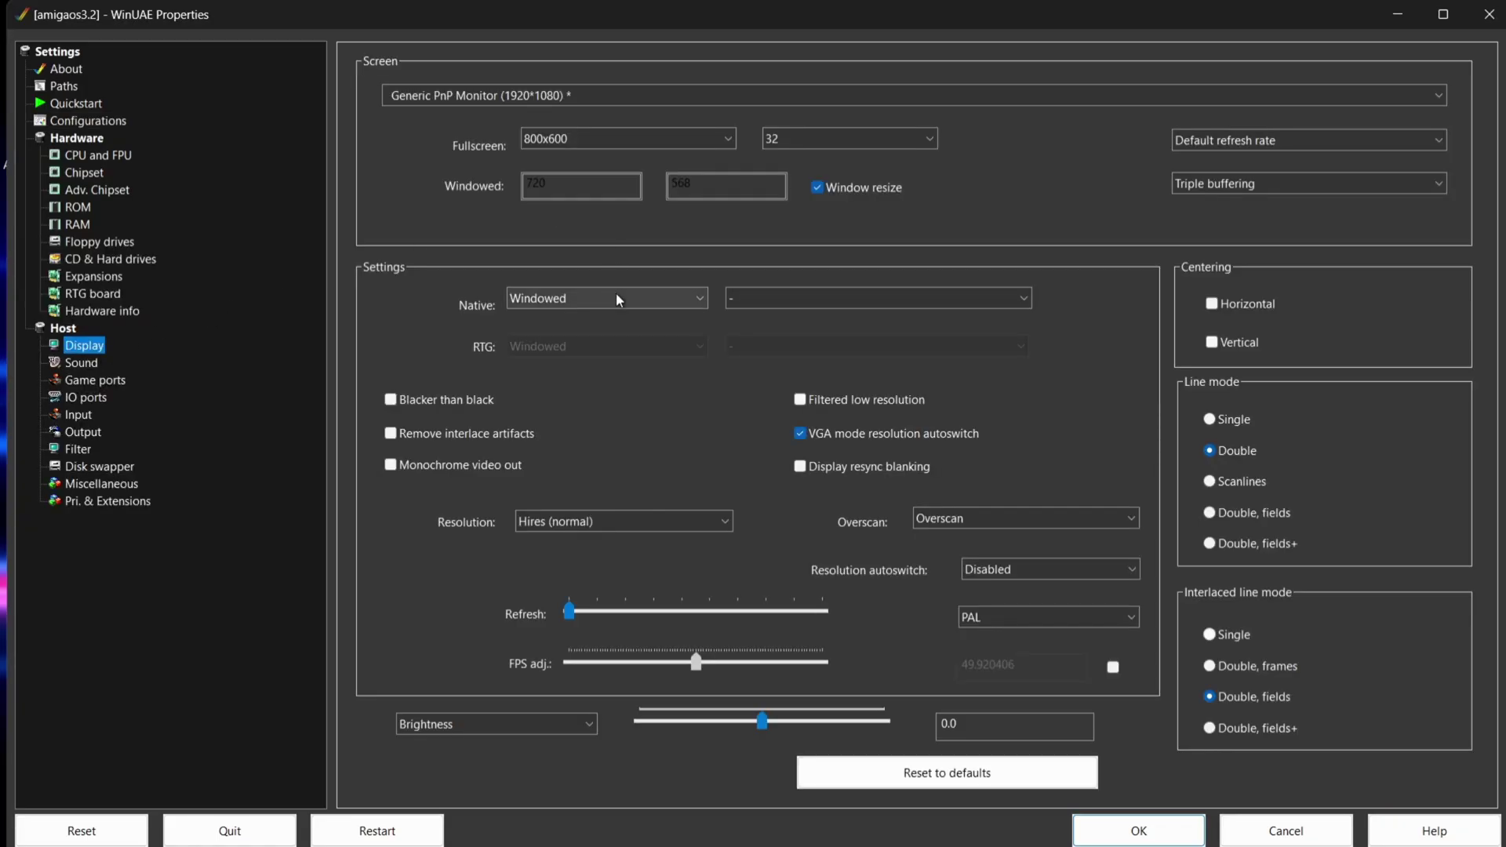
{"action": "left_click", "coordinate": [624, 293]}
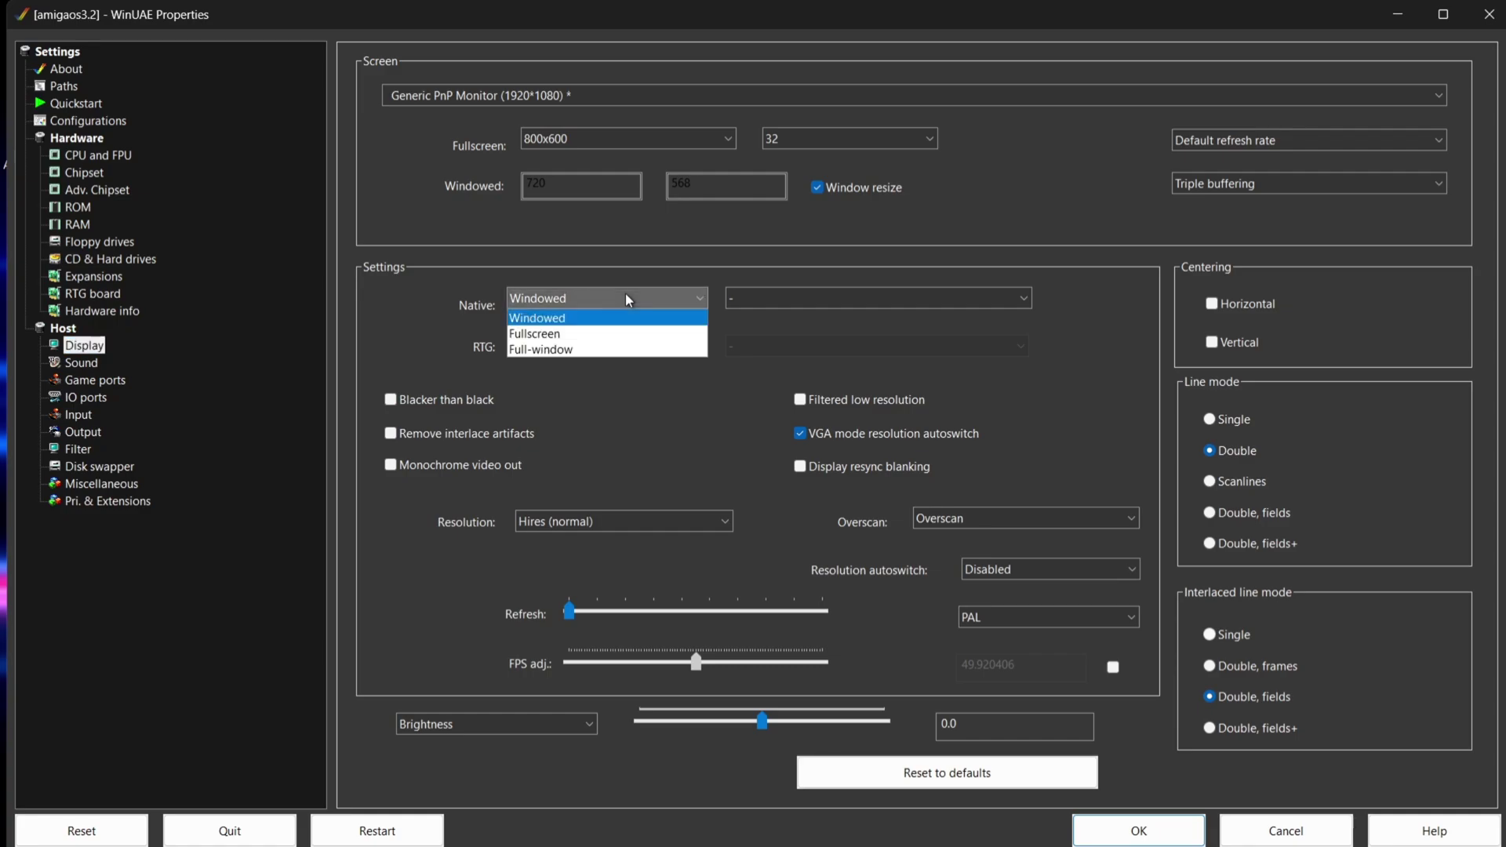
{"action": "left_click", "coordinate": [611, 351]}
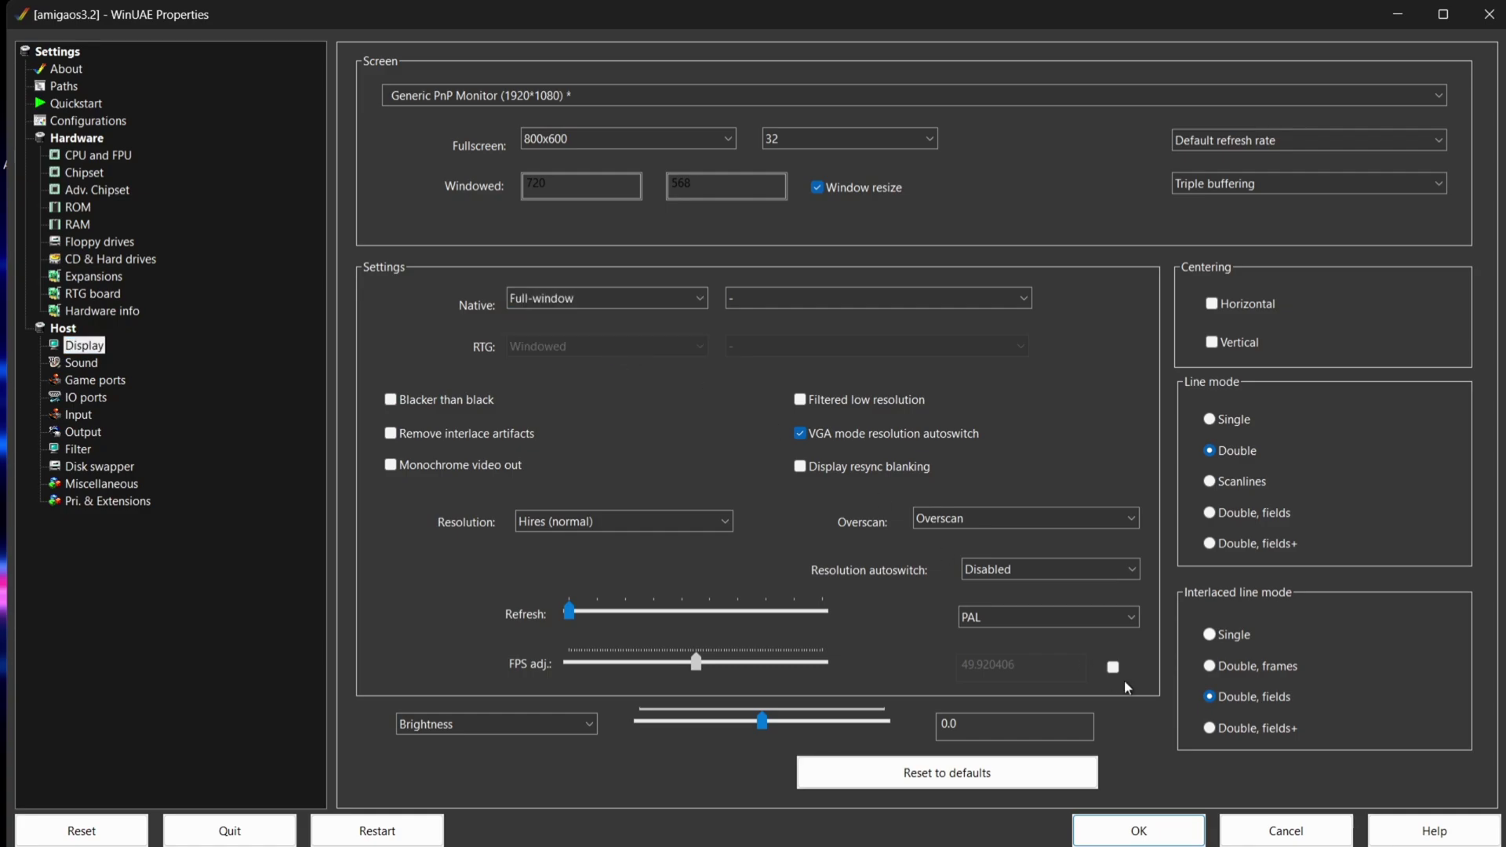
{"action": "left_click", "coordinate": [1163, 820]}
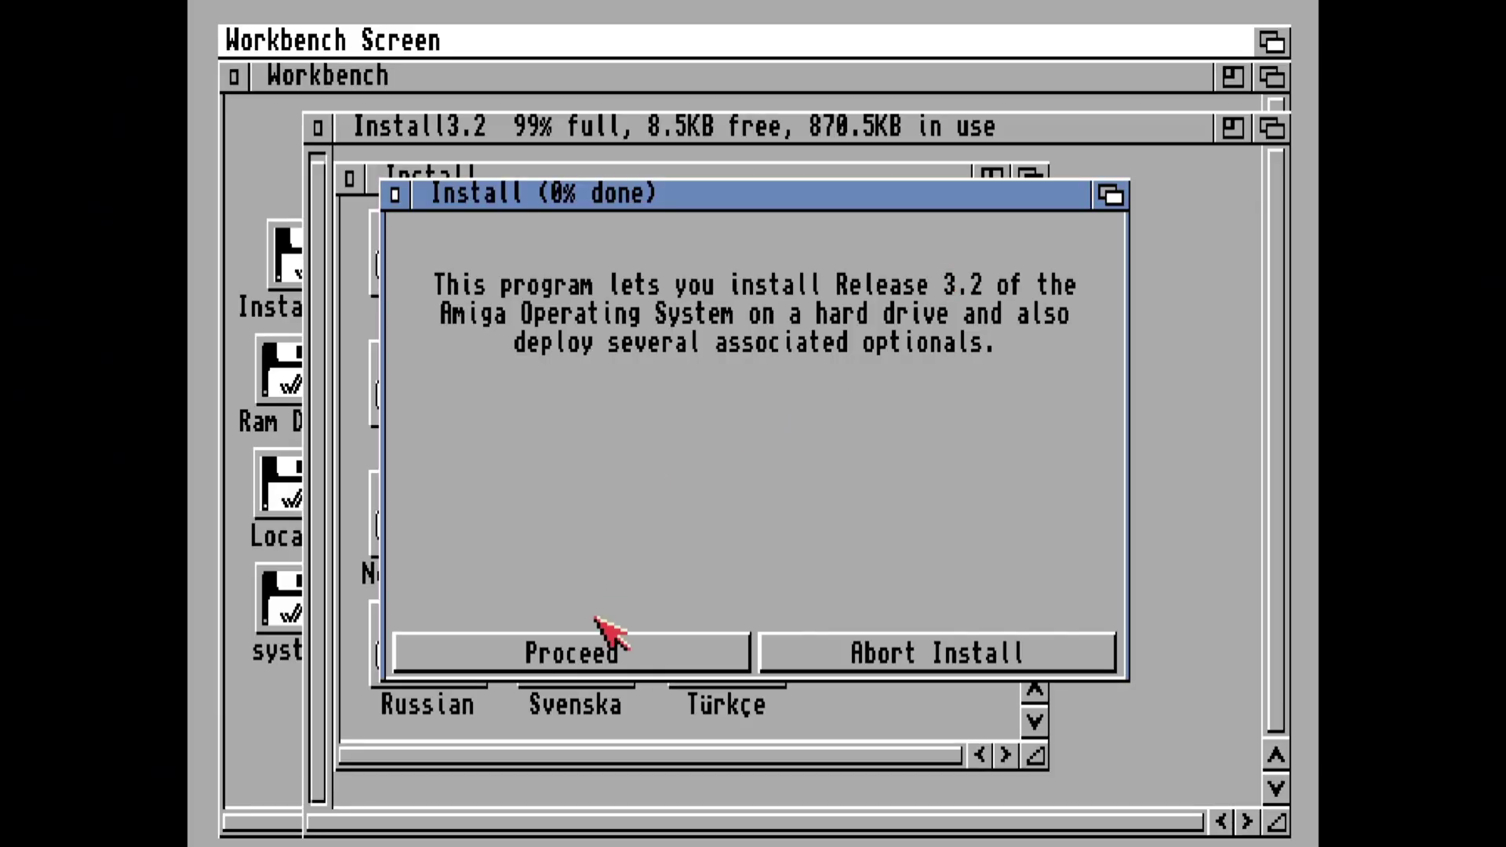
- Install Release 3.2 for real, no logging, in Intermediate User mode into system:
{"action": "left_click", "coordinate": [574, 654]}
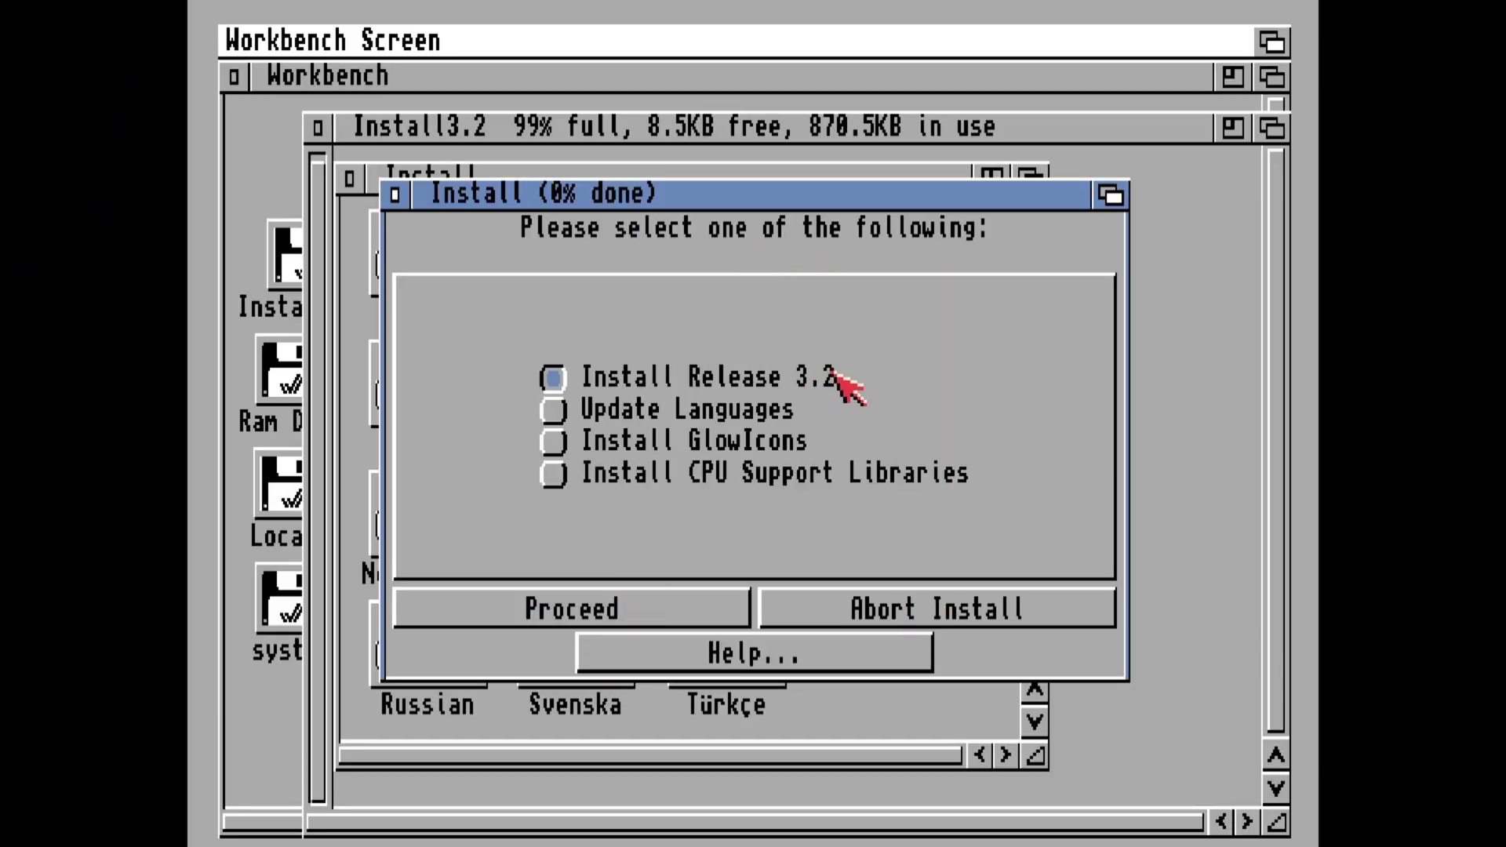
{"action": "left_click", "coordinate": [632, 609]}
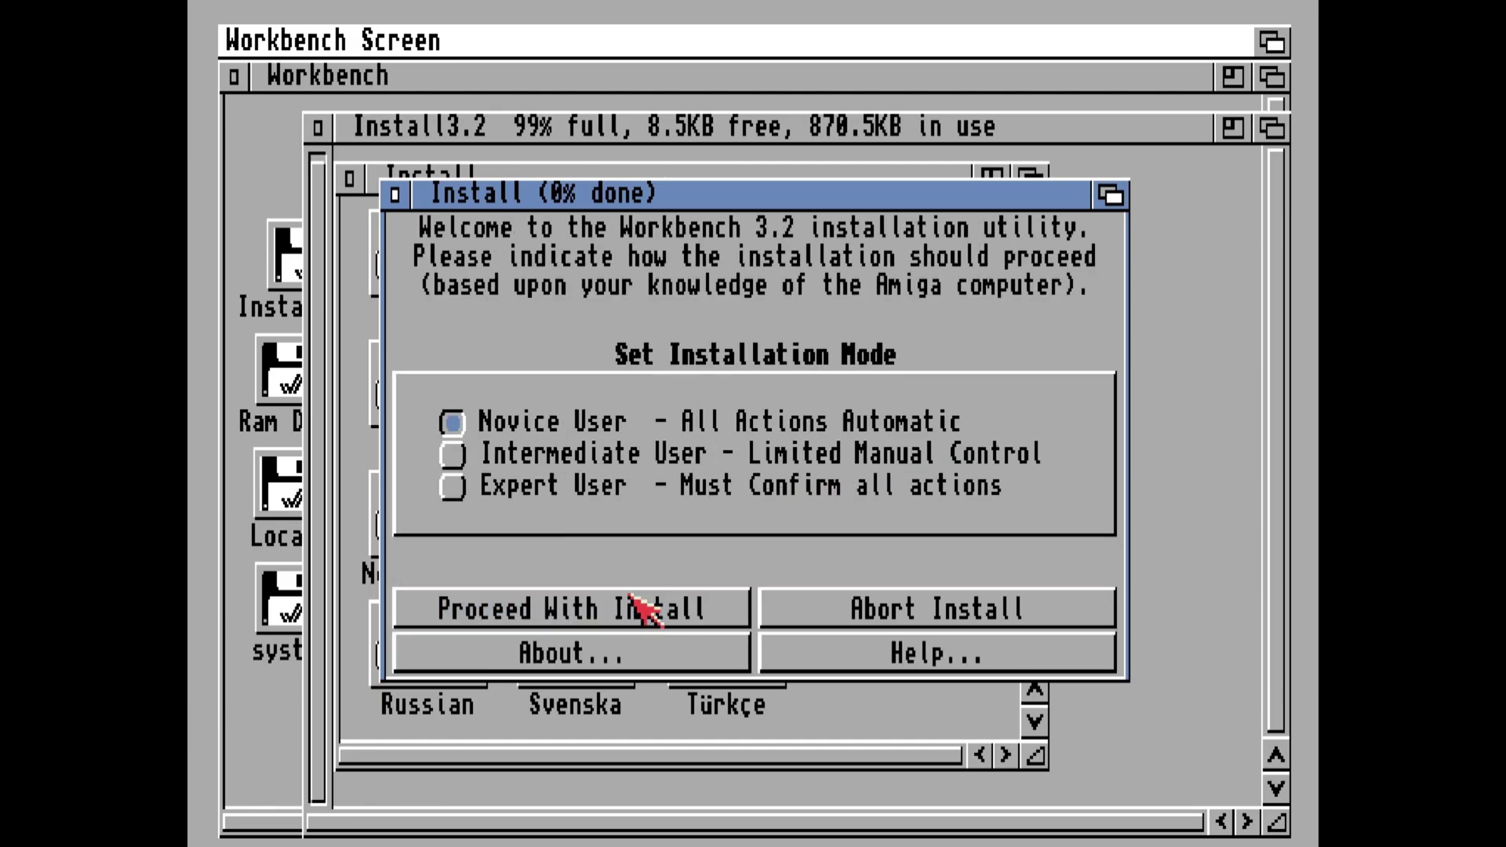
{"action": "left_click", "coordinate": [453, 455]}
{"action": "left_click", "coordinate": [561, 612]}
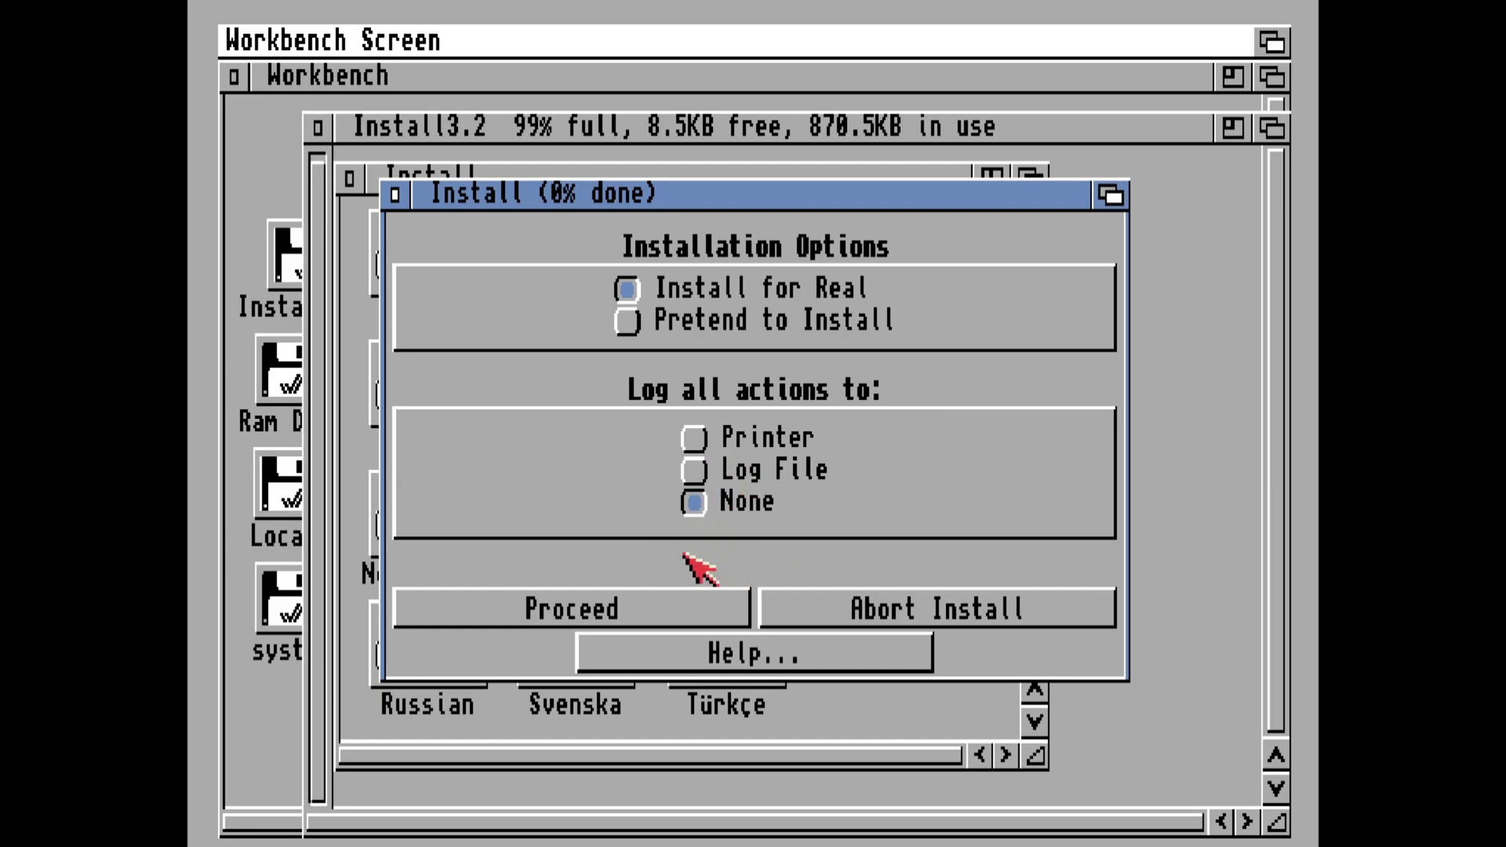
{"action": "left_click", "coordinate": [690, 612]}
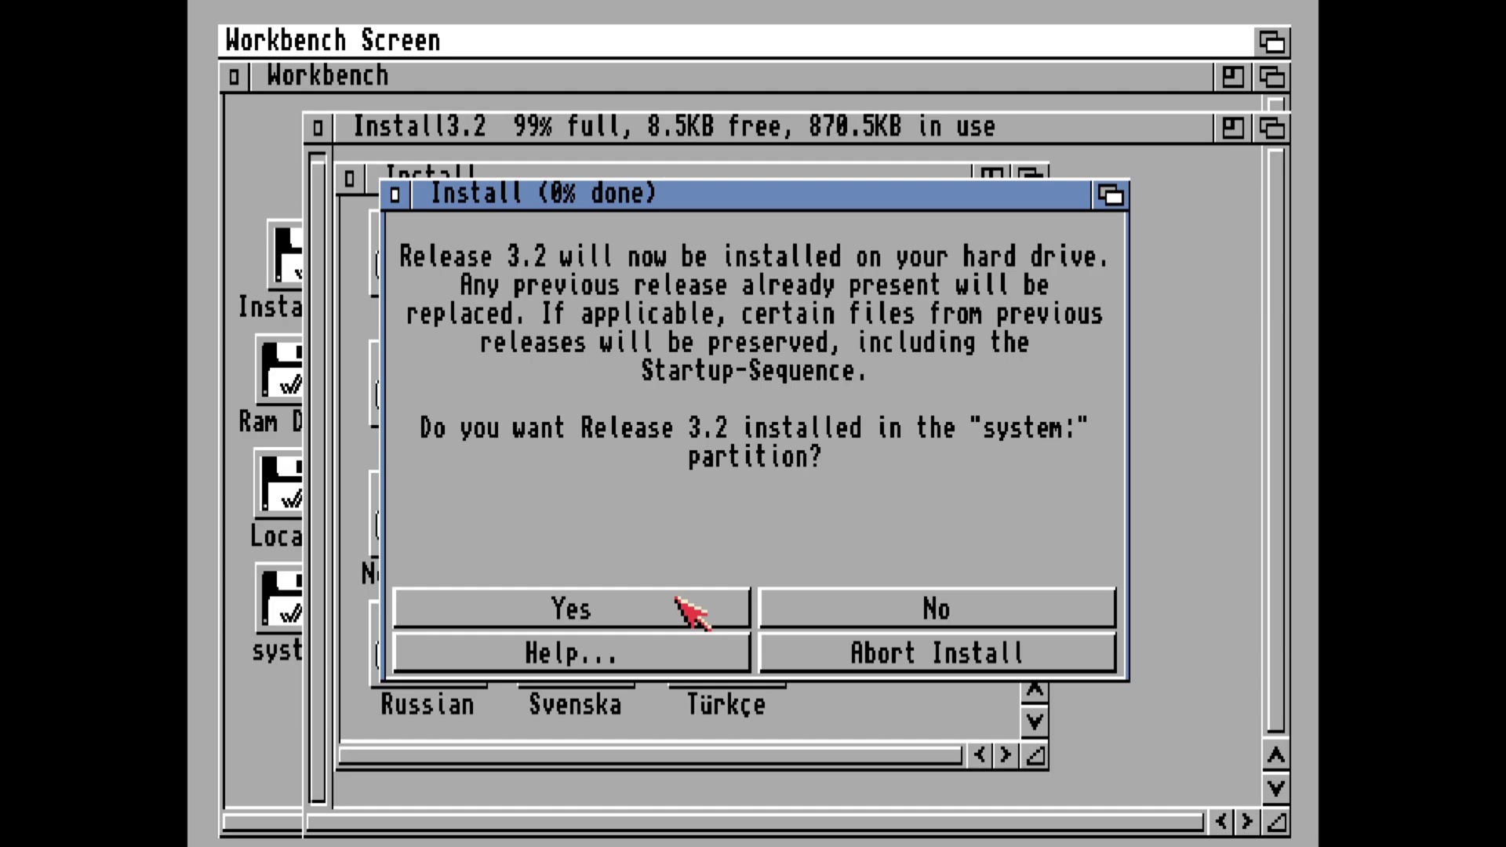
{"action": "left_click", "coordinate": [692, 612]}
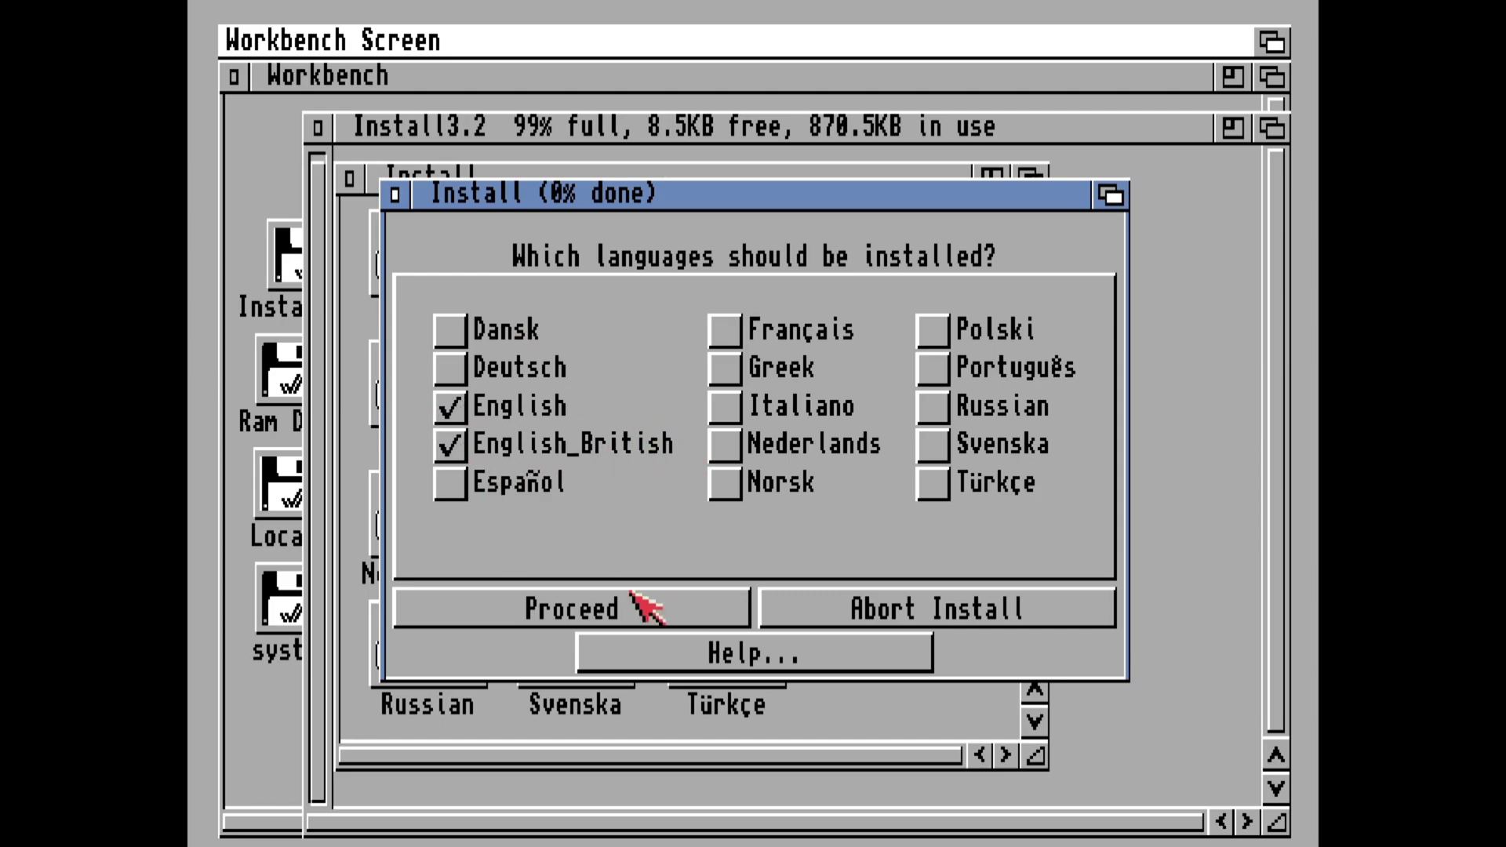
- Keep English and English_British, and drop the HP, NEC PinWriter and PostScript printer drivers
{"action": "left_click", "coordinate": [664, 614]}
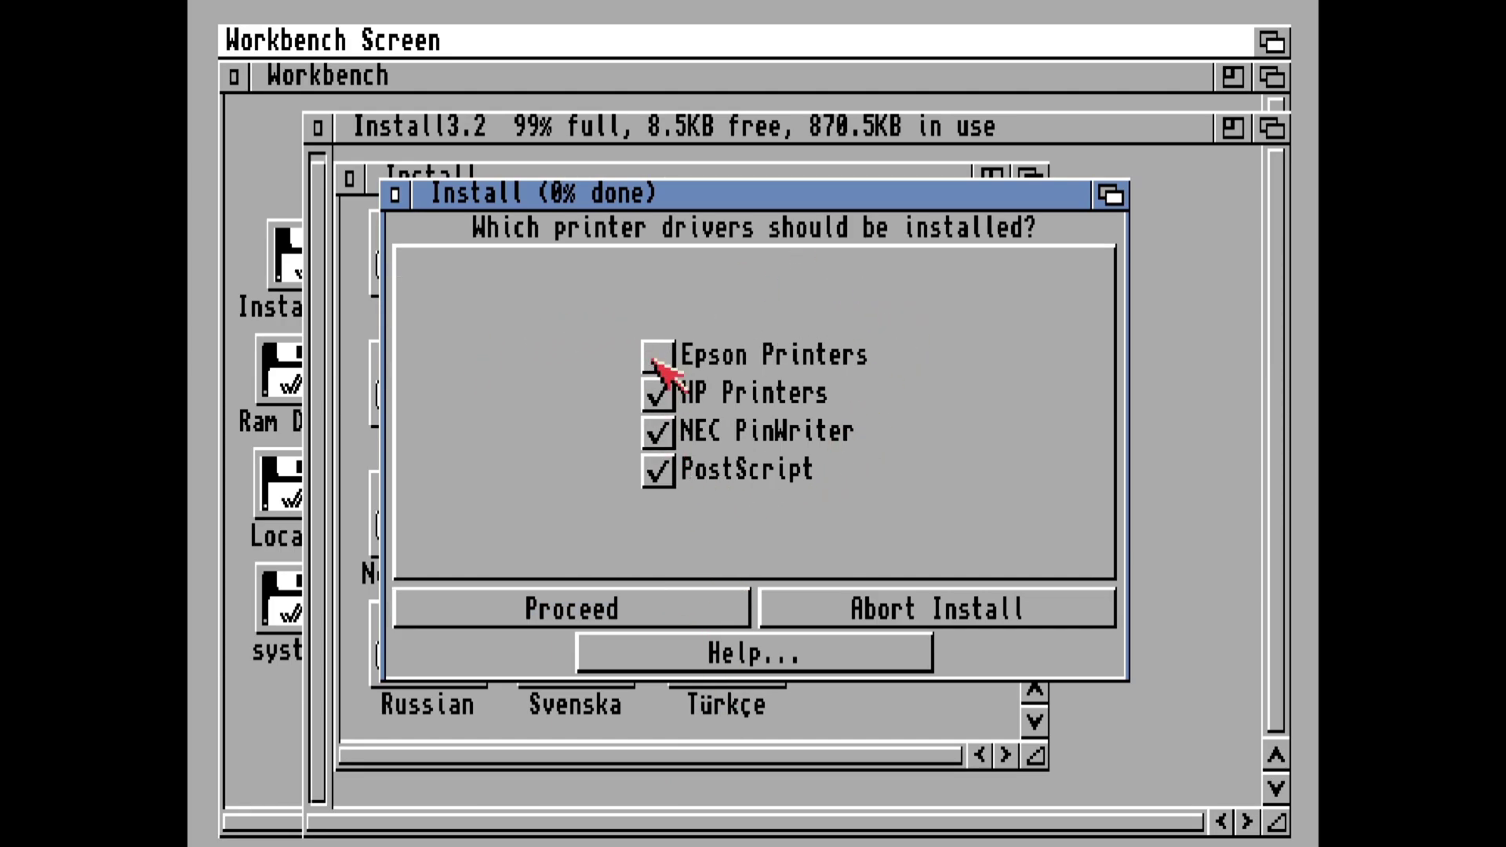
{"action": "left_click", "coordinate": [656, 396]}
{"action": "left_click", "coordinate": [656, 433]}
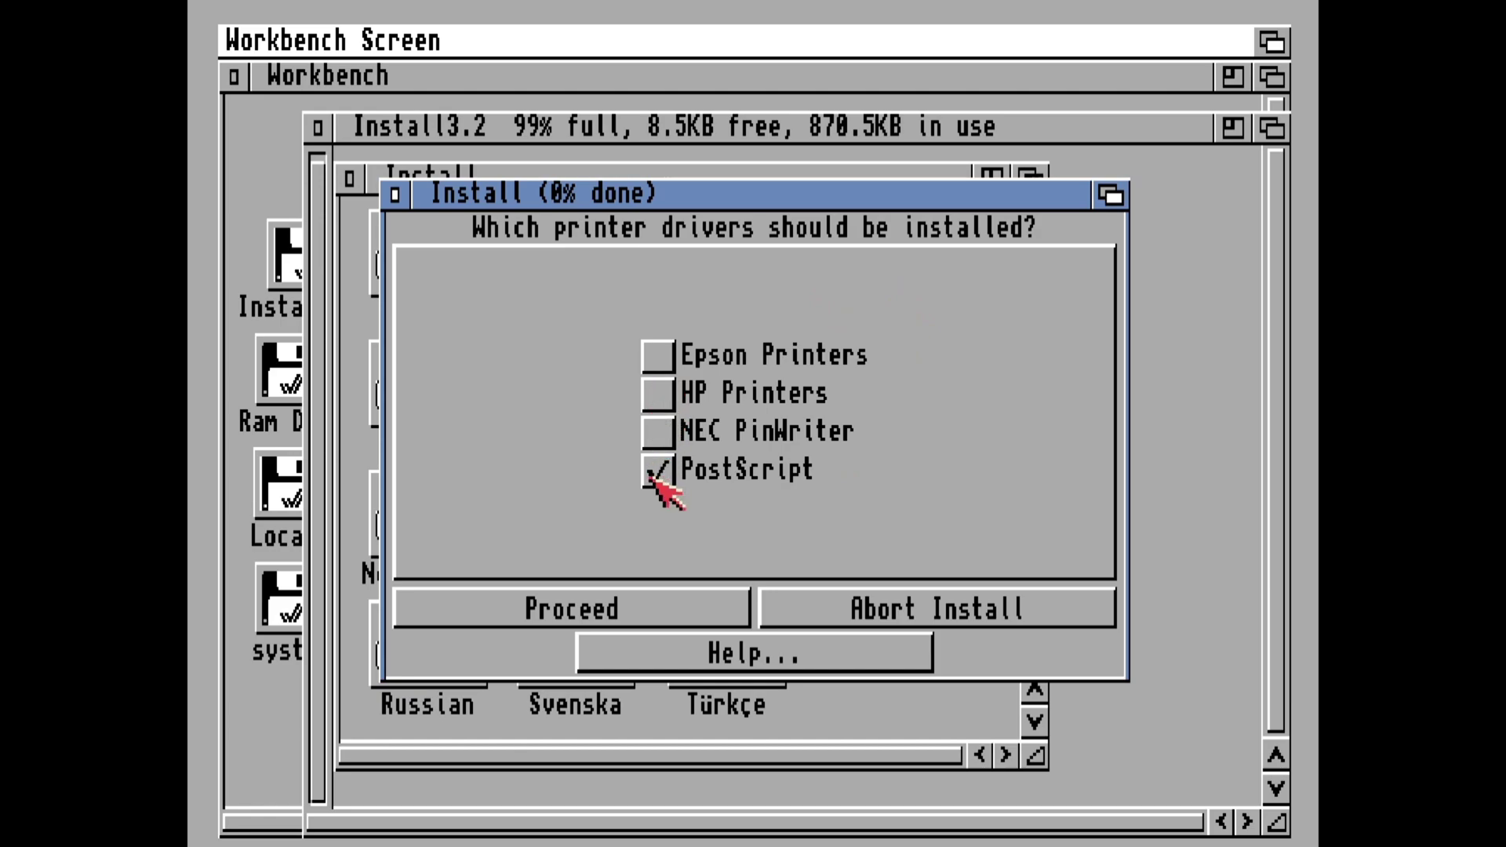
{"action": "left_click", "coordinate": [655, 472]}
{"action": "left_click", "coordinate": [637, 610]}
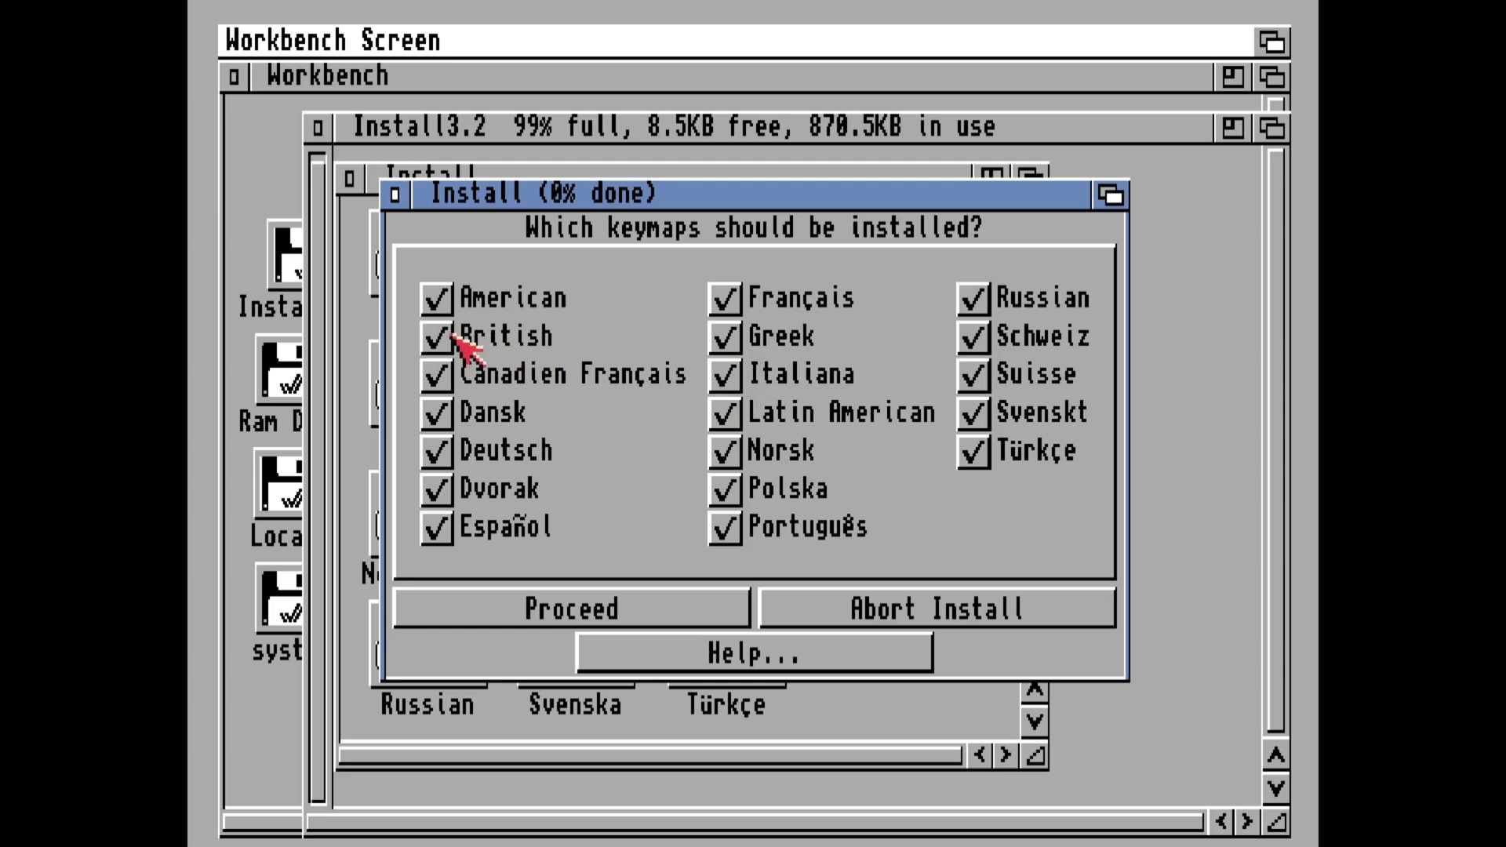
- Deselect every keymap except British and choose to install GlowIcons too
{"action": "left_click", "coordinate": [441, 299]}
{"action": "left_click", "coordinate": [439, 378]}
{"action": "left_click", "coordinate": [438, 413]}
{"action": "left_click", "coordinate": [437, 455]}
{"action": "left_click", "coordinate": [439, 493]}
{"action": "left_click", "coordinate": [439, 530]}
{"action": "mouse_move", "coordinate": [725, 302]}
{"action": "left_mouse_down"}
{"action": "mouse_move", "coordinate": [740, 444]}
{"action": "mouse_move", "coordinate": [975, 347]}
{"action": "mouse_move", "coordinate": [971, 453]}
{"action": "left_mouse_up"}
{"action": "left_click", "coordinate": [585, 616]}
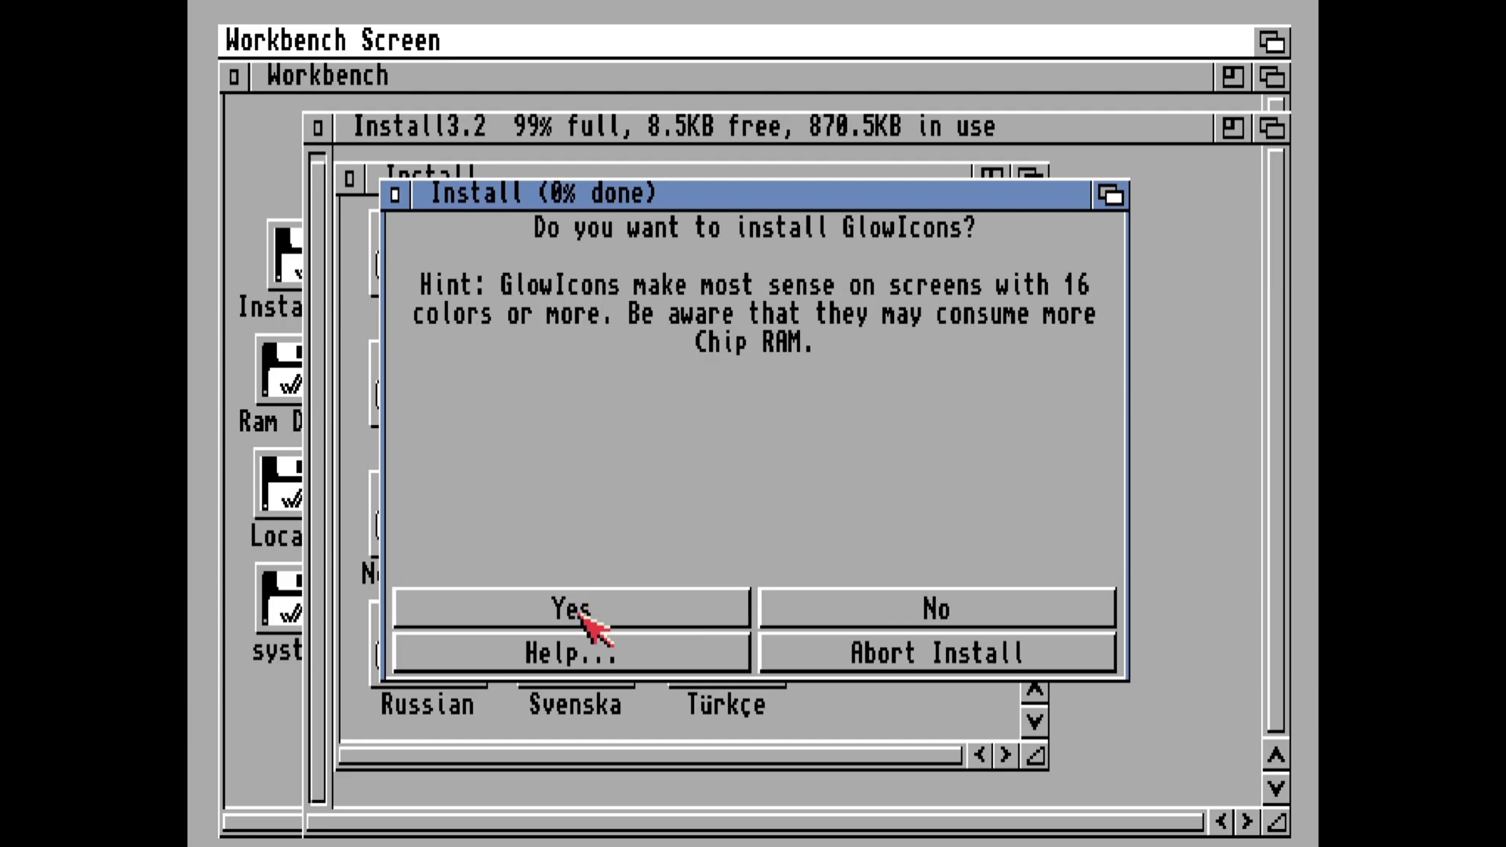
{"action": "left_click", "coordinate": [632, 618]}
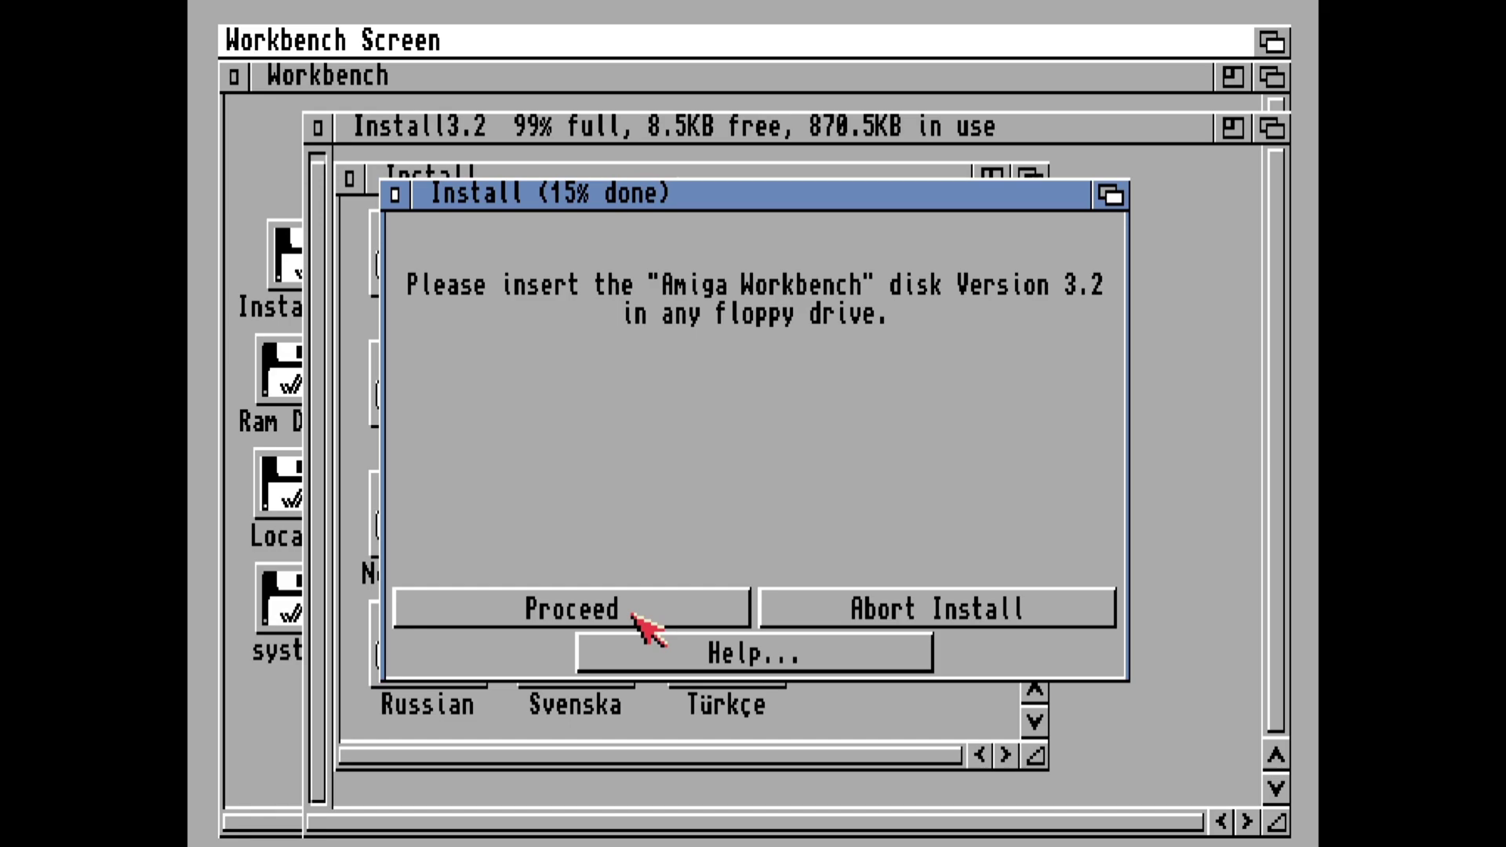
{"action": "key", "text": "F12"}
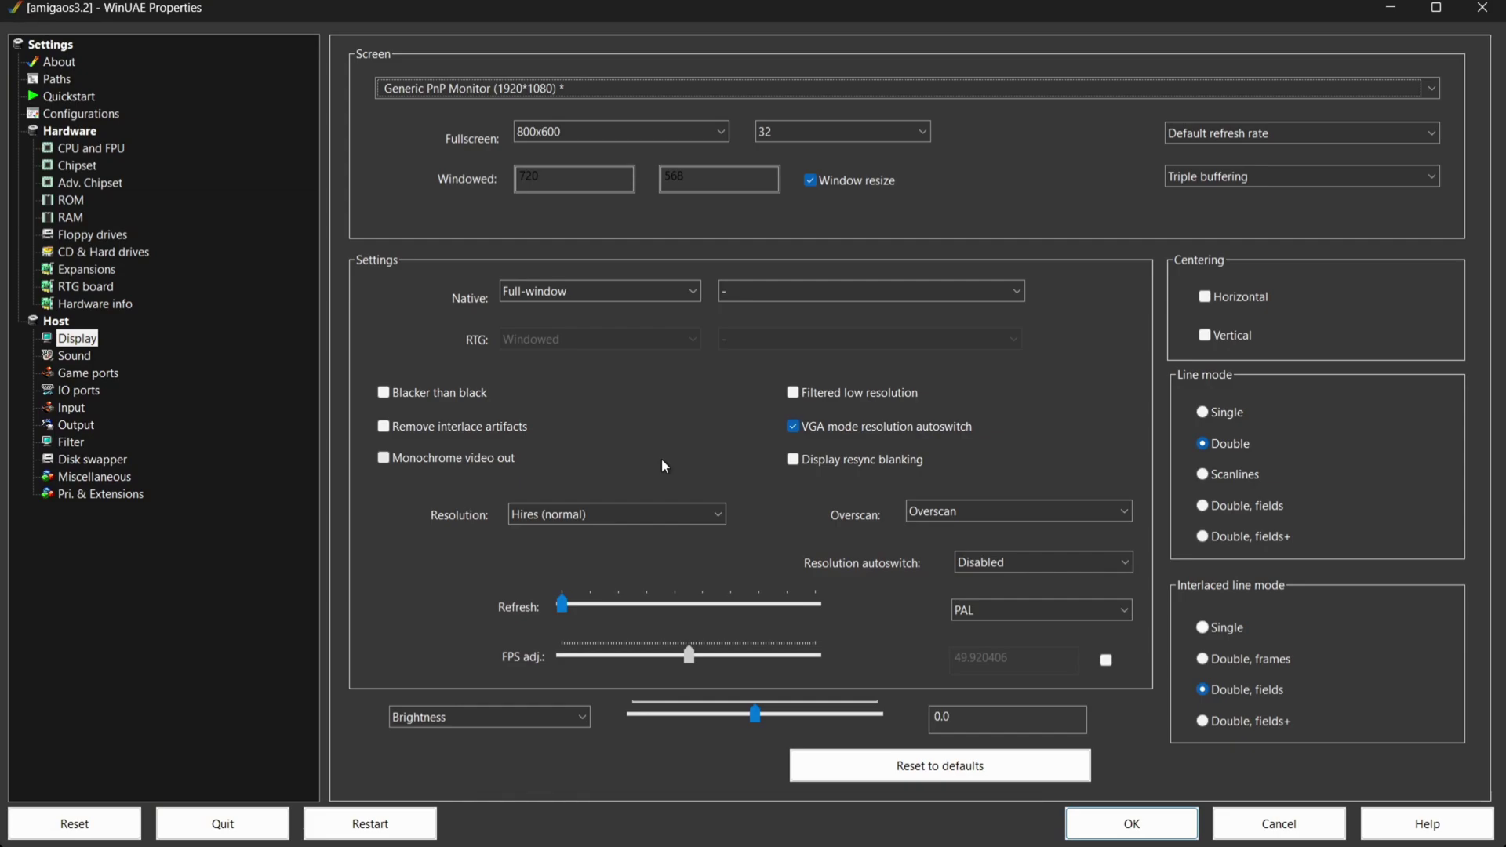
- Insert Workbench3.2.adf into floppy drive DF1 and return to the installer
{"action": "left_click", "coordinate": [98, 252]}
{"action": "left_click", "coordinate": [92, 235]}
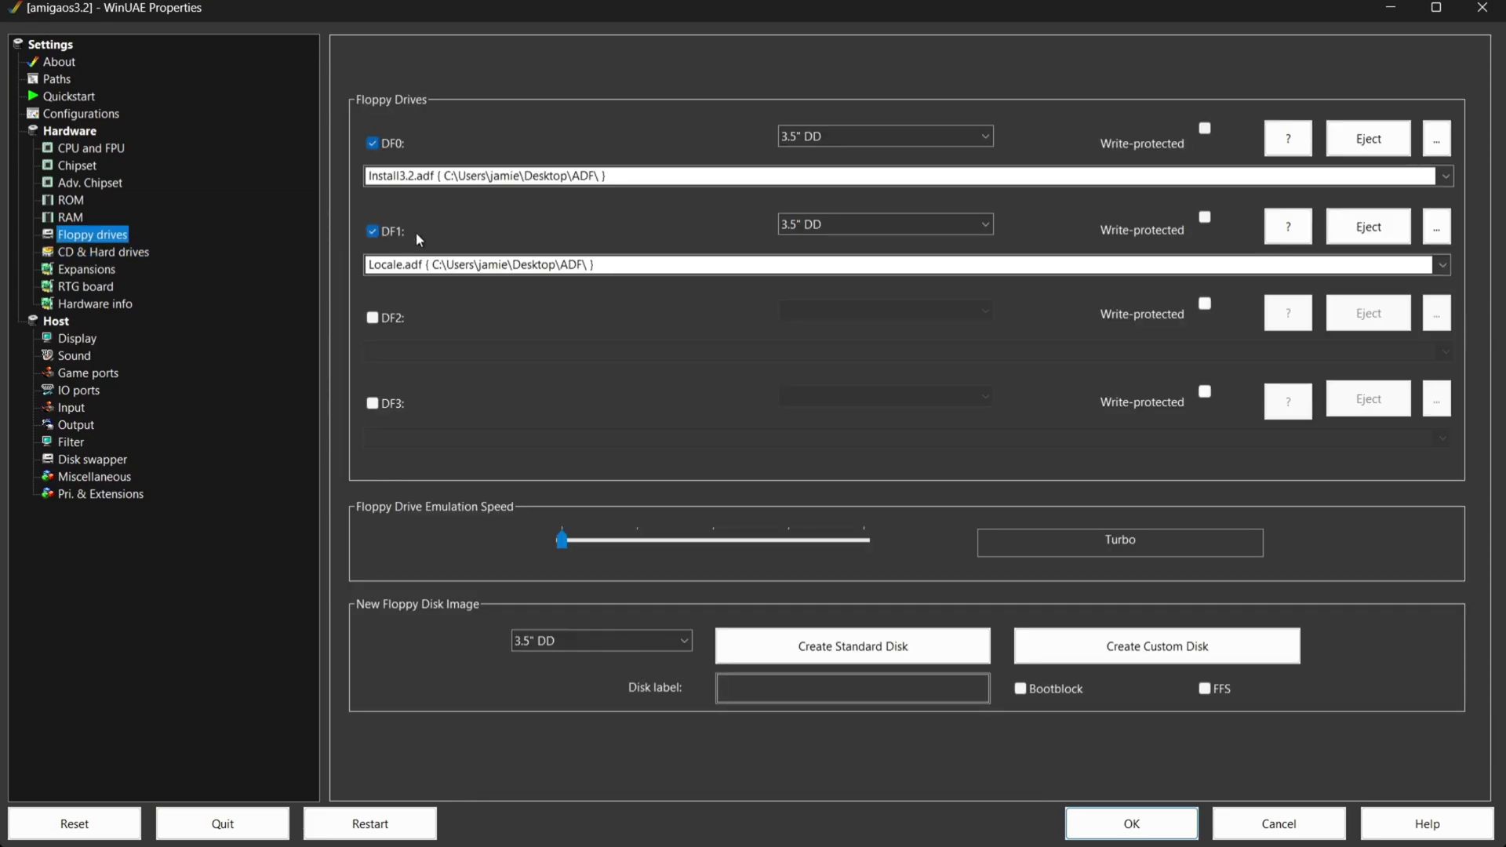
{"action": "left_click", "coordinate": [1435, 230]}
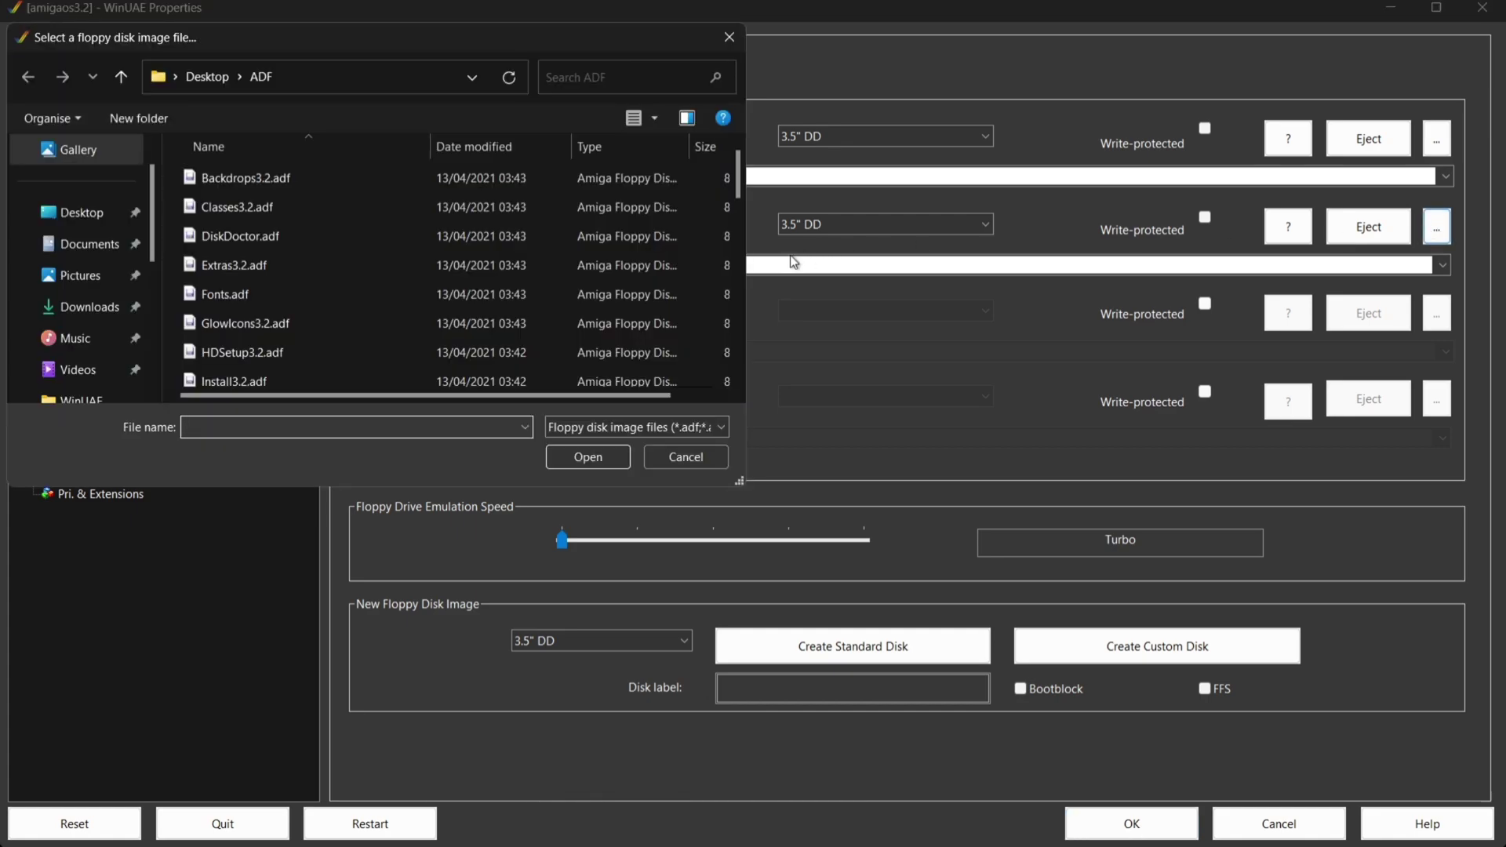
{"action": "left_click_drag", "start_coordinate": [740, 180], "coordinate": [758, 364]}
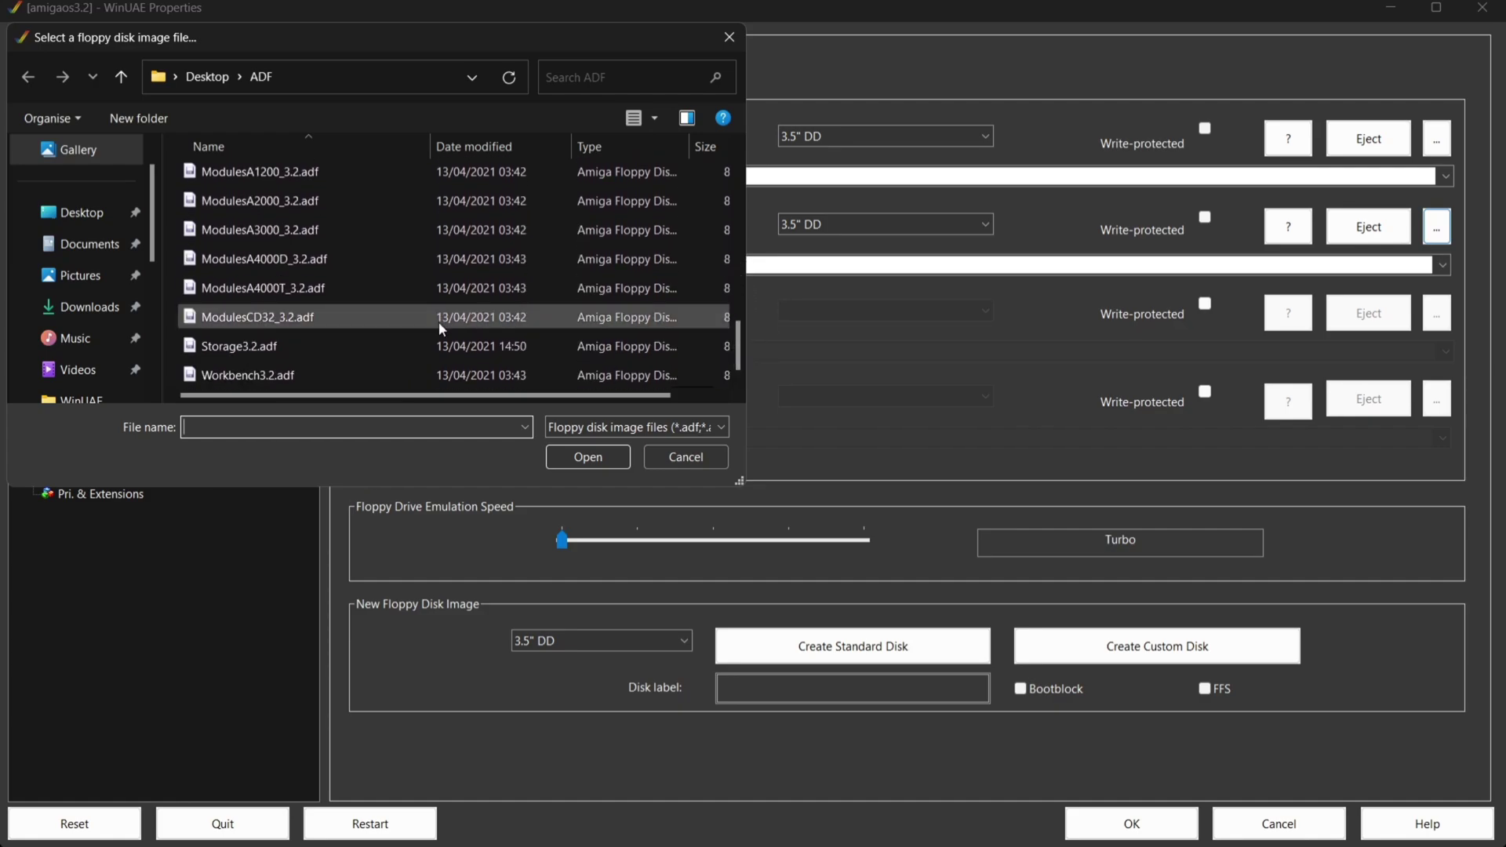
{"action": "double_click", "coordinate": [434, 369]}
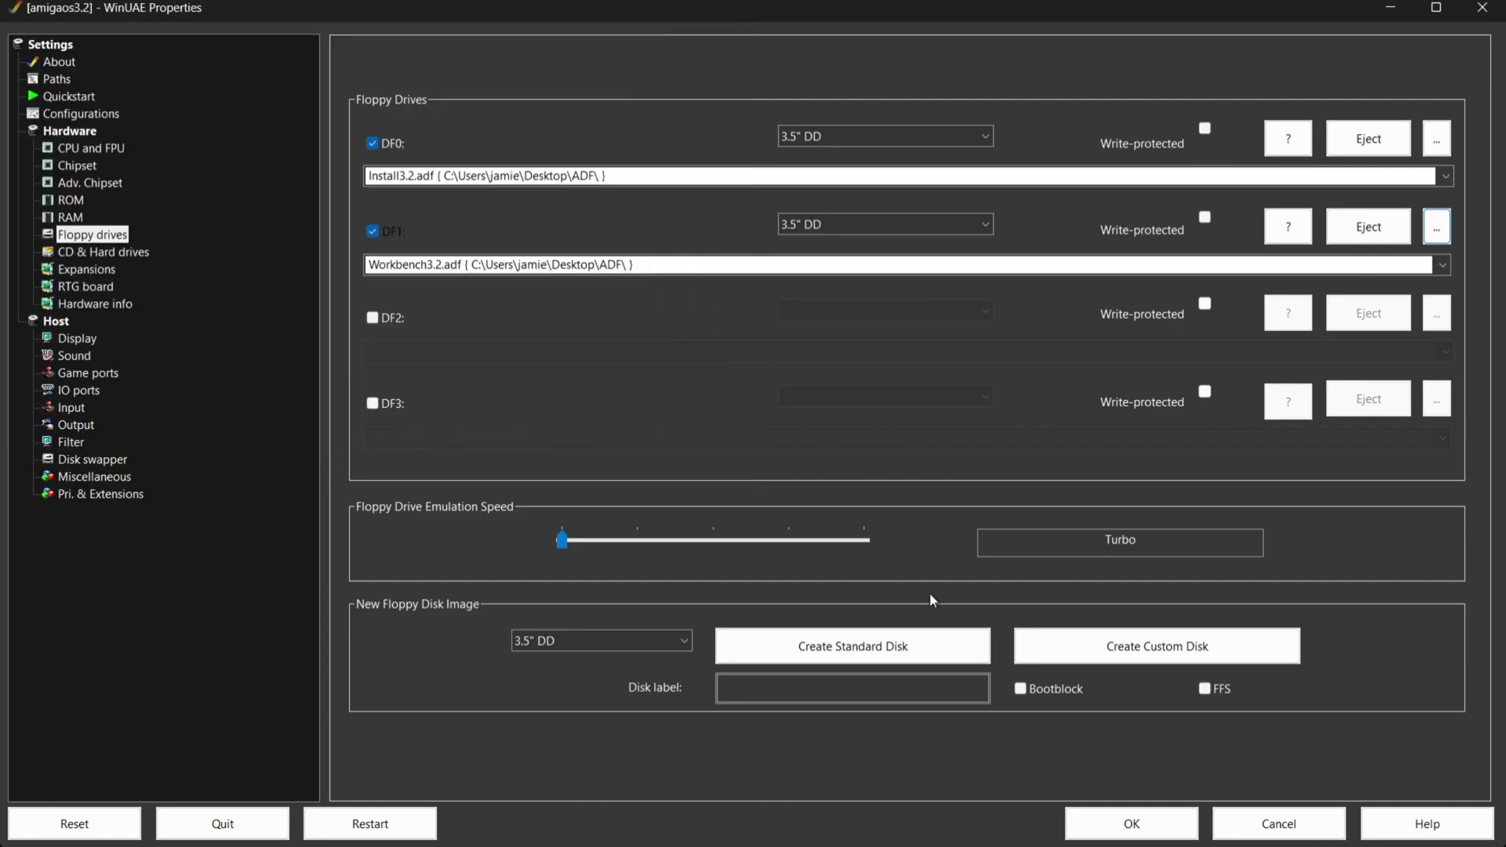
{"action": "left_click", "coordinate": [1083, 820]}
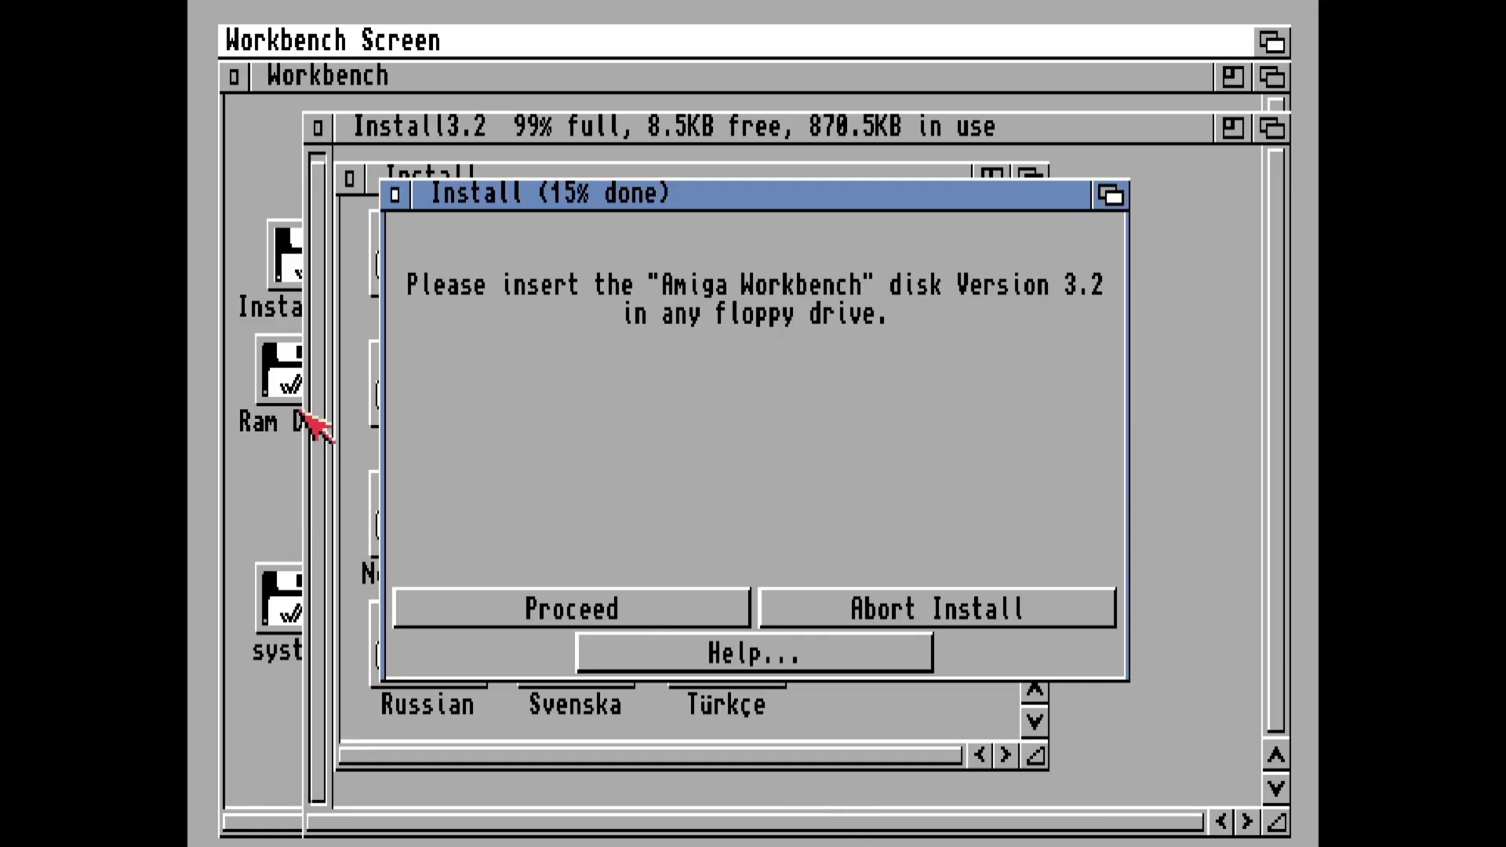